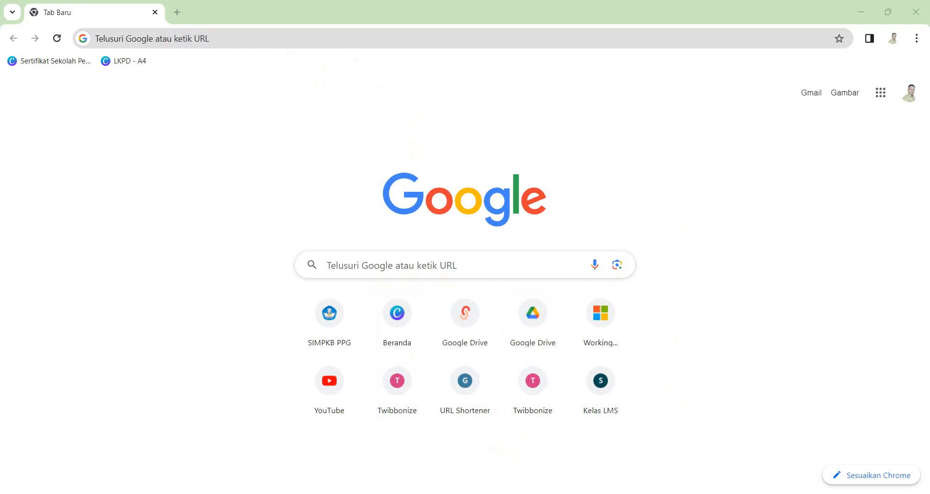
Step: Show the award ceremony photo in the image viewer and switch back to the Chrome window
{"action": "left_click", "coordinate": [651, 493]}
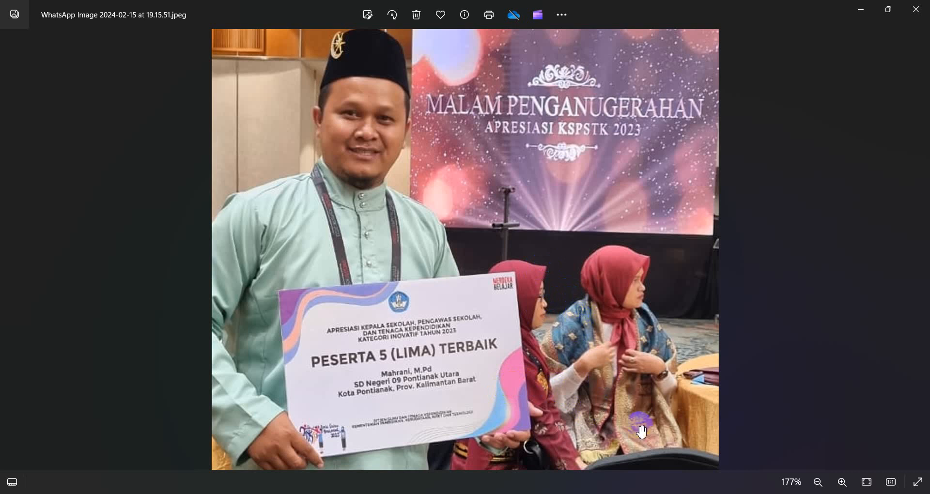
{"action": "mouse_move", "coordinate": [625, 492]}
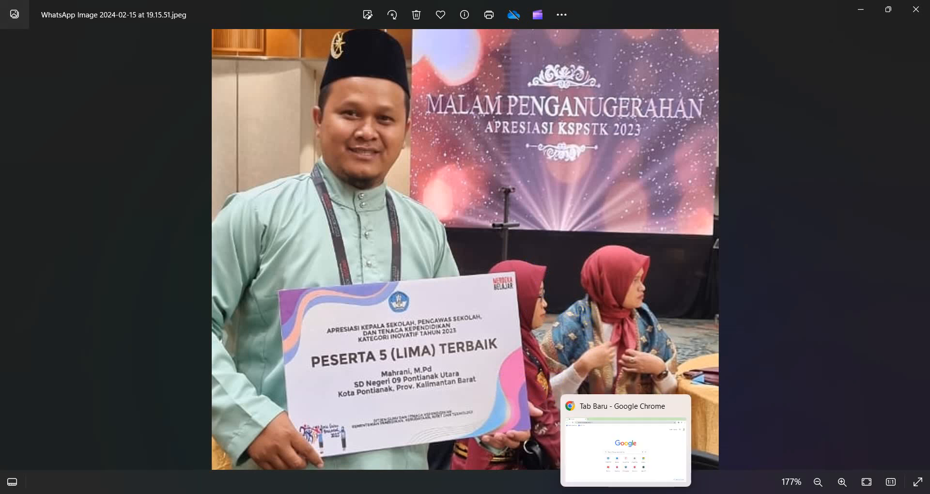
{"action": "left_click", "coordinate": [626, 492]}
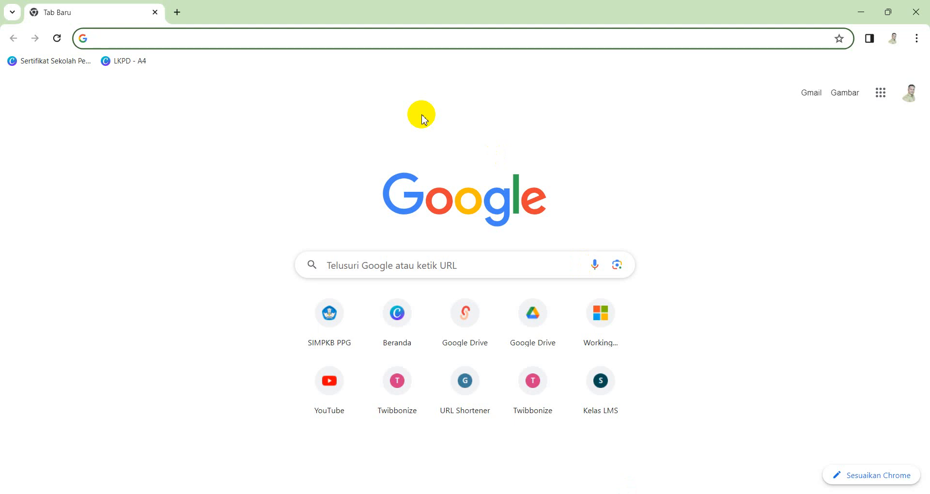
Step: Open the school page s.id/sdn03pontianaktimur in the browser
{"action": "type", "text": "s"}
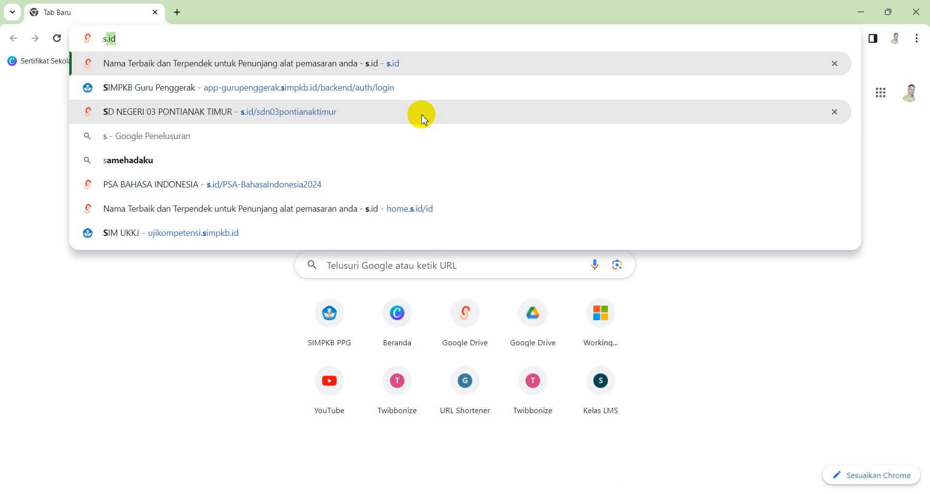
{"action": "type", "text": ".id/sd"}
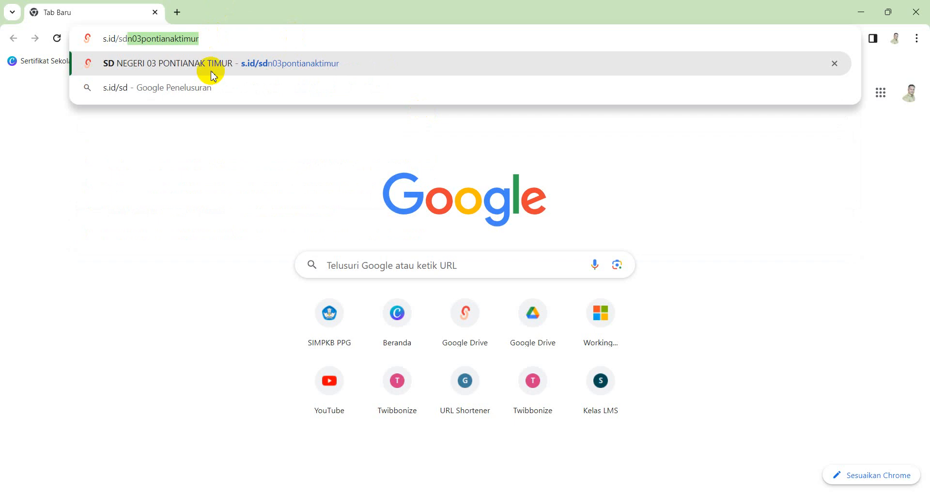
{"action": "left_click", "coordinate": [185, 67]}
Step: Open s.id/sdn09_pontianak_utara in a new tab and dismiss the translation offer
{"action": "left_click", "coordinate": [178, 13]}
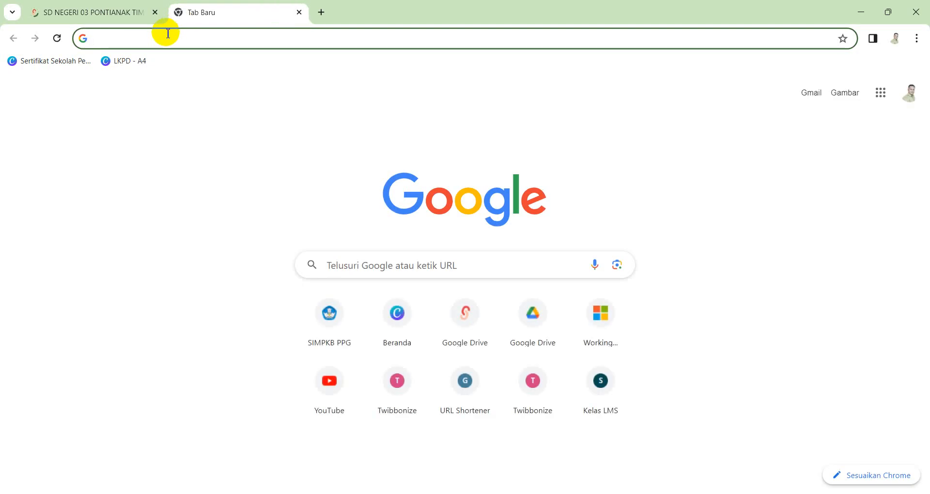
{"action": "type", "text": "s.id/s"}
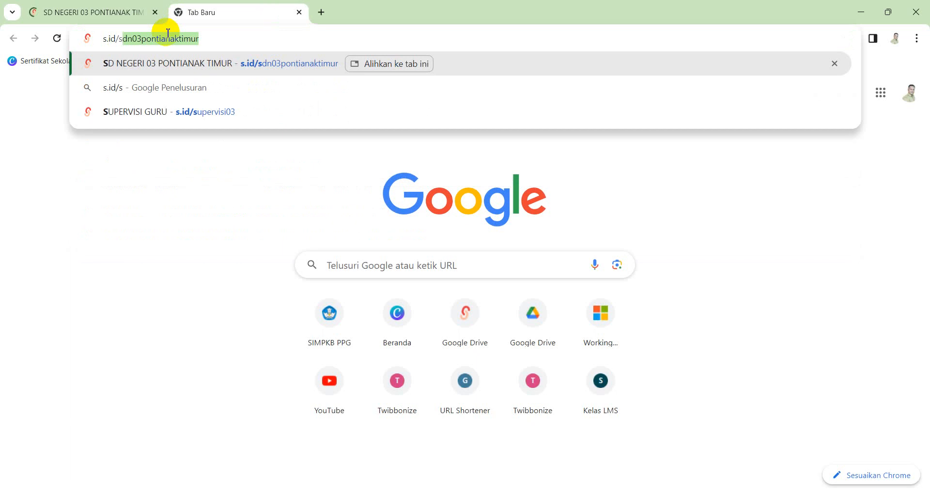
{"action": "type", "text": "dn0"}
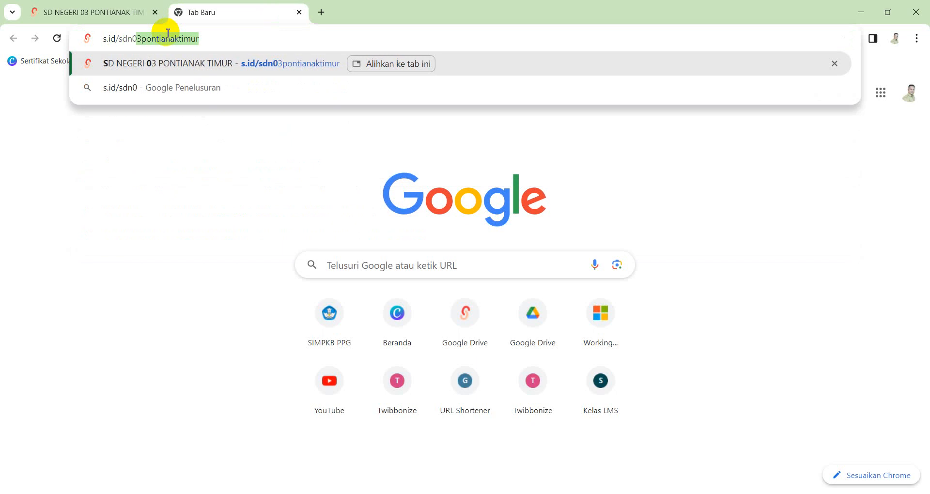
{"action": "type", "text": "9_po"}
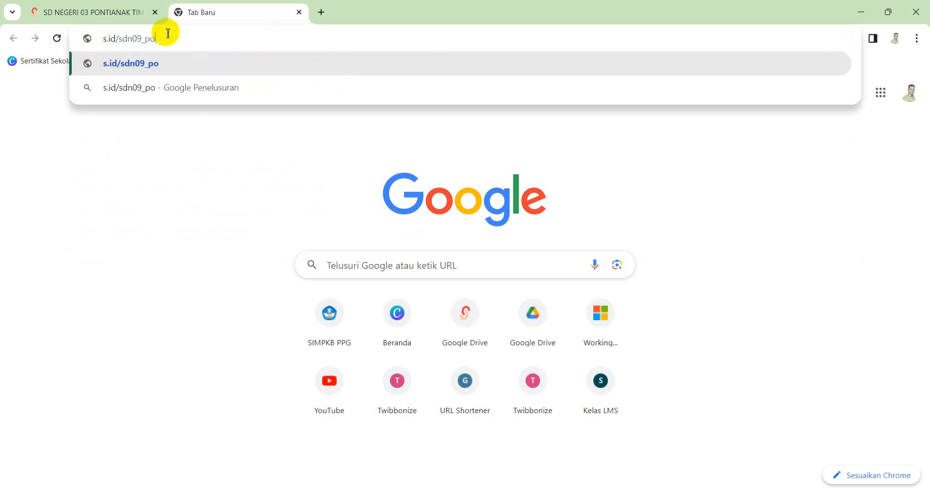
{"action": "type", "text": "ntianak_"}
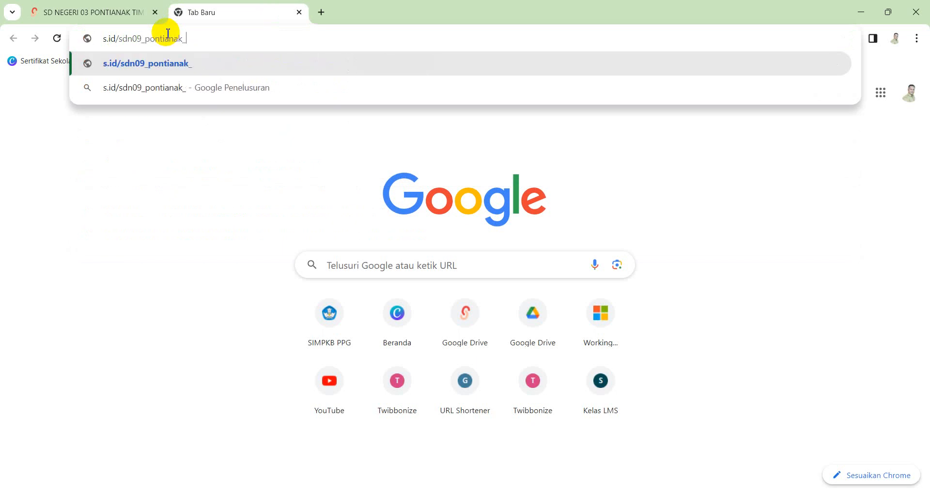
{"action": "type", "text": "utara"}
{"action": "key", "text": "Return"}
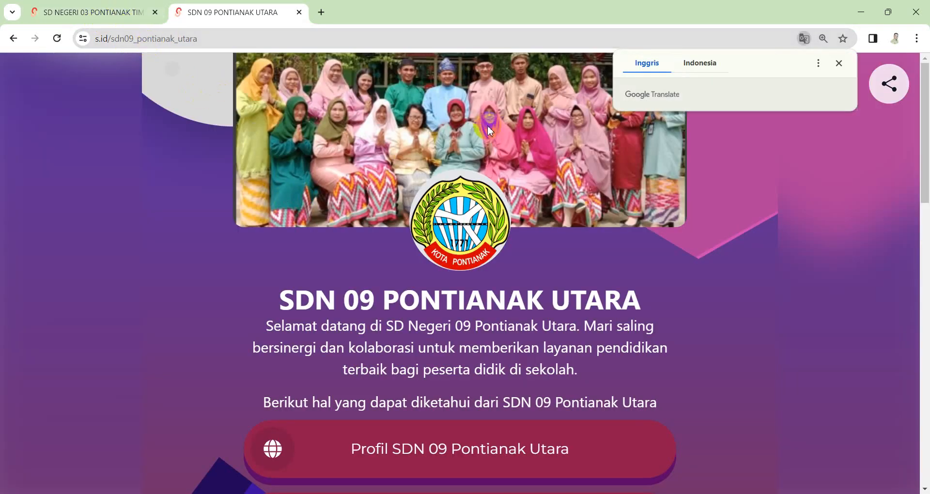
{"action": "left_click", "coordinate": [839, 63]}
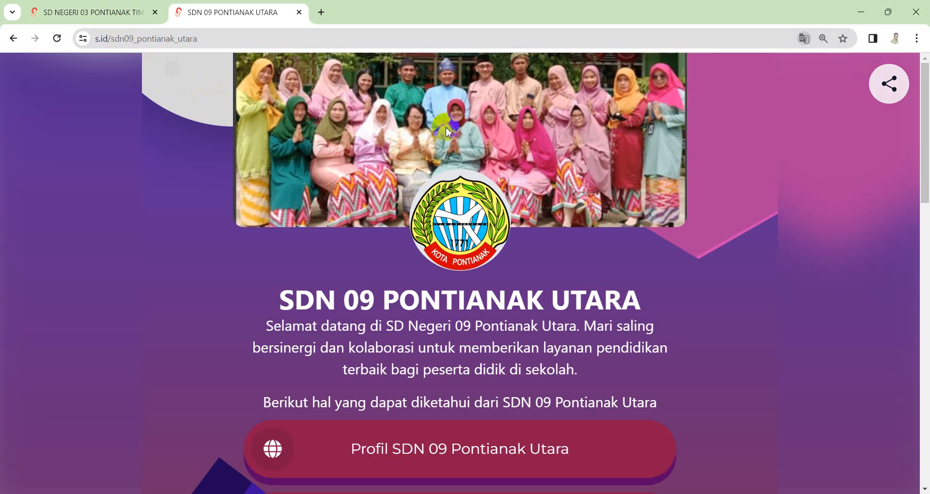
Step: View the Profil SDN 09 Pontianak Utara link, dismiss the junk-files notification and close the profile tab
{"action": "scroll", "coordinate": [465, 164], "scroll_direction": "down", "scroll_amount": 3}
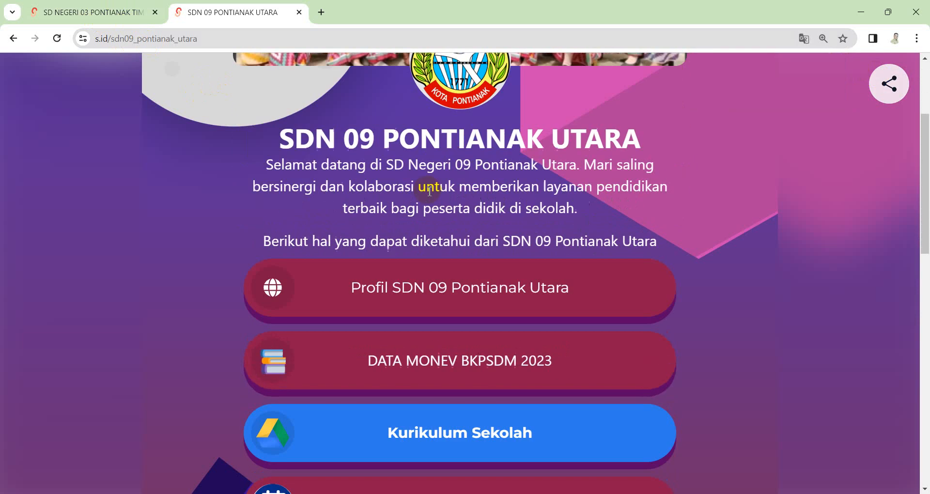
{"action": "scroll", "coordinate": [468, 162], "scroll_direction": "up", "scroll_amount": 1}
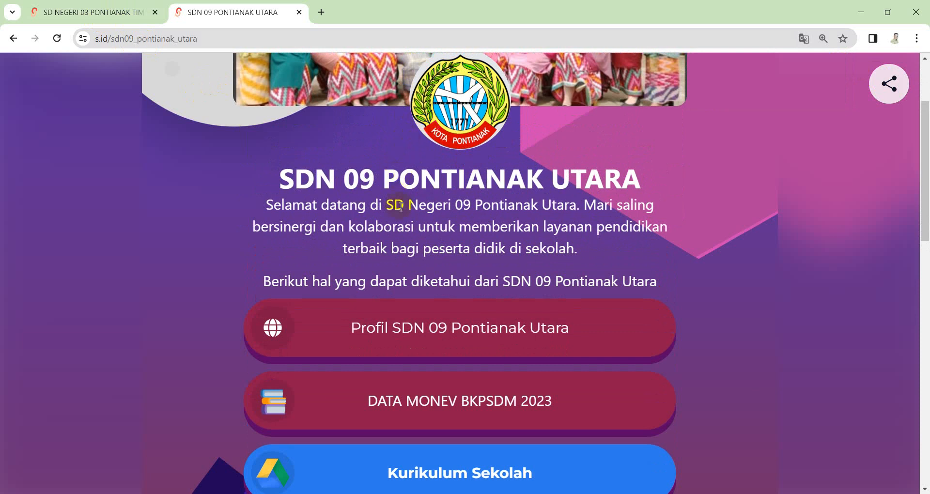
{"action": "scroll", "coordinate": [401, 205], "scroll_direction": "down", "scroll_amount": 1}
{"action": "scroll", "coordinate": [401, 205], "scroll_direction": "down", "scroll_amount": 1}
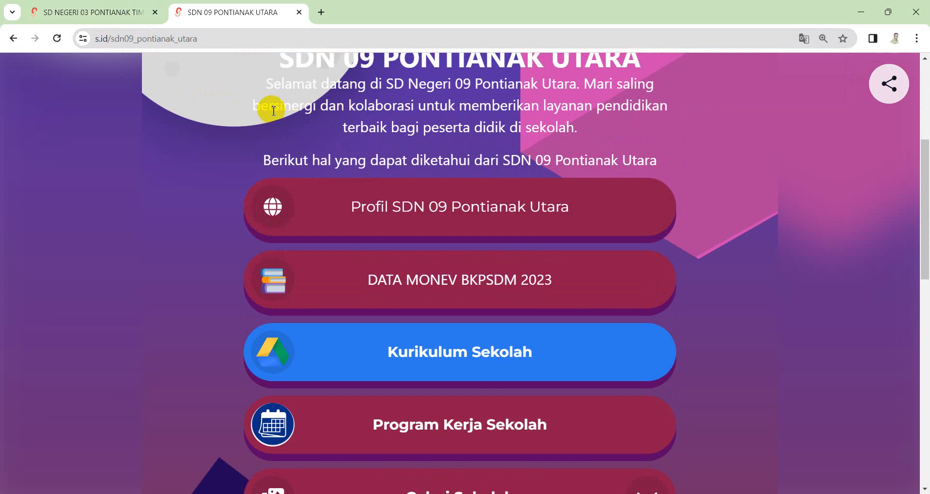
{"action": "scroll", "coordinate": [421, 207], "scroll_direction": "down", "scroll_amount": 2}
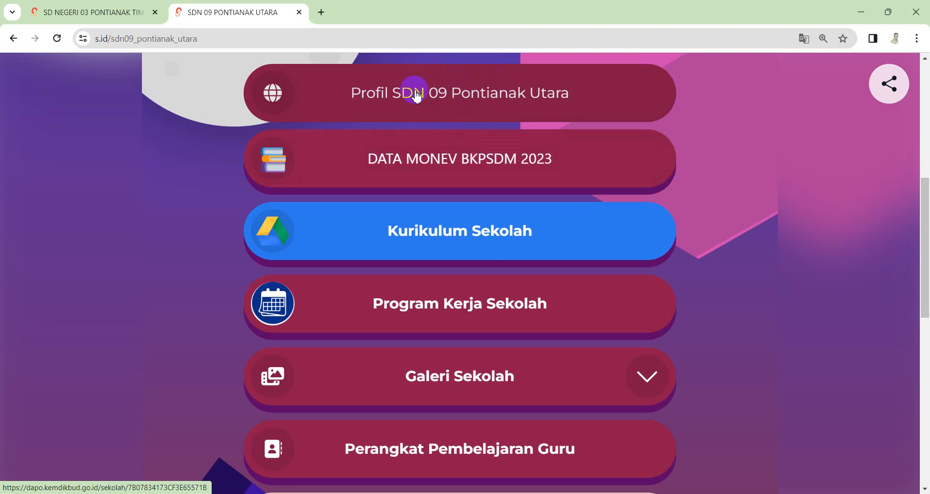
{"action": "left_click", "coordinate": [384, 97]}
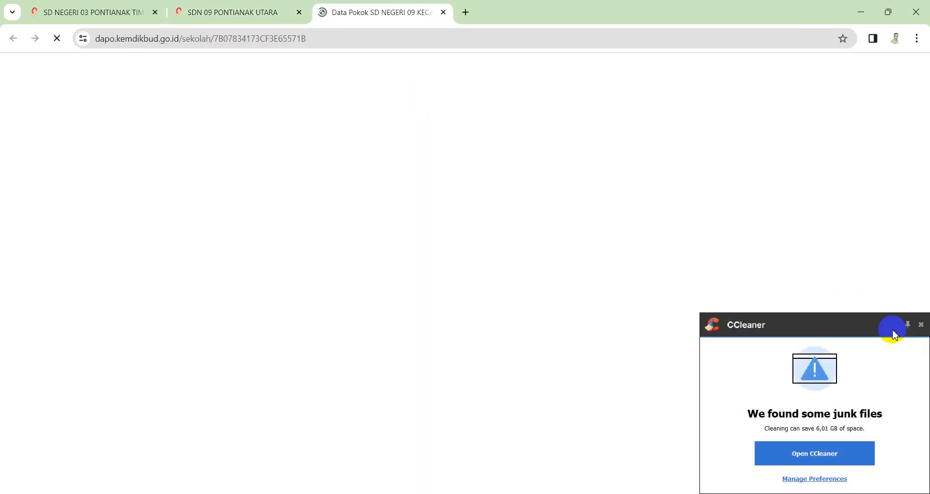
{"action": "left_click", "coordinate": [920, 325]}
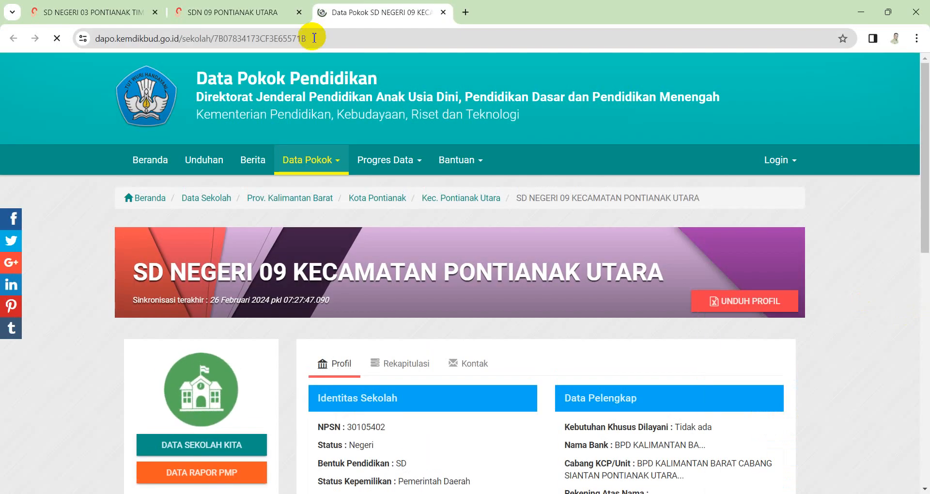
{"action": "left_click", "coordinate": [443, 12]}
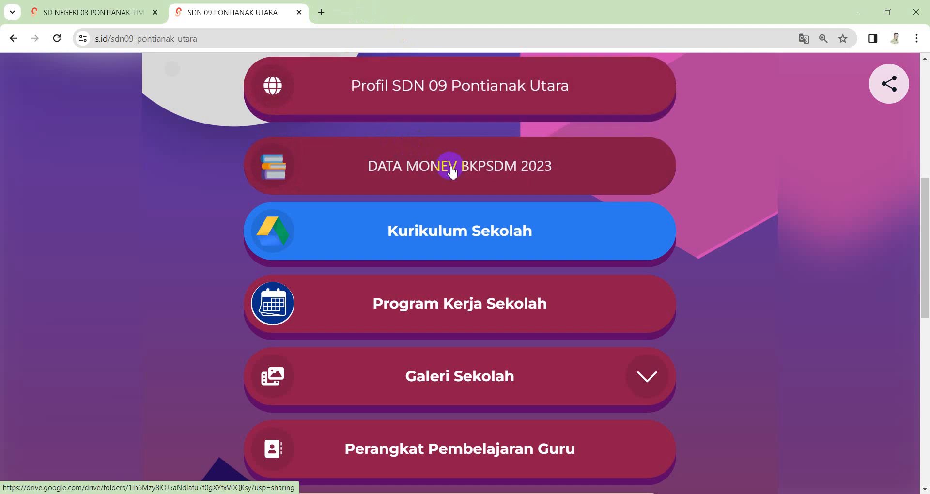
Step: Expand Galeri Sekolah, view the next photo and collapse the gallery again
{"action": "scroll", "coordinate": [463, 209], "scroll_direction": "down", "scroll_amount": 2}
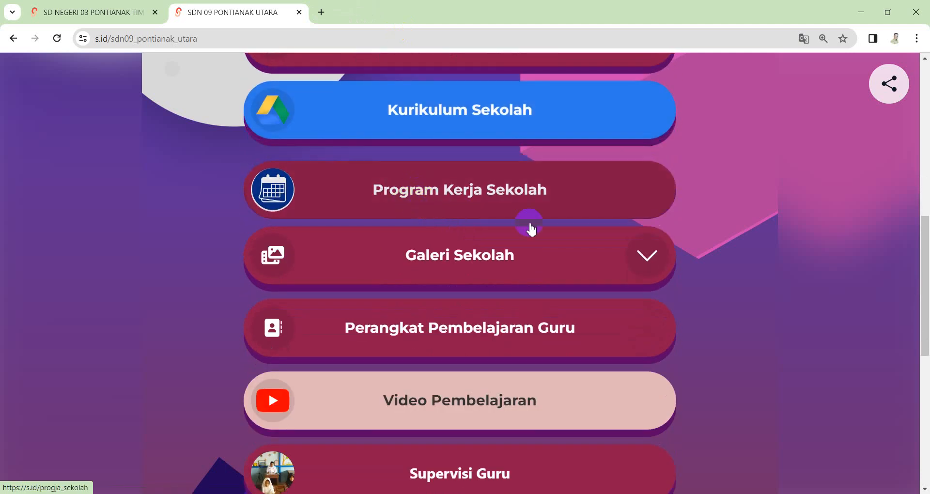
{"action": "left_click", "coordinate": [627, 257]}
{"action": "scroll", "coordinate": [664, 283], "scroll_direction": "down", "scroll_amount": 3}
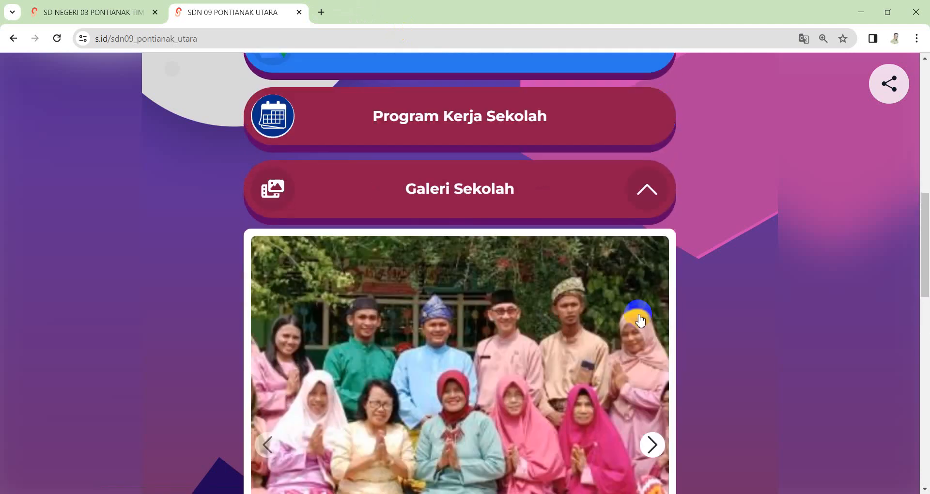
{"action": "left_click", "coordinate": [650, 328]}
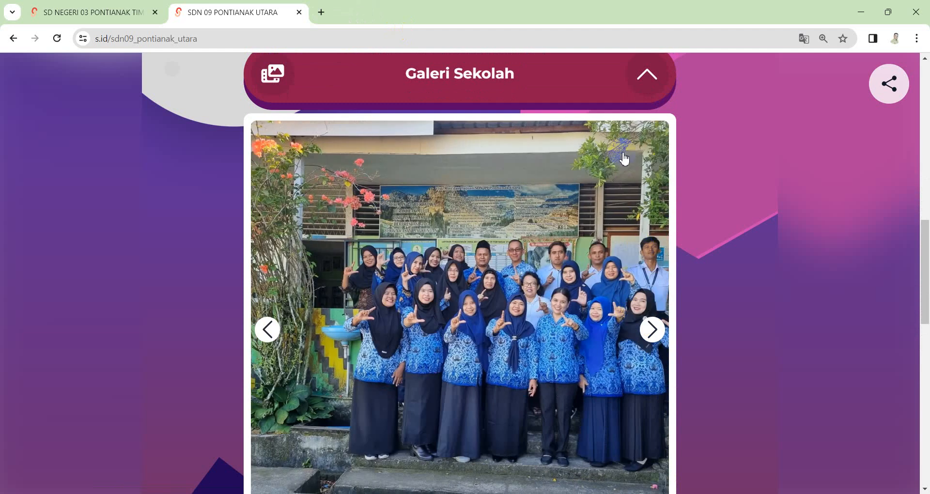
{"action": "left_click", "coordinate": [649, 84]}
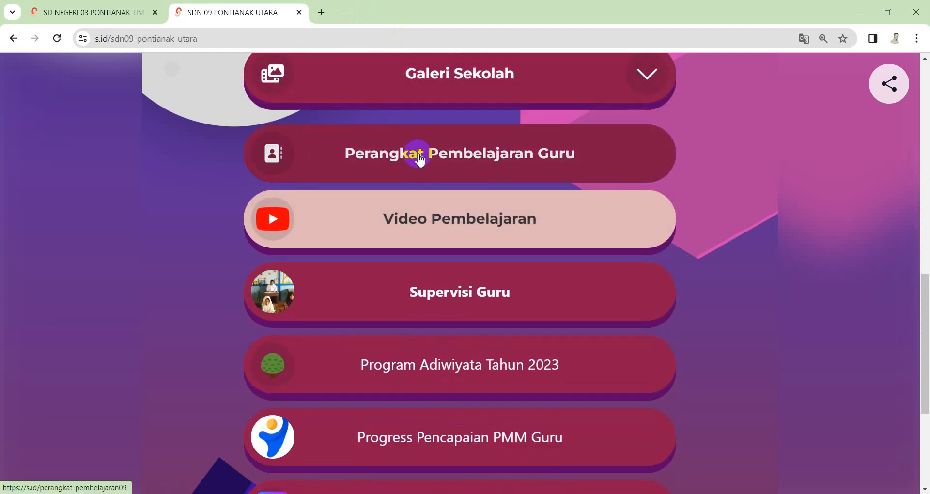
Step: Look through the links on the Perangkat Pembelajaran Guru page, dismiss the Java update notification and close the page's tab
{"action": "left_click", "coordinate": [417, 154]}
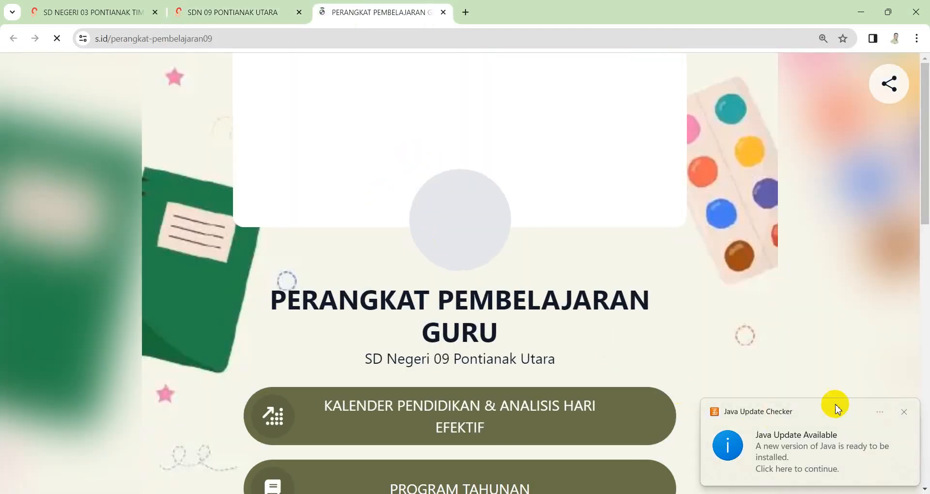
{"action": "left_click", "coordinate": [904, 412]}
{"action": "scroll", "coordinate": [363, 316], "scroll_direction": "down", "scroll_amount": 5}
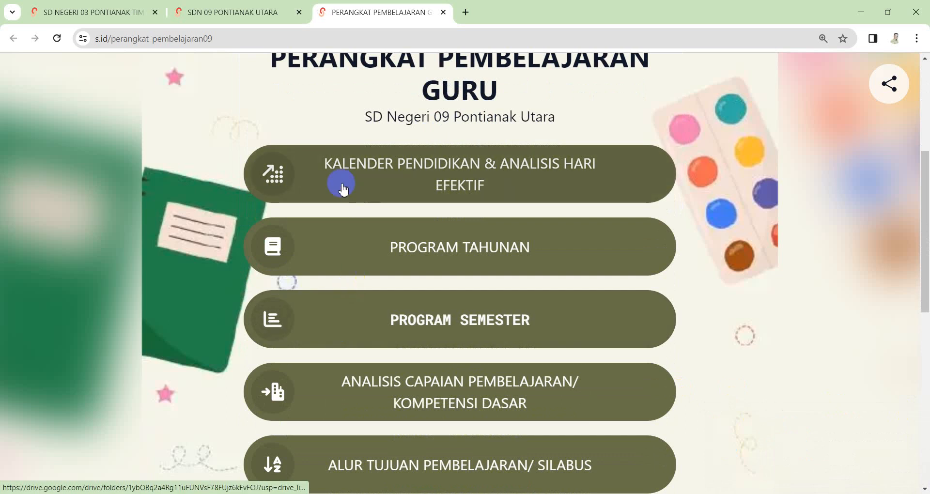
{"action": "scroll", "coordinate": [349, 193], "scroll_direction": "down", "scroll_amount": 9}
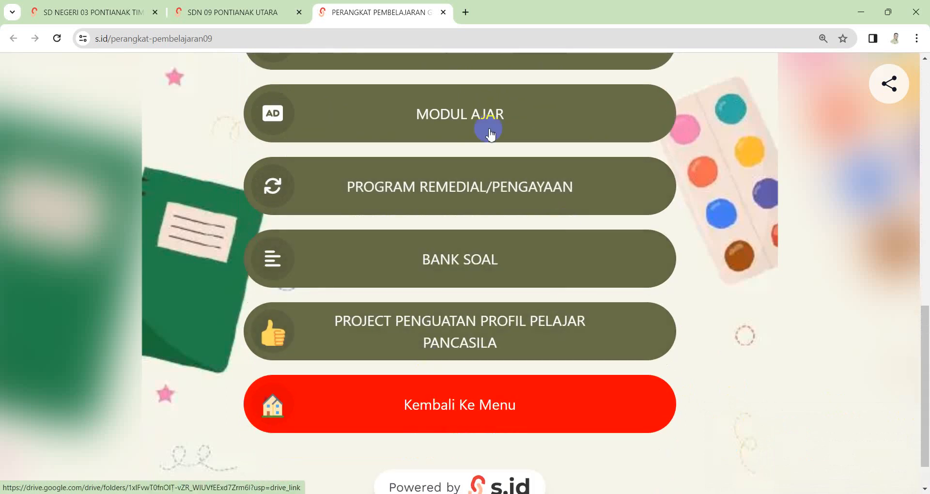
{"action": "scroll", "coordinate": [441, 145], "scroll_direction": "up", "scroll_amount": 13}
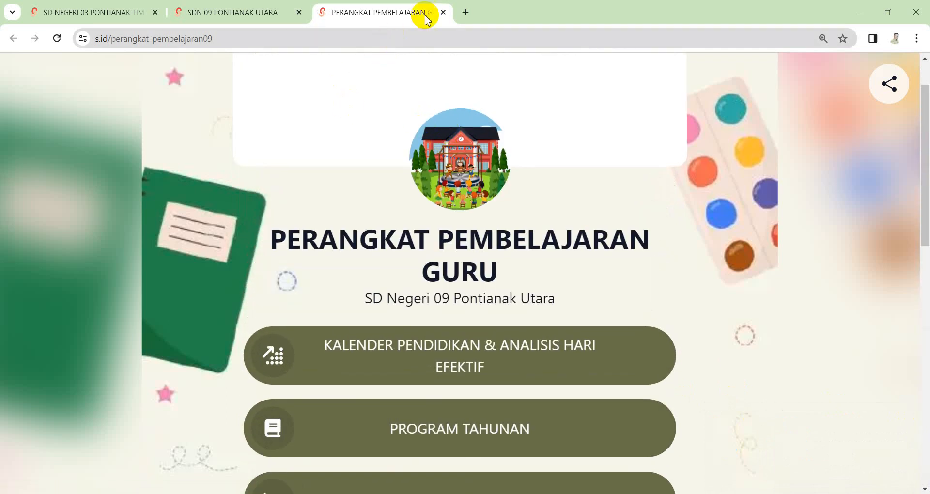
{"action": "left_click", "coordinate": [443, 13]}
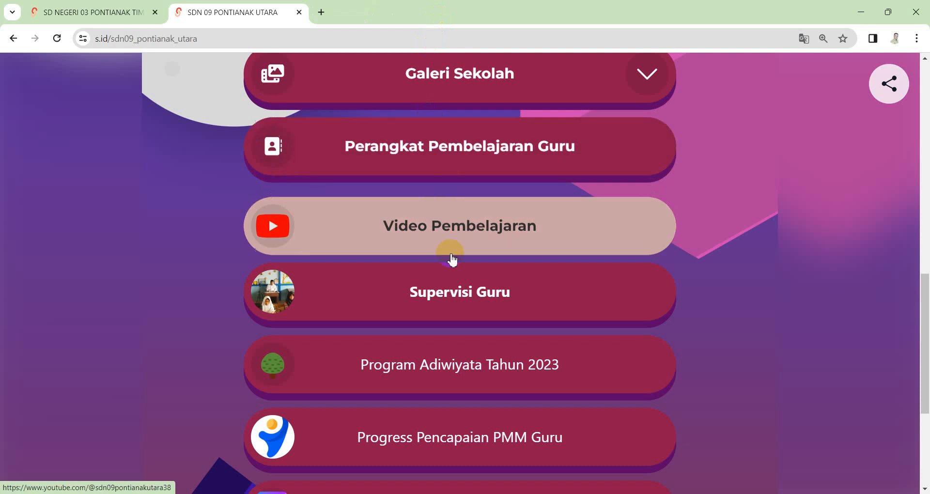
Step: View the Supervisi Guru page with its supervision links and close its tab
{"action": "left_click", "coordinate": [448, 304]}
{"action": "scroll", "coordinate": [408, 261], "scroll_direction": "down", "scroll_amount": 3}
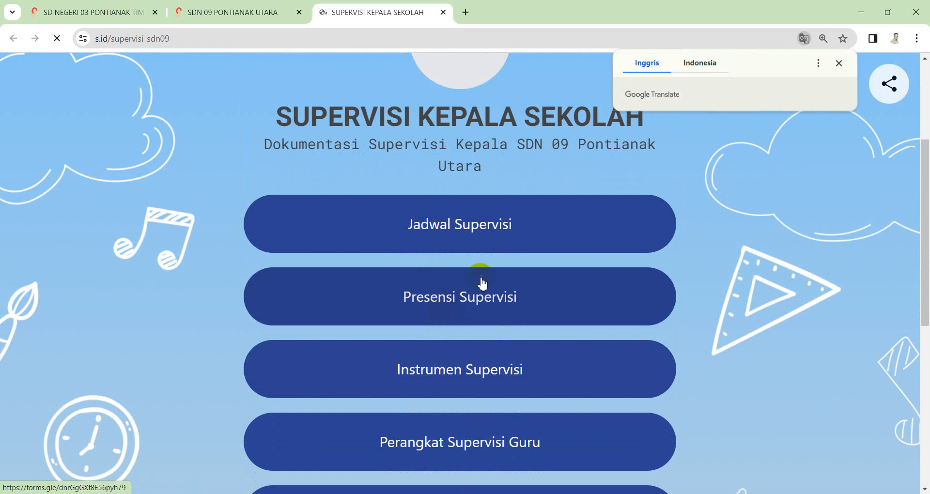
{"action": "left_click", "coordinate": [442, 12]}
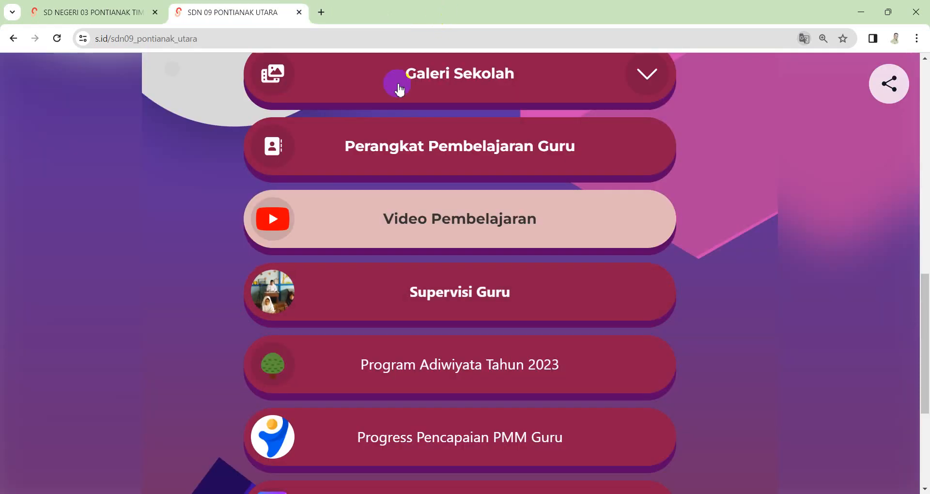
Step: Look through the Program Adiwiyata Tahun 2023 page's document links, dismiss the translation prompt and close the page's tab
{"action": "scroll", "coordinate": [471, 264], "scroll_direction": "down", "scroll_amount": 2}
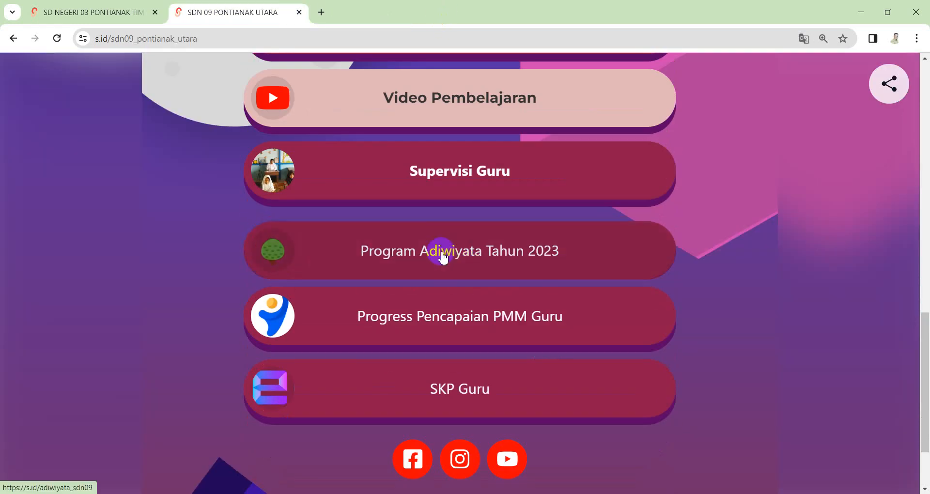
{"action": "left_click", "coordinate": [443, 256]}
{"action": "scroll", "coordinate": [456, 202], "scroll_direction": "down", "scroll_amount": 3}
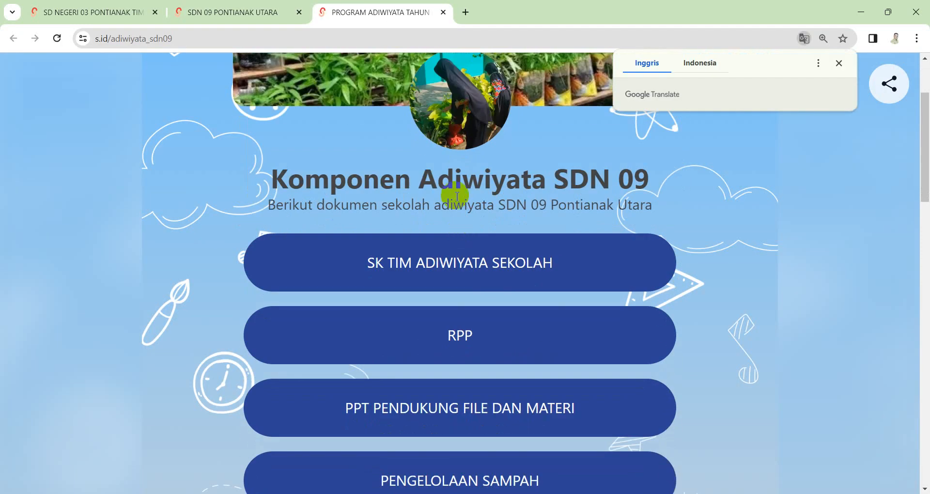
{"action": "scroll", "coordinate": [409, 191], "scroll_direction": "down", "scroll_amount": 1}
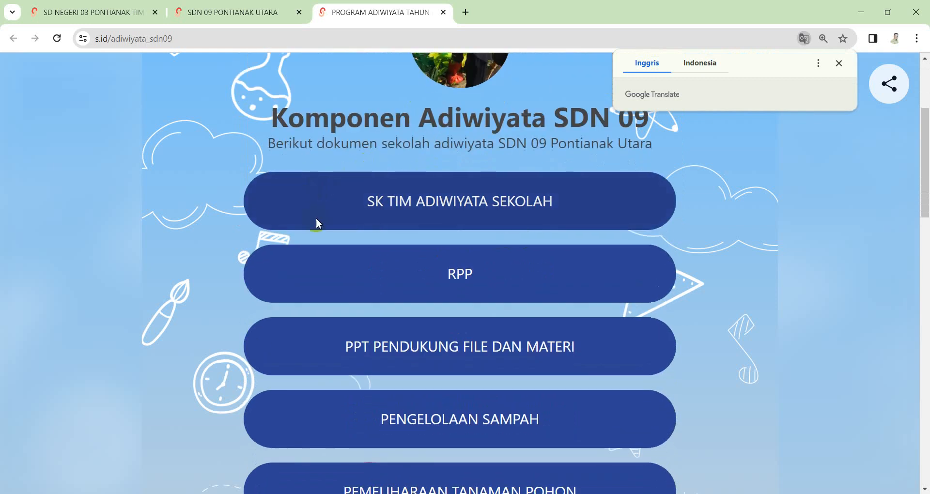
{"action": "scroll", "coordinate": [452, 414], "scroll_direction": "down", "scroll_amount": 3}
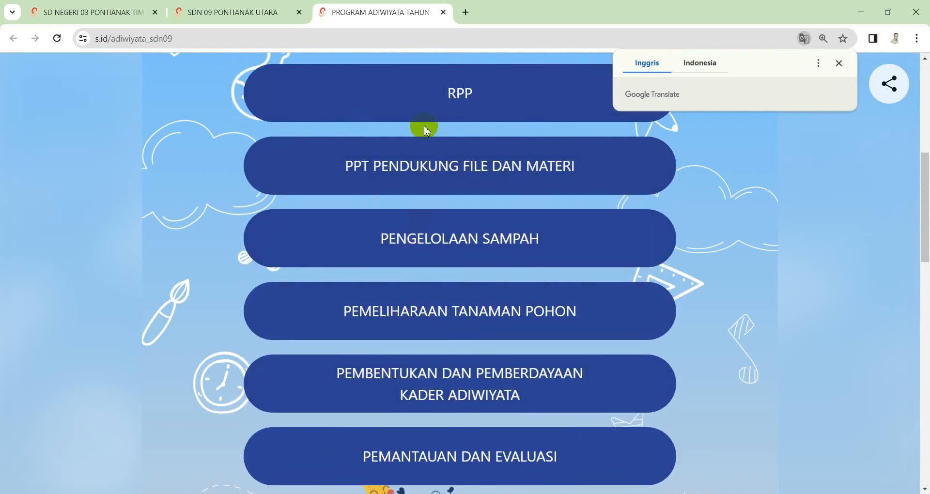
{"action": "scroll", "coordinate": [384, 131], "scroll_direction": "up", "scroll_amount": 8}
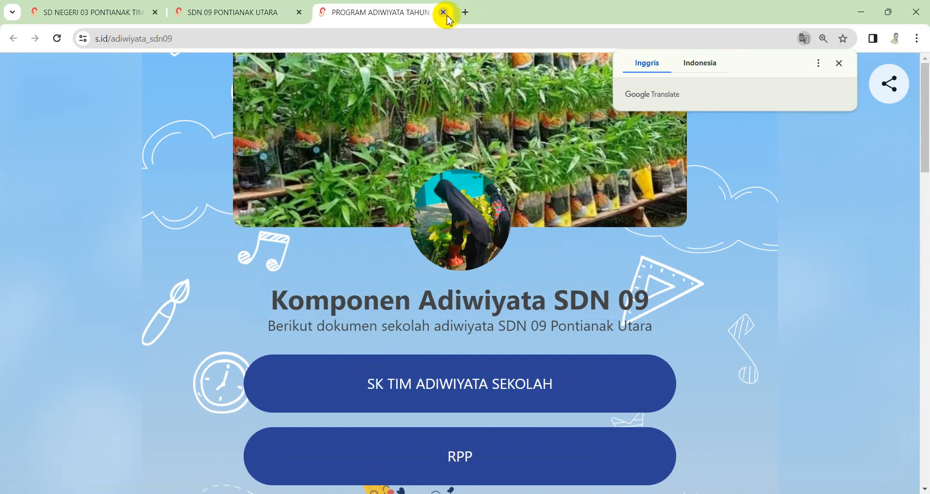
{"action": "left_click", "coordinate": [838, 63]}
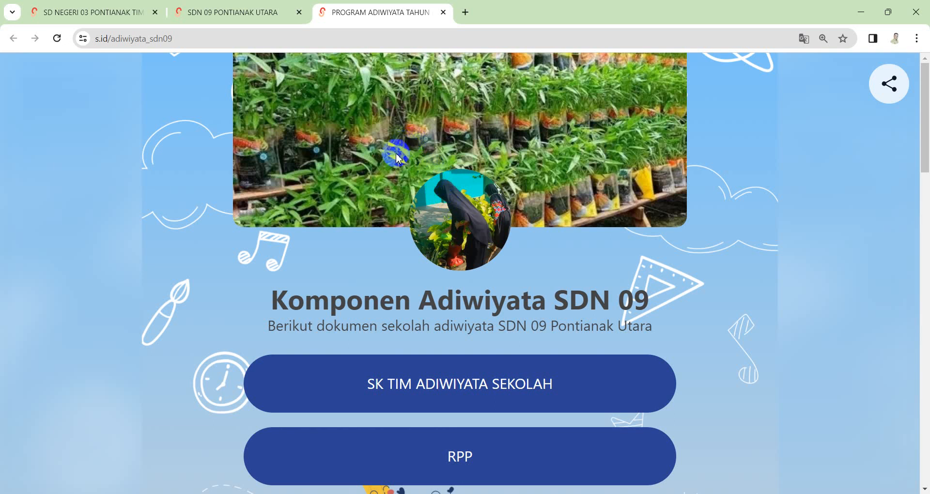
{"action": "scroll", "coordinate": [397, 153], "scroll_direction": "down", "scroll_amount": 7}
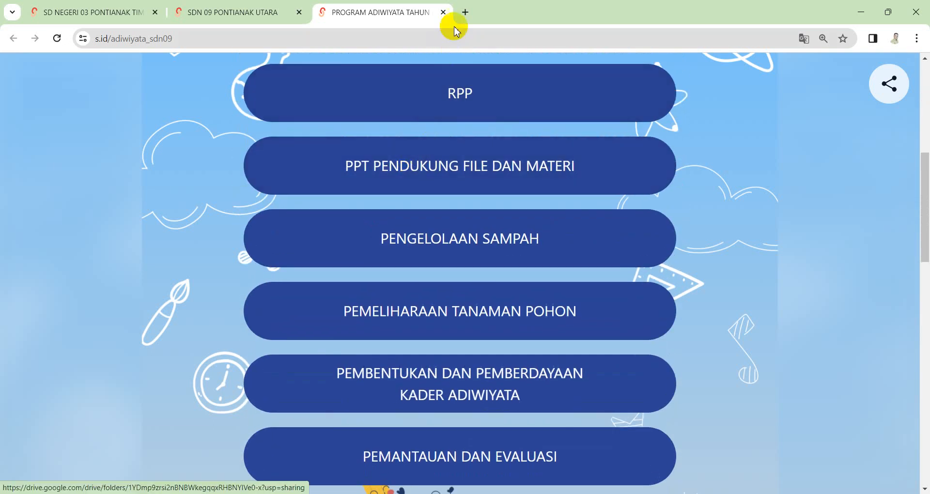
{"action": "left_click", "coordinate": [442, 12]}
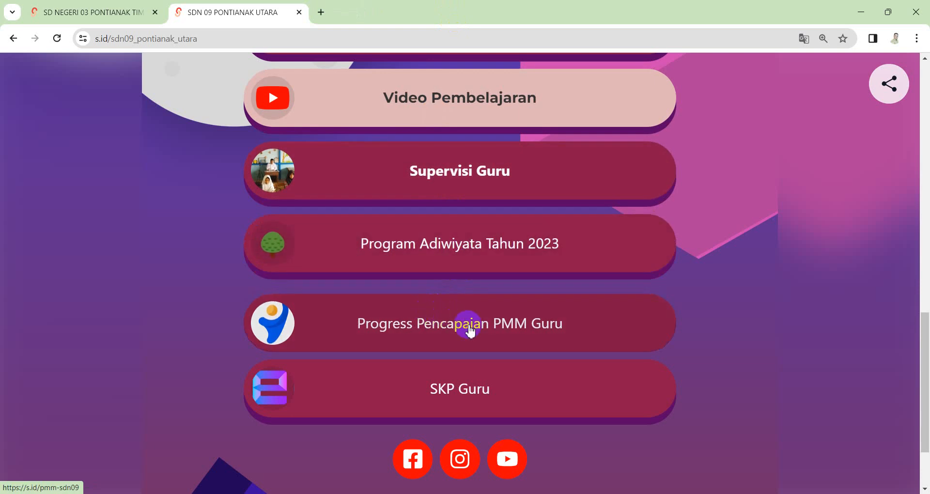
Step: Look through the teacher list on the Progress Pencapaian PMM Guru page and close its tab
{"action": "left_click", "coordinate": [428, 324]}
{"action": "scroll", "coordinate": [354, 191], "scroll_direction": "down", "scroll_amount": 5}
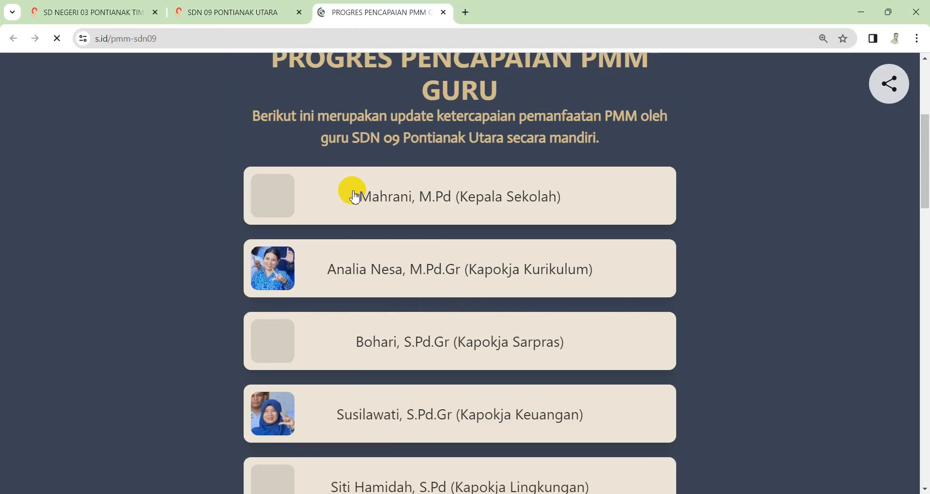
{"action": "scroll", "coordinate": [356, 208], "scroll_direction": "down", "scroll_amount": 4}
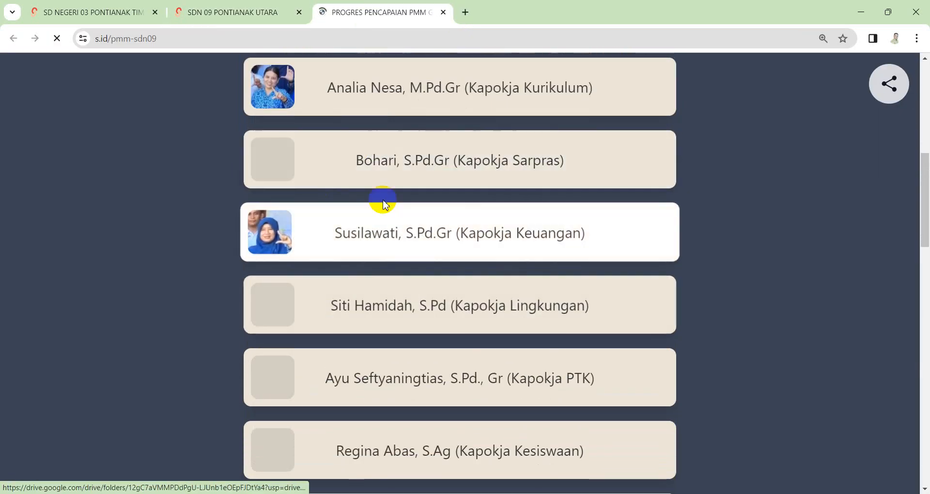
{"action": "scroll", "coordinate": [419, 357], "scroll_direction": "down", "scroll_amount": 5}
{"action": "scroll", "coordinate": [417, 326], "scroll_direction": "down", "scroll_amount": 5}
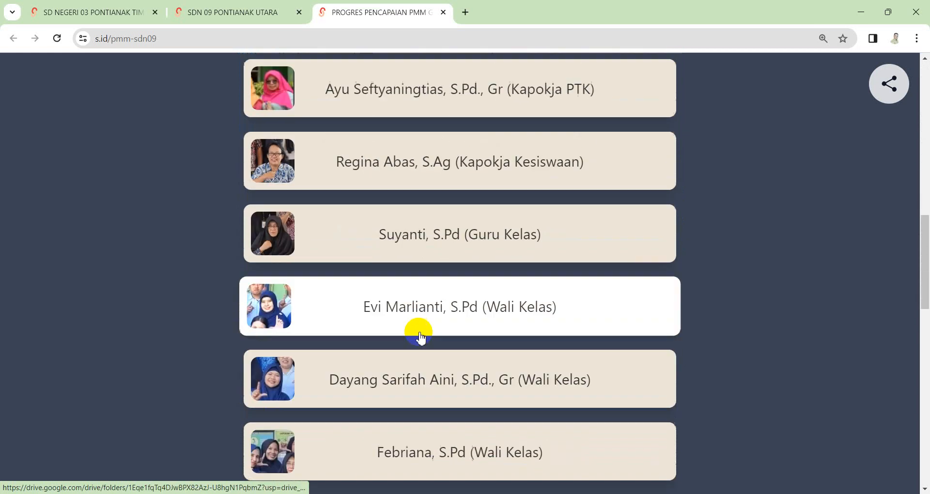
{"action": "scroll", "coordinate": [417, 326], "scroll_direction": "up", "scroll_amount": 12}
{"action": "scroll", "coordinate": [400, 152], "scroll_direction": "up", "scroll_amount": 2}
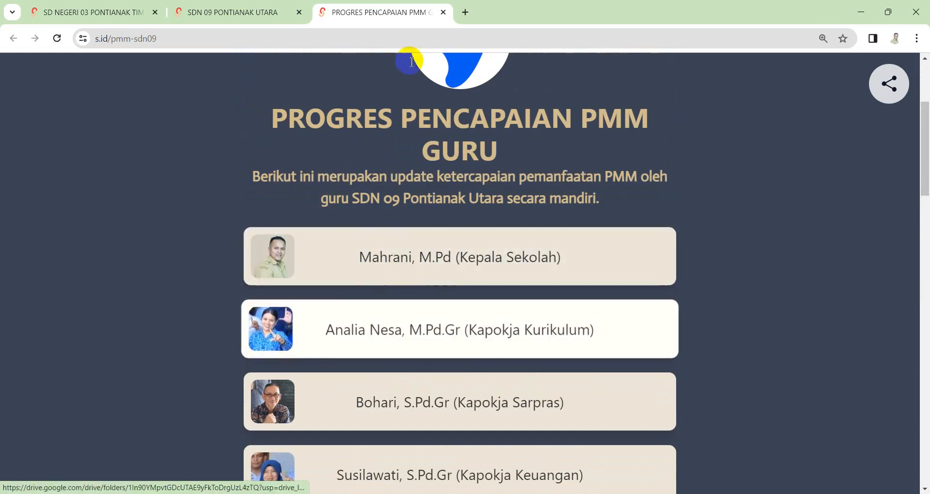
{"action": "left_click", "coordinate": [443, 12]}
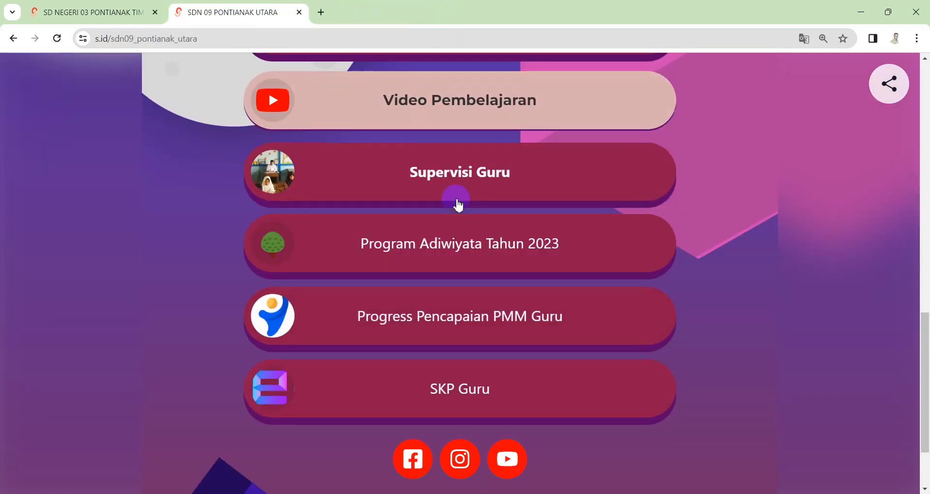
Step: View the SKP Guru link's sign-in page, close its tab and return to the SDN 09 Pontianak Utara page's heading
{"action": "left_click", "coordinate": [448, 393]}
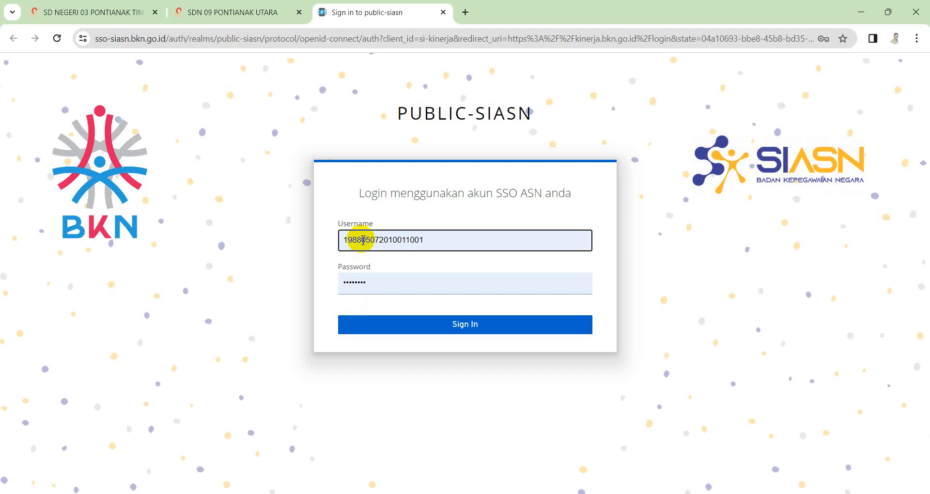
{"action": "left_click", "coordinate": [448, 14]}
{"action": "scroll", "coordinate": [390, 157], "scroll_direction": "up", "scroll_amount": 5}
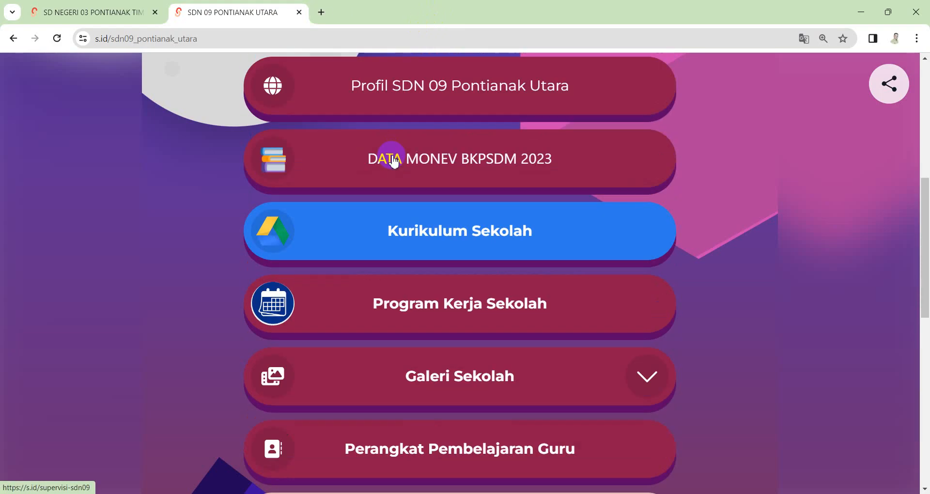
{"action": "scroll", "coordinate": [394, 161], "scroll_direction": "up", "scroll_amount": 6}
{"action": "scroll", "coordinate": [444, 184], "scroll_direction": "down", "scroll_amount": 2}
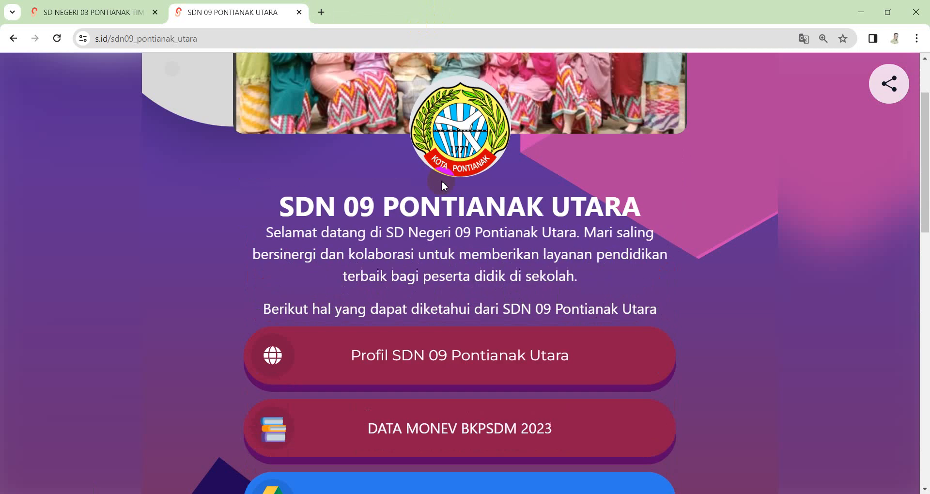
{"action": "scroll", "coordinate": [442, 182], "scroll_direction": "down", "scroll_amount": 1}
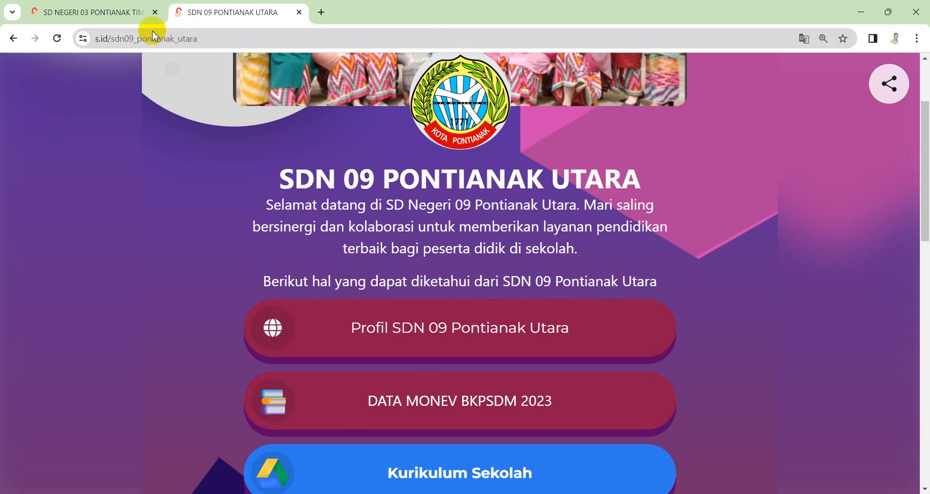
Step: Switch to the SD Negeri 03 Pontianak Timur page, then expand, read and collapse Sejarah Berdirinya Sekolah
{"action": "left_click", "coordinate": [130, 12]}
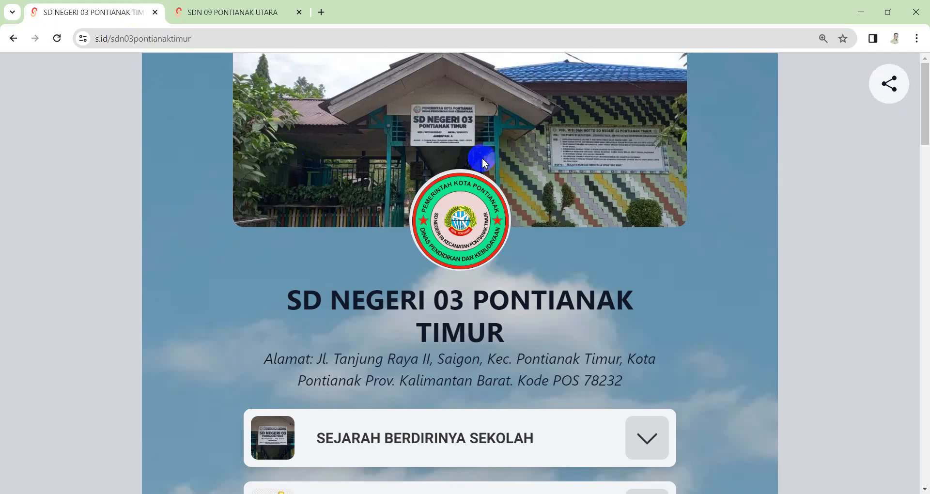
{"action": "scroll", "coordinate": [481, 158], "scroll_direction": "down", "scroll_amount": 2}
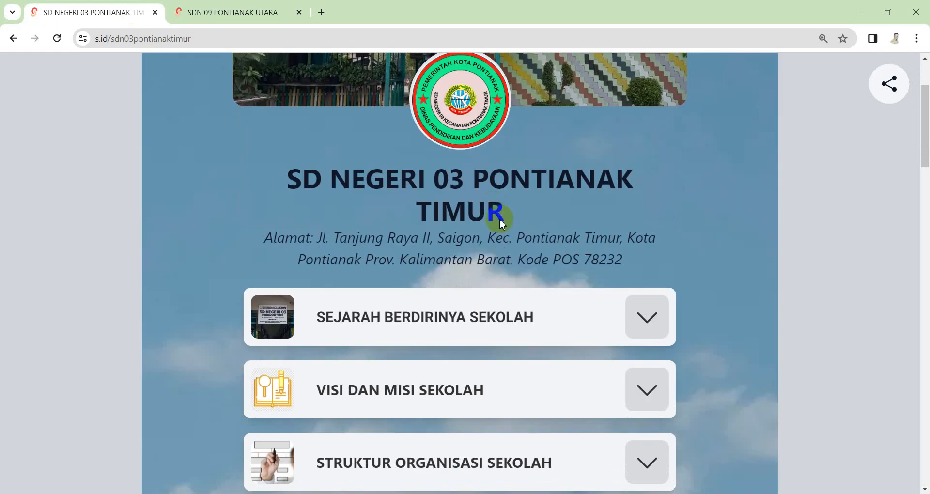
{"action": "scroll", "coordinate": [421, 207], "scroll_direction": "down", "scroll_amount": 2}
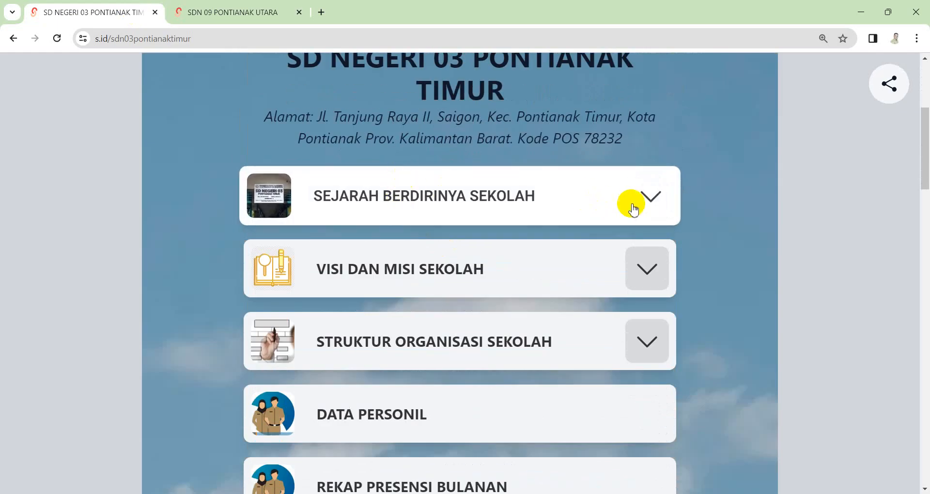
{"action": "left_click", "coordinate": [650, 197]}
{"action": "scroll", "coordinate": [465, 206], "scroll_direction": "down", "scroll_amount": 2}
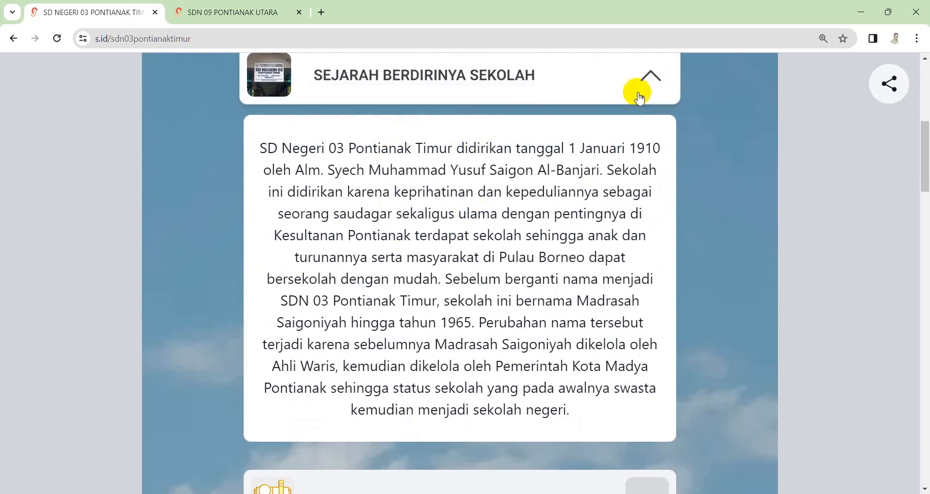
{"action": "left_click", "coordinate": [647, 77]}
Step: Expand and collapse the Visi dan Misi Sekolah and Struktur Organisasi Sekolah sections in turn
{"action": "left_click", "coordinate": [644, 150]}
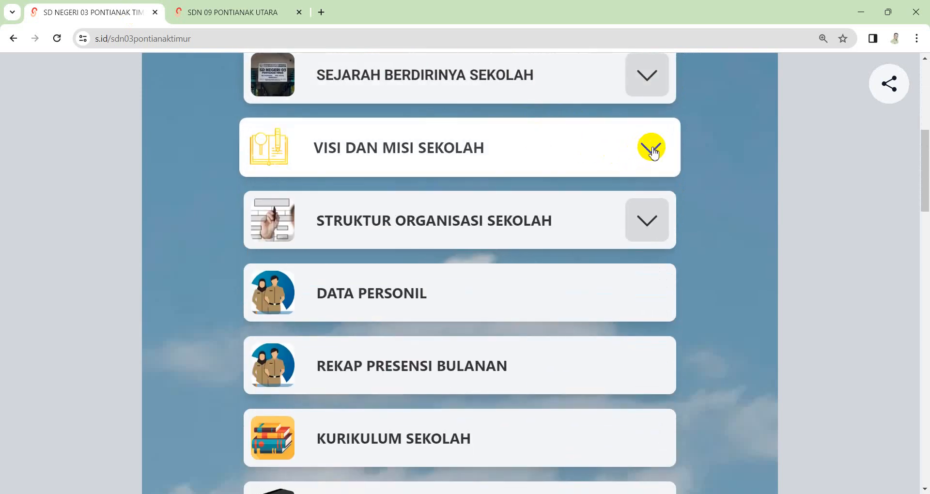
{"action": "left_click", "coordinate": [649, 148]}
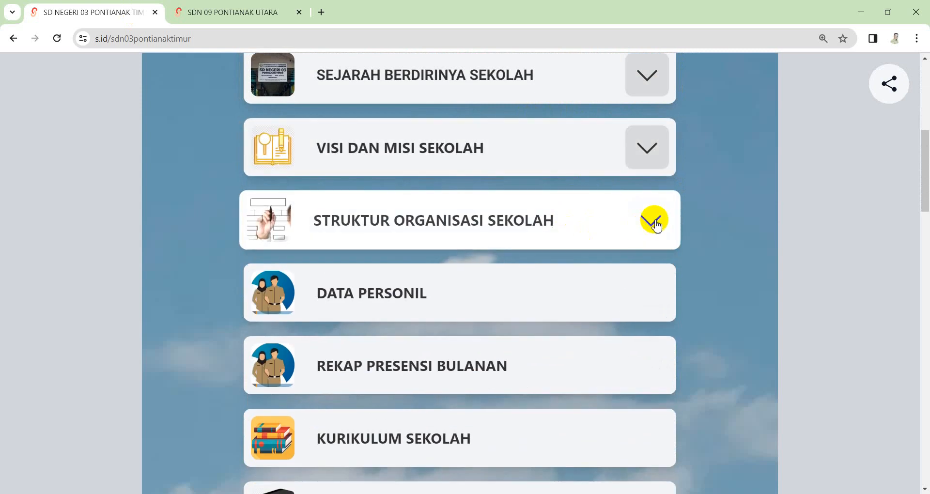
{"action": "left_click", "coordinate": [649, 221]}
{"action": "left_click", "coordinate": [648, 223]}
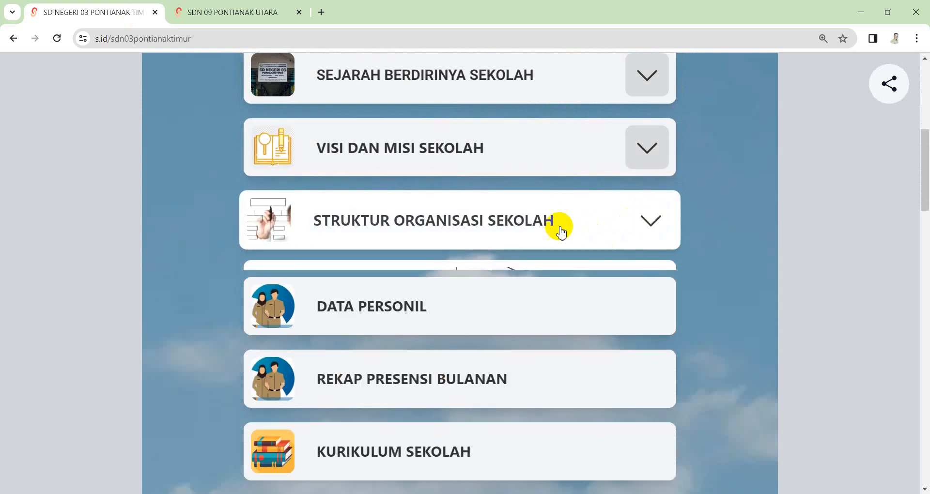
Step: View the Data Personil presentation in Canva, dismiss the translation prompt and close its tab
{"action": "left_click", "coordinate": [423, 277]}
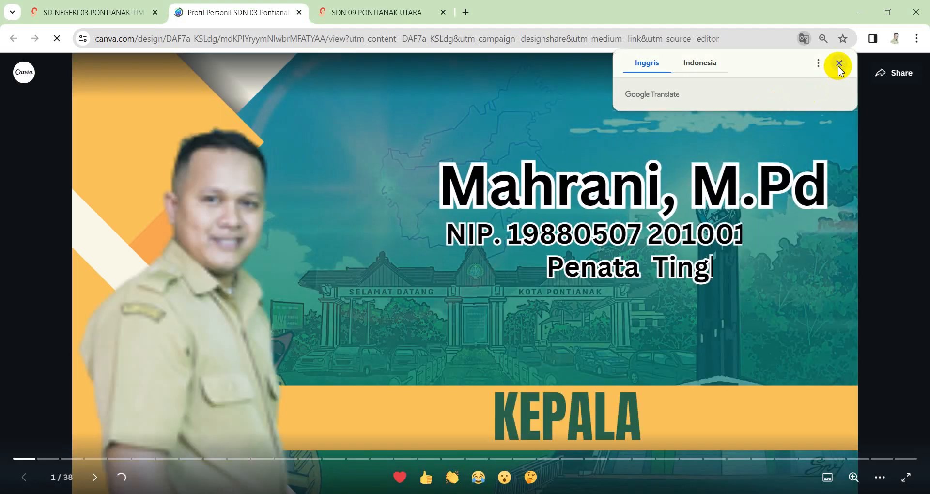
{"action": "left_click", "coordinate": [839, 68]}
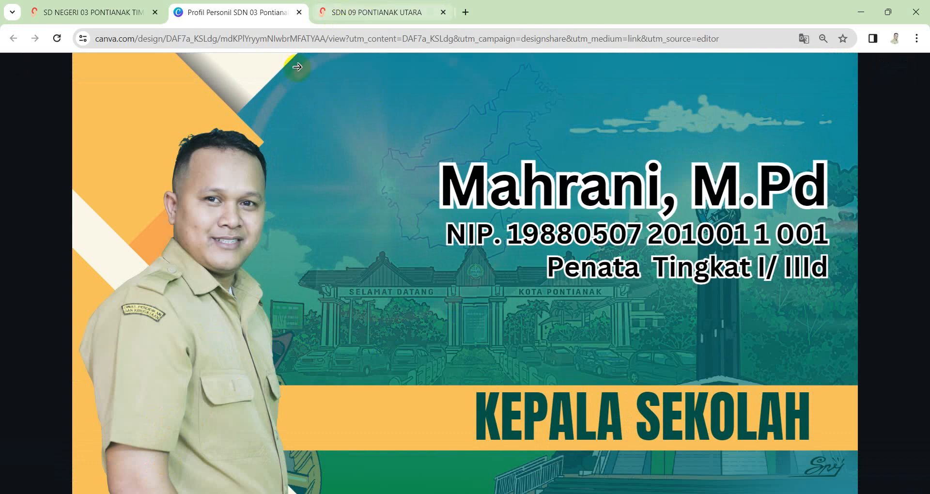
{"action": "left_click", "coordinate": [299, 12]}
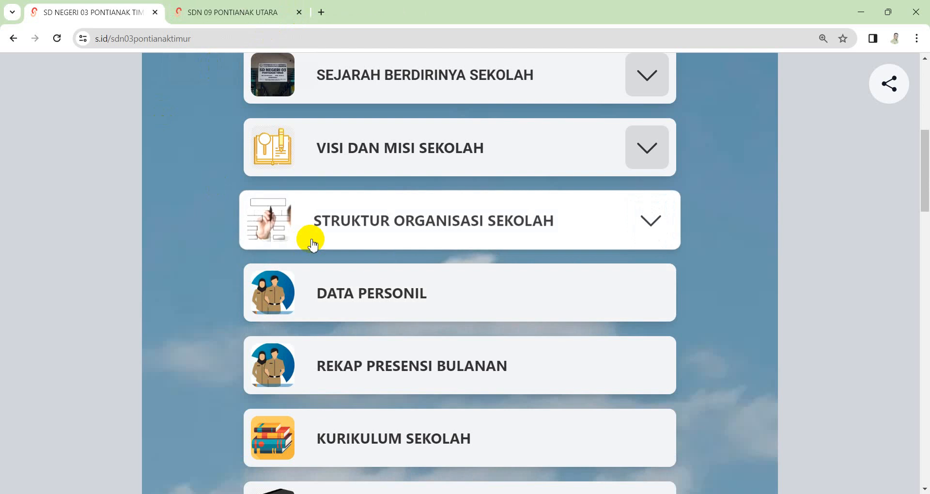
Step: Look through the remaining SD Negeri 03 links down to the Program Kesiswaan section and return to the page's start
{"action": "scroll", "coordinate": [455, 271], "scroll_direction": "down", "scroll_amount": 3}
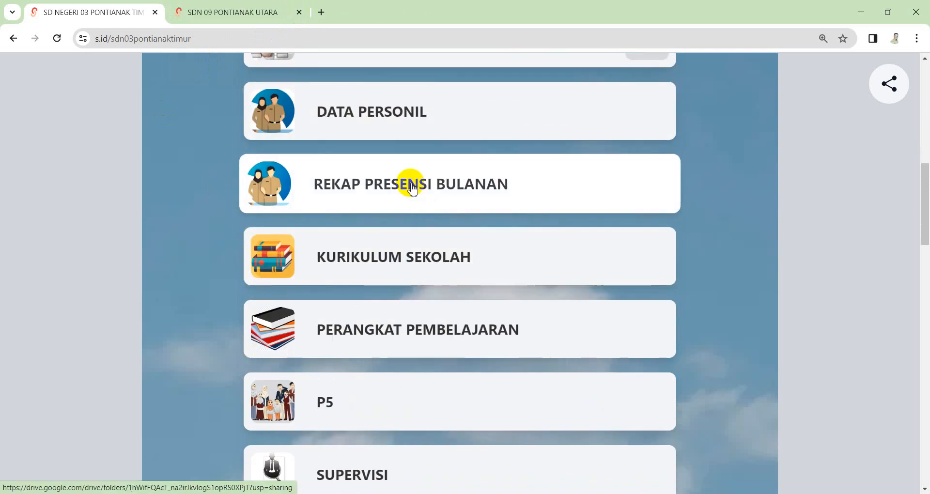
{"action": "scroll", "coordinate": [378, 295], "scroll_direction": "down", "scroll_amount": 2}
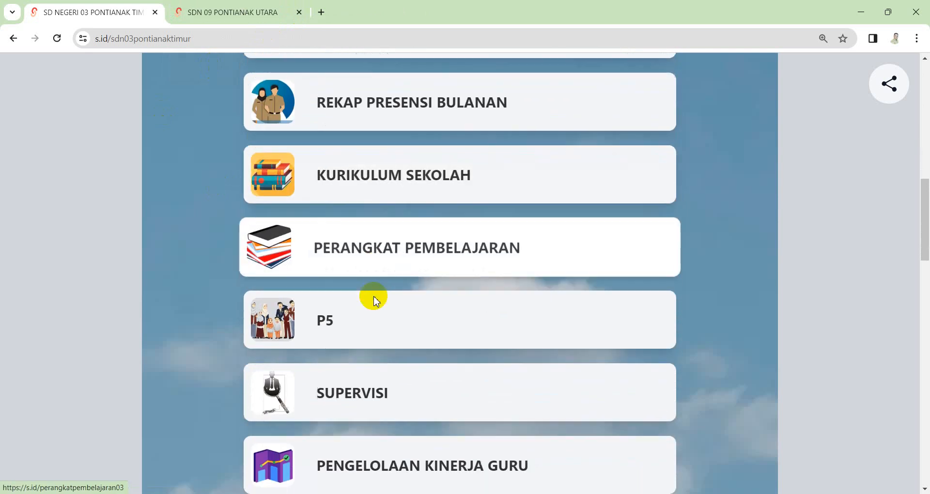
{"action": "scroll", "coordinate": [349, 216], "scroll_direction": "down", "scroll_amount": 3}
{"action": "scroll", "coordinate": [387, 330], "scroll_direction": "down", "scroll_amount": 4}
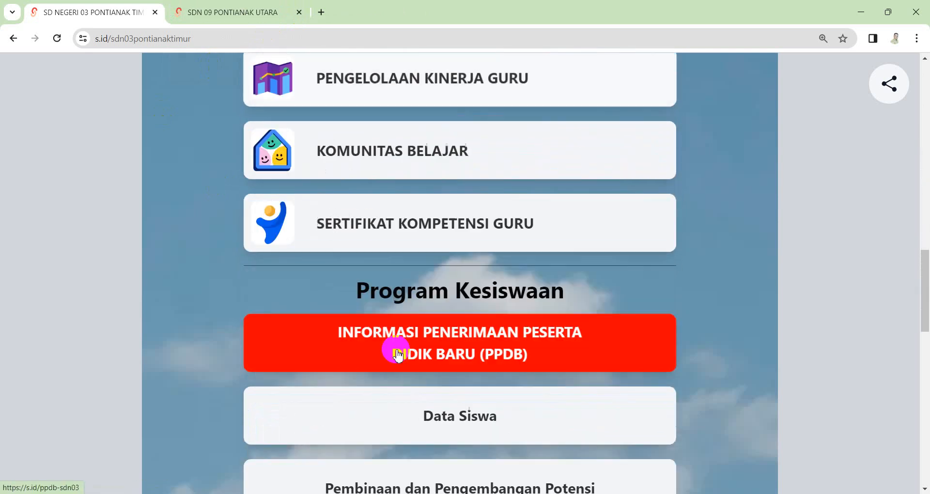
{"action": "scroll", "coordinate": [479, 196], "scroll_direction": "up", "scroll_amount": 3}
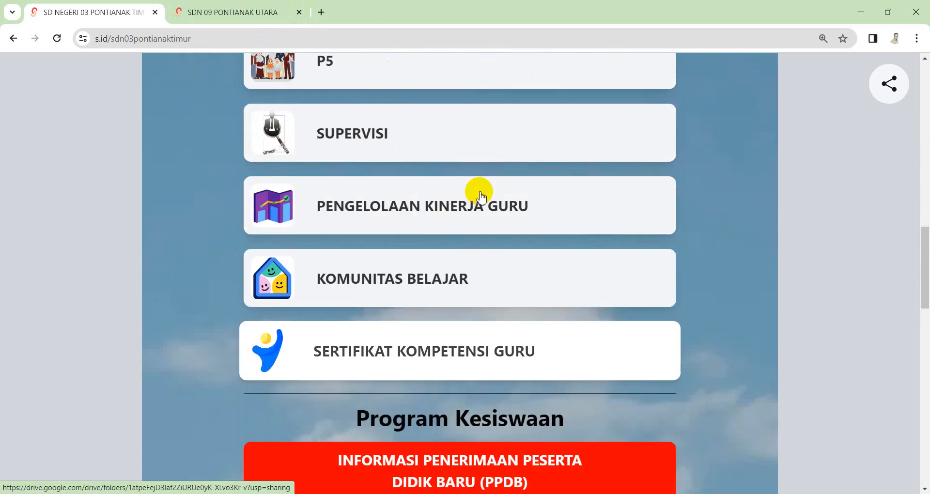
{"action": "scroll", "coordinate": [479, 196], "scroll_direction": "up", "scroll_amount": 15}
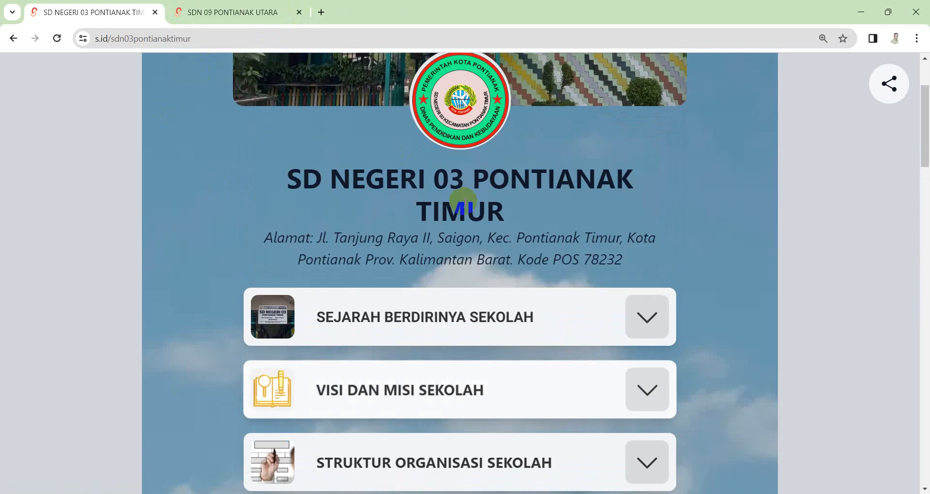
{"action": "scroll", "coordinate": [462, 201], "scroll_direction": "up", "scroll_amount": 3}
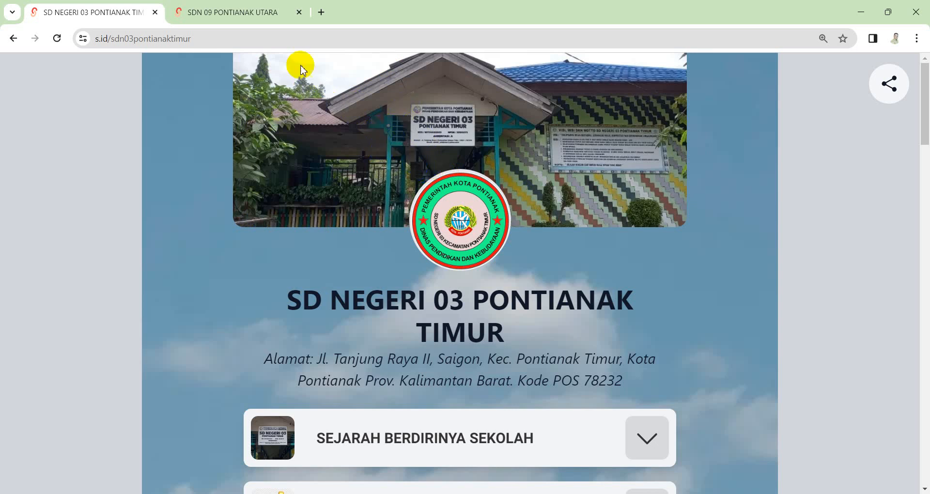
Step: Close both school microsite tabs, leaving a new blank browser tab open
{"action": "left_click", "coordinate": [300, 14]}
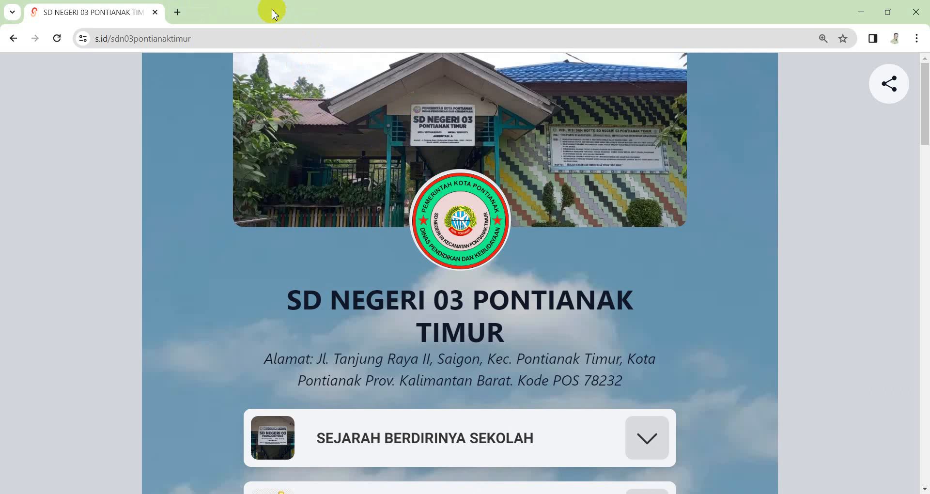
{"action": "left_click", "coordinate": [176, 12]}
{"action": "left_click", "coordinate": [155, 12]}
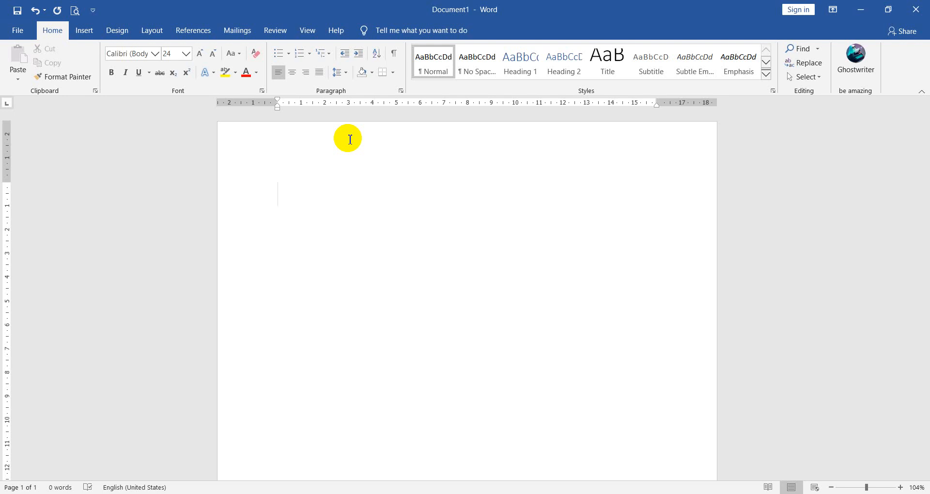
Step: Enter the title SISTEM PENCERNAAN PADA MANUSIA in the blank document and make it bold
{"action": "type", "text": "SISTEM PENCER"}
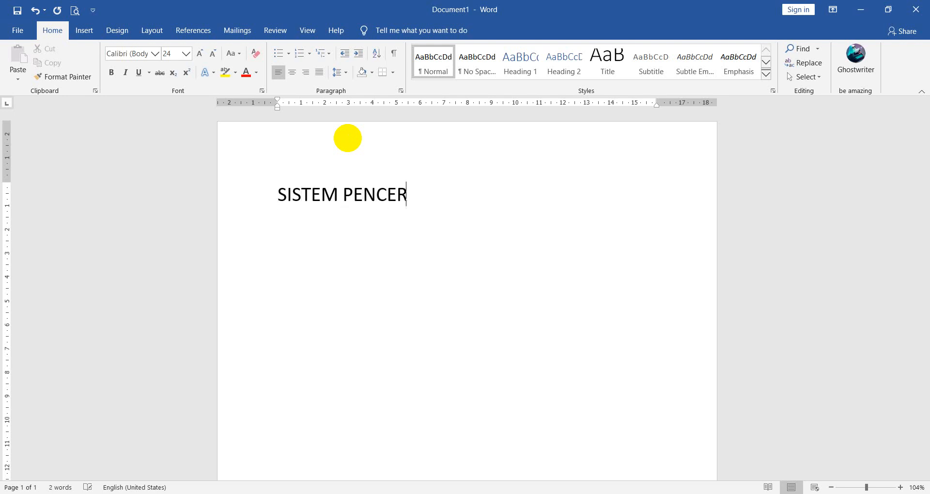
{"action": "type", "text": "NAAN PADA MANUSIA"}
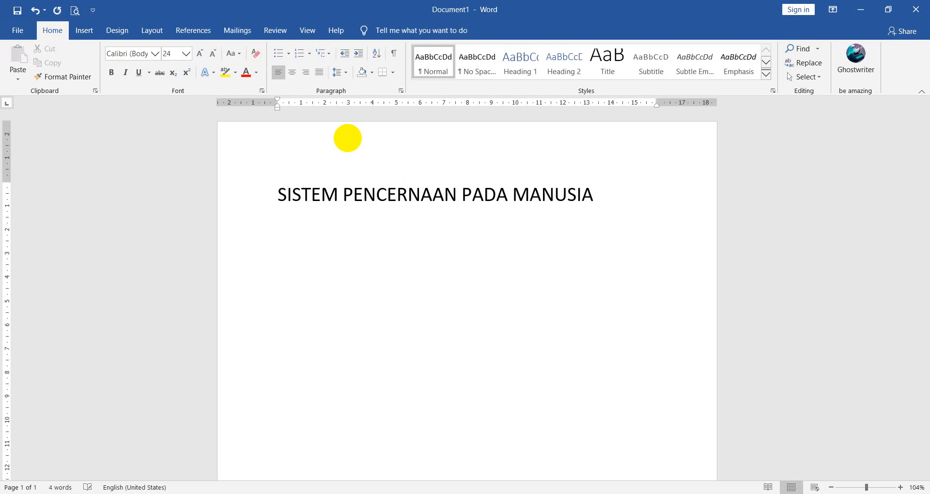
{"action": "key", "text": "ctrl+a"}
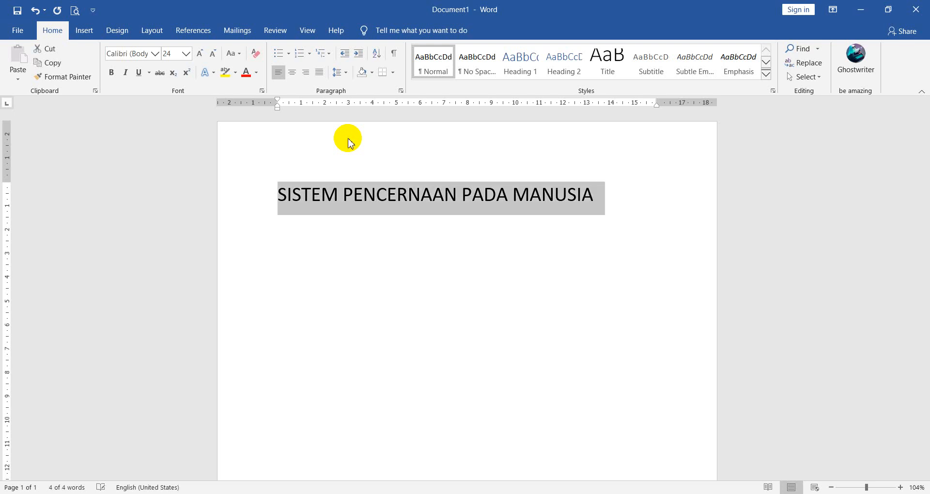
{"action": "key", "text": "ctrl+b"}
{"action": "key", "text": "End"}
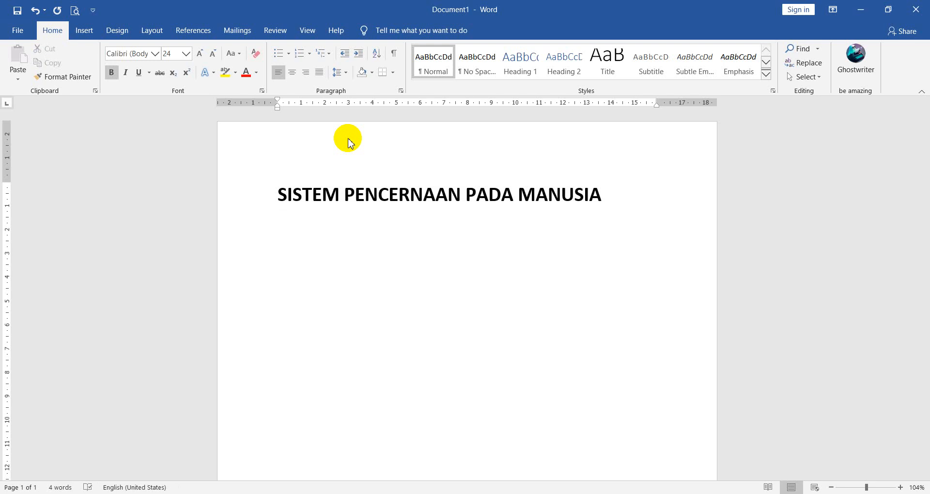
Step: Start a numbered list below the title with the items PRESENSI SISWA and MATERI PEMBELAJARAN
{"action": "key", "text": "Return"}
{"action": "type", "text": "1."}
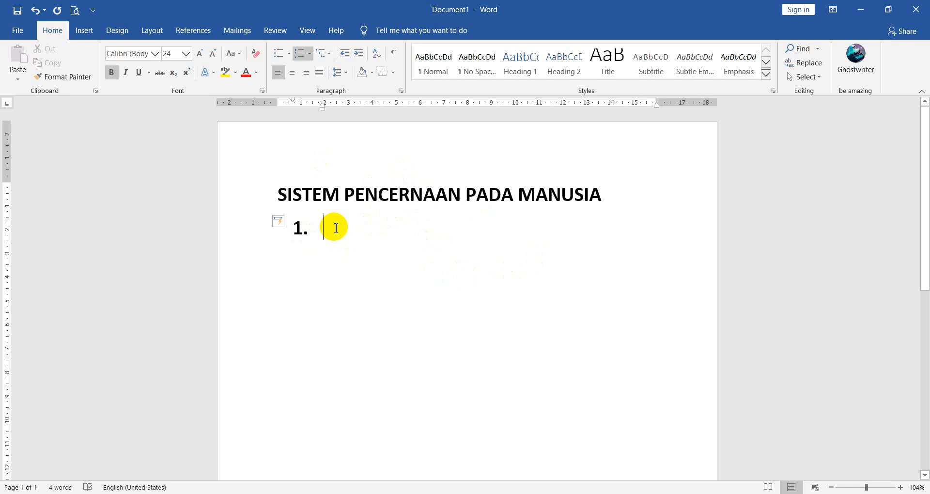
{"action": "type", "text": "P"}
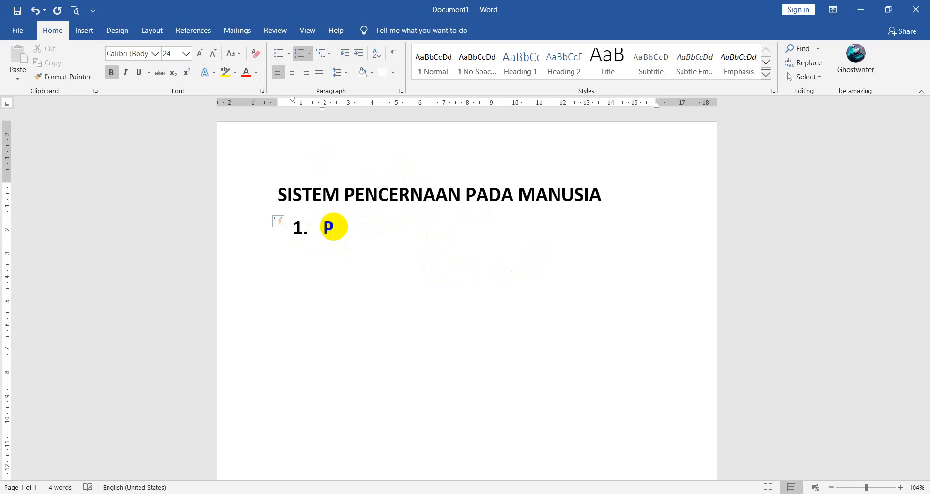
{"action": "type", "text": "RESEN"}
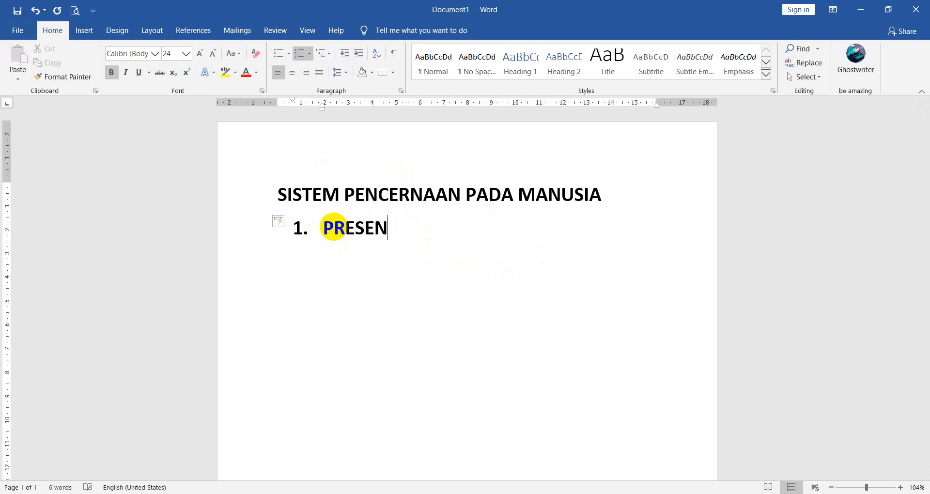
{"action": "type", "text": "SI SISWA"}
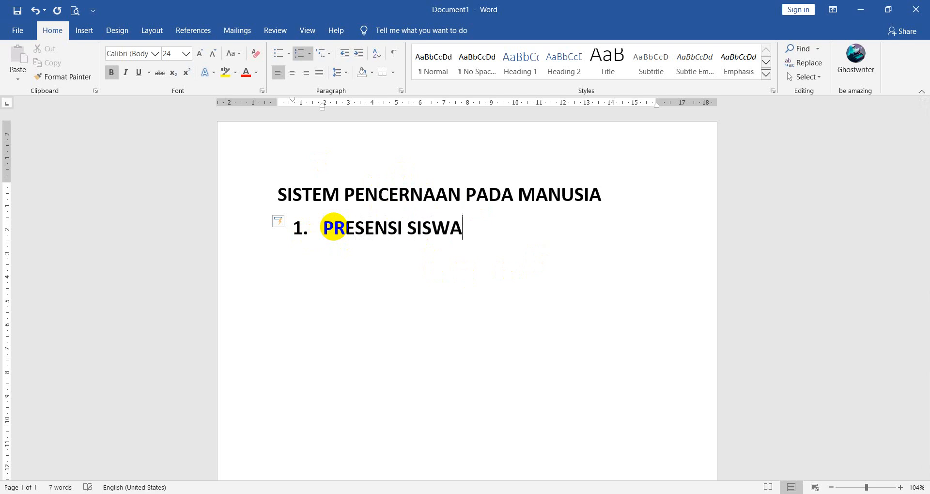
{"action": "key", "text": "Return"}
{"action": "type", "text": "MATERI PEM"}
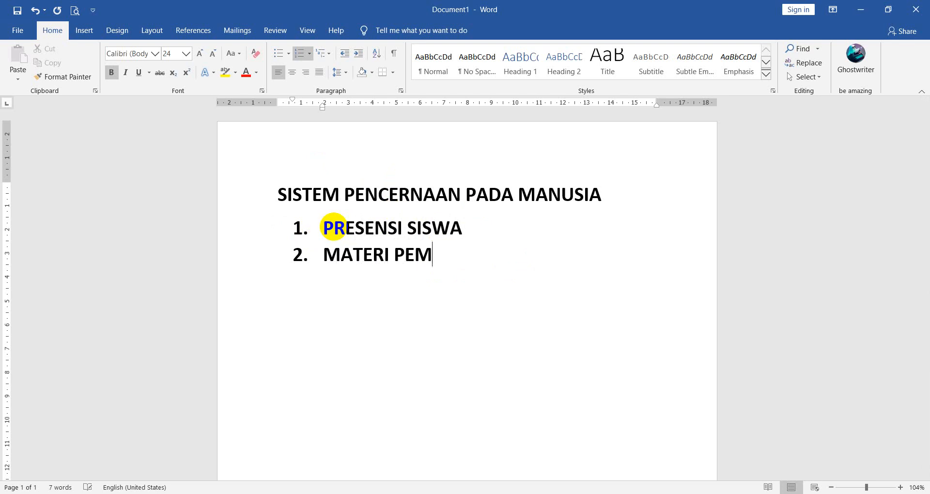
{"action": "type", "text": "BELAJARAN"}
Step: Add GAMBAR ALAT PENCERNAAN MANUSIA as the third list item and start a fourth item
{"action": "key", "text": "Return"}
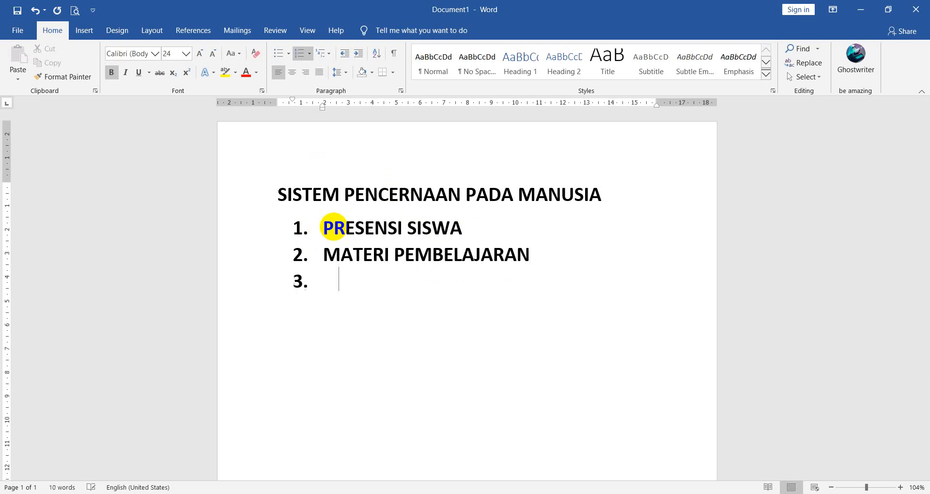
{"action": "type", "text": "C"}
{"action": "key", "text": "BackSpace"}
{"action": "type", "text": "GAMBAR "}
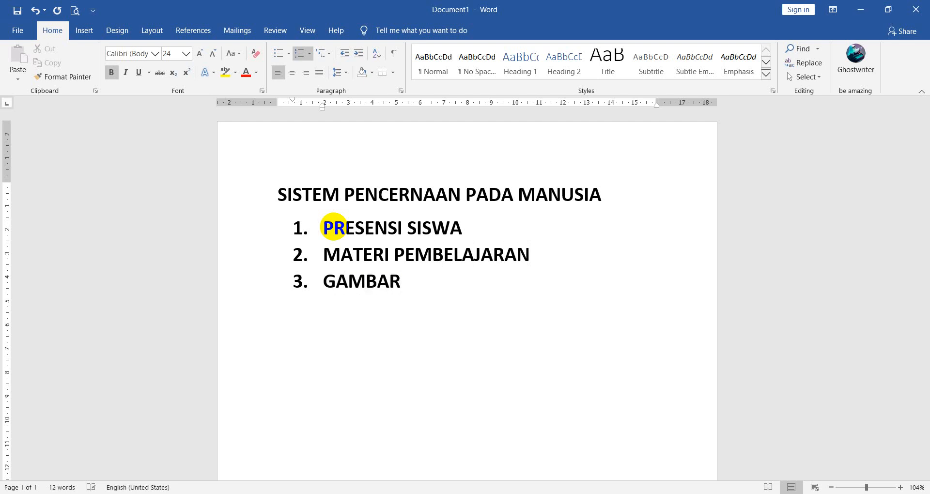
{"action": "type", "text": "ALAT PEN"}
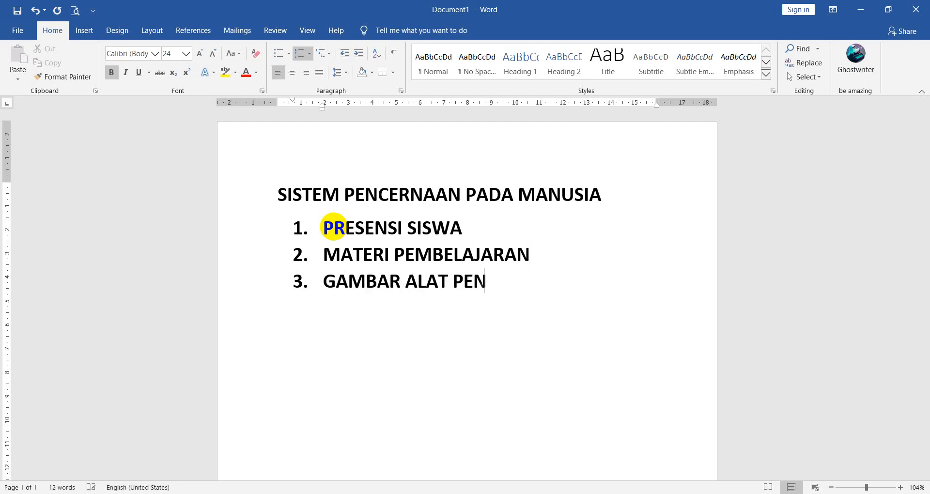
{"action": "type", "text": "CERNAAN "}
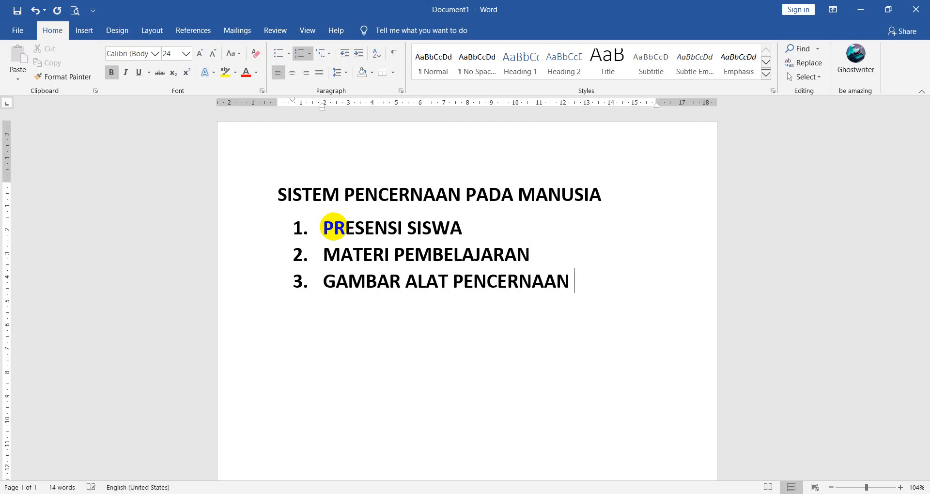
{"action": "type", "text": "MANUSIA"}
{"action": "key", "text": "Return"}
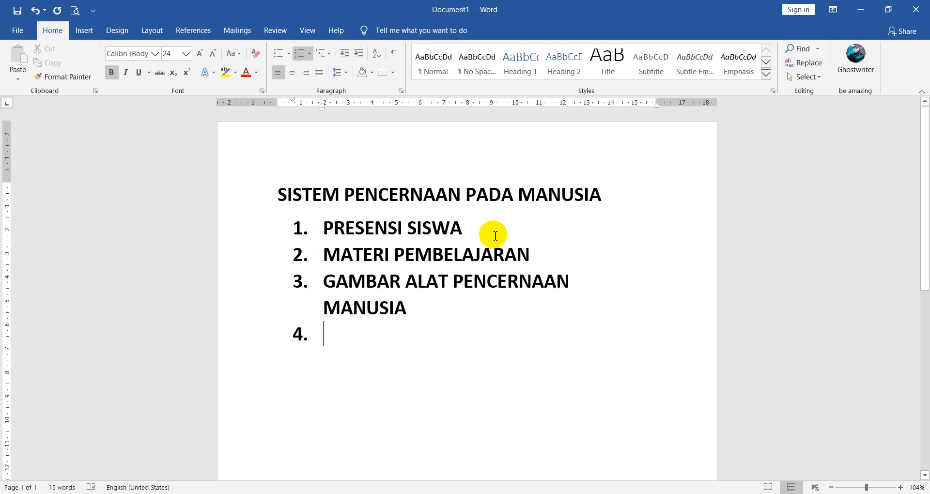
Step: Append (TEKS) to the MATERI PEMBELAJARAN item and (GAMBAR) to the GAMBAR ALAT PENCERNAAN MANUSIA item
{"action": "left_click", "coordinate": [561, 252]}
{"action": "type", "text": "("}
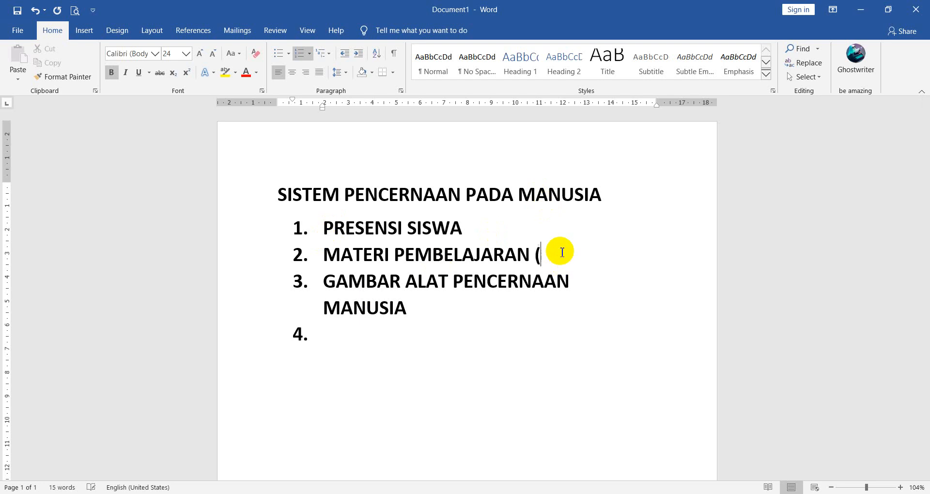
{"action": "type", "text": "TEKS)"}
{"action": "left_click", "coordinate": [420, 305]}
{"action": "type", "text": "(GAMB"}
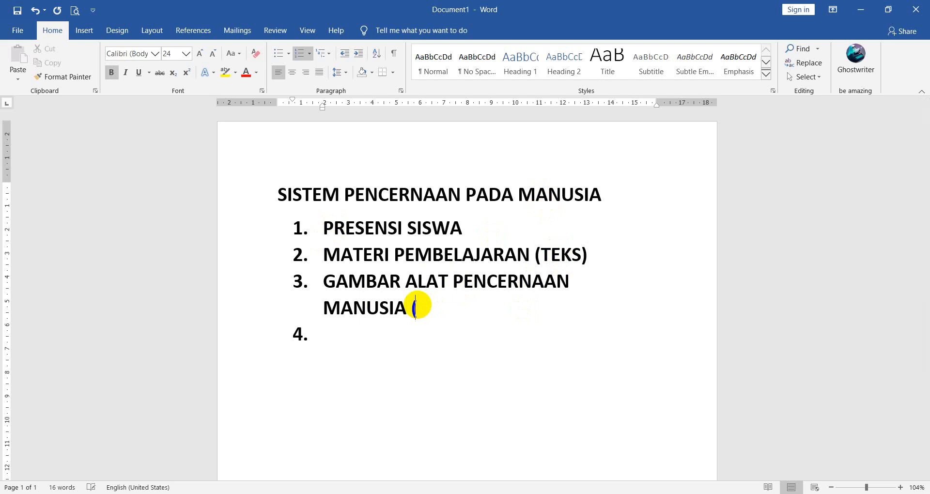
{"action": "type", "text": ")"}
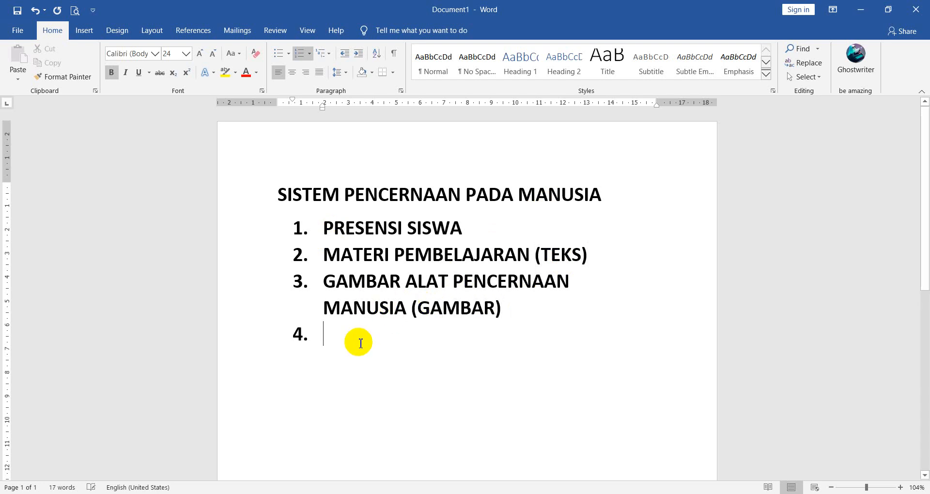
Step: Fill in the fourth list item as VIDEO ILUSTRASI SISTEM PENCERNAAN PADA MANUSIA (YOUTUBE)
{"action": "type", "text": "VIDEO"}
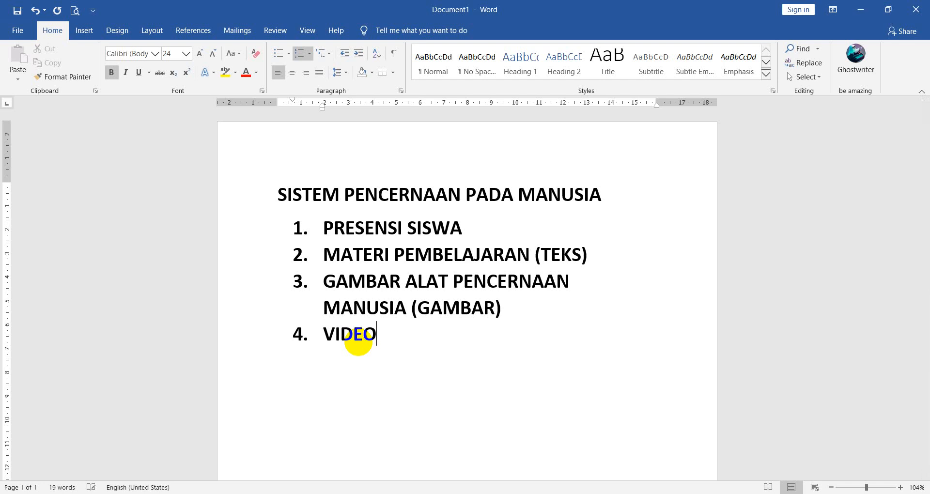
{"action": "type", "text": " ILUSTRASI"}
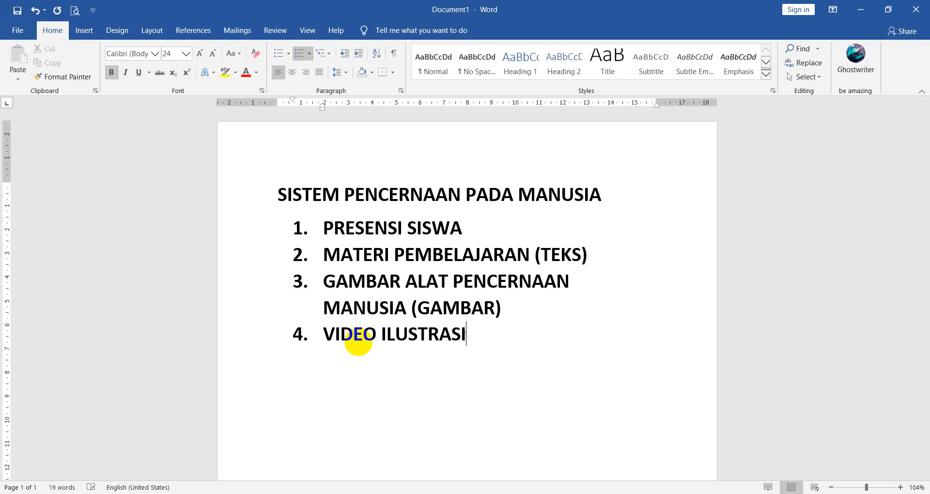
{"action": "type", "text": " PENCERNA"}
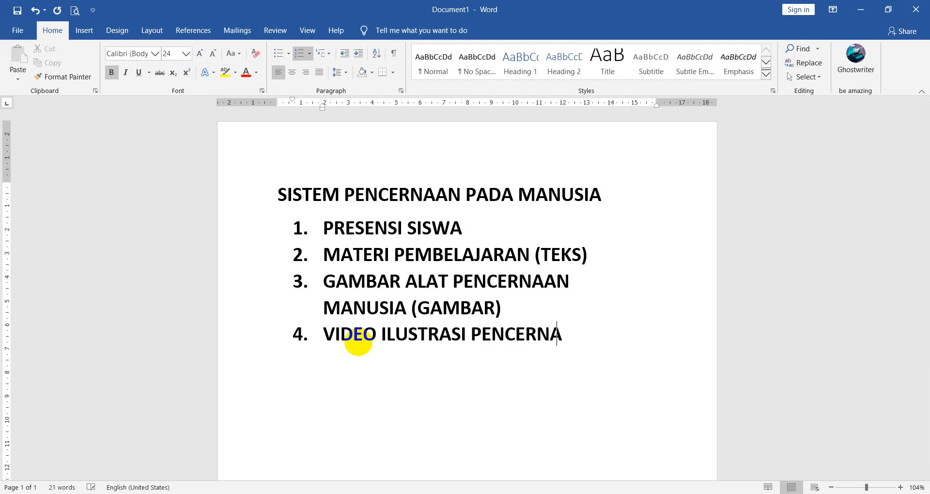
{"action": "type", "text": "ANSISW"}
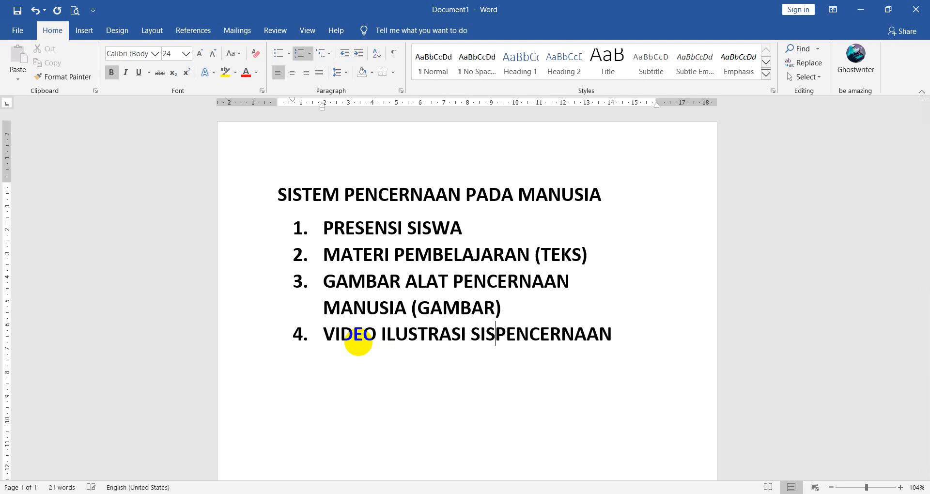
{"action": "key", "text": "BackSpace"}
{"action": "type", "text": "TEM PENC"}
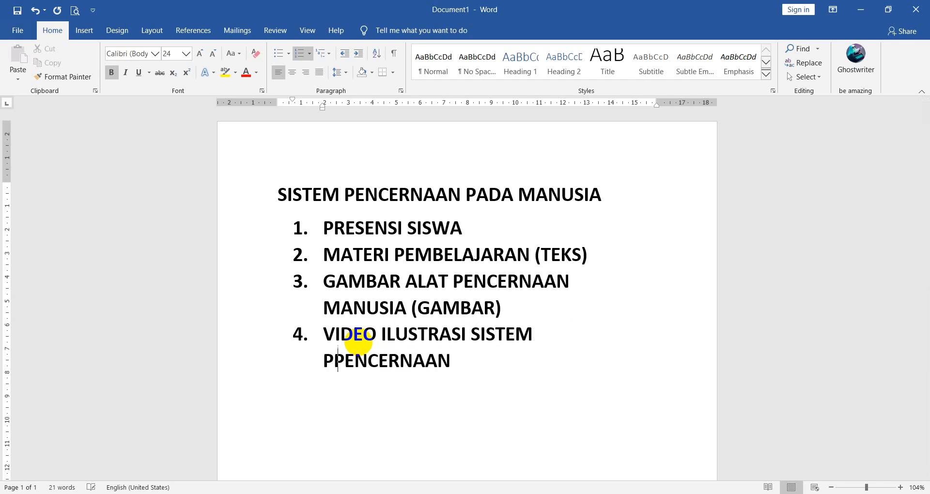
{"action": "type", "text": "ER"}
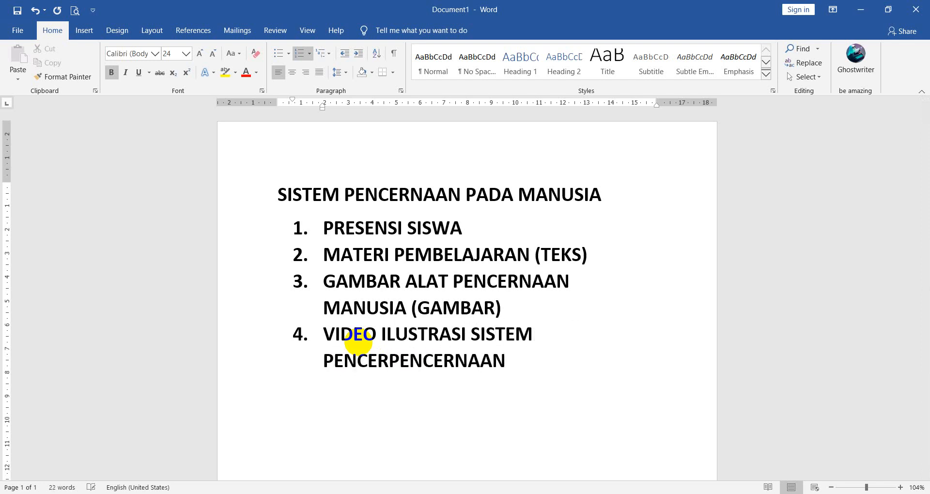
{"action": "key", "text": "BackSpace"}
{"action": "key", "text": "BackSpace"}
{"action": "key", "text": "BackSpace"}
{"action": "key", "text": "BackSpace"}
{"action": "key", "text": "BackSpace"}
{"action": "key", "text": "BackSpace"}
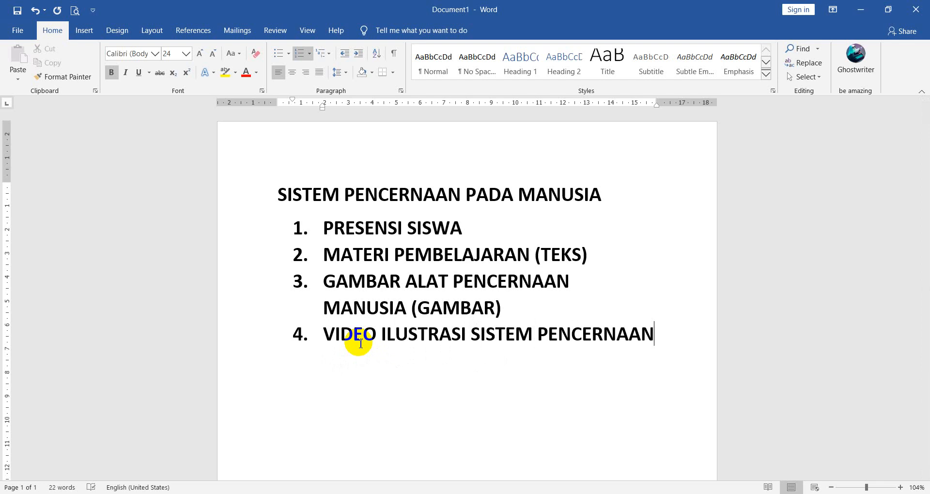
{"action": "type", "text": "PADA MANUSIA"}
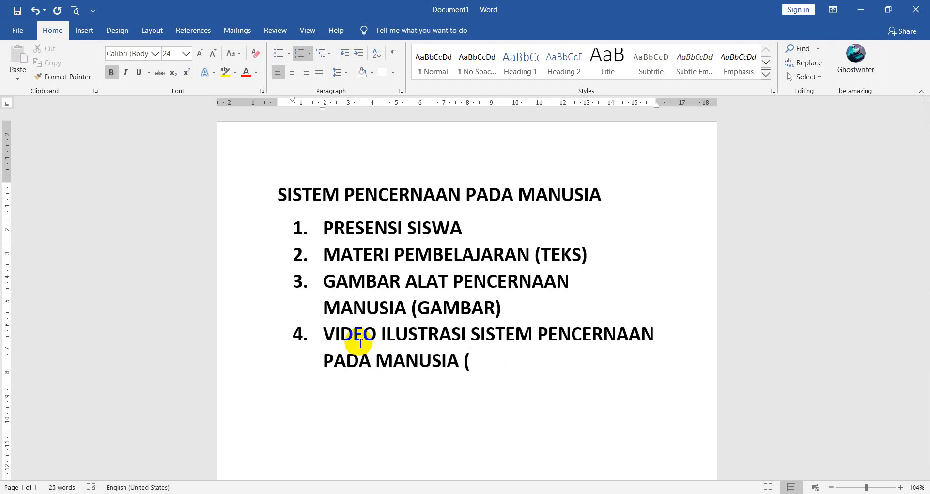
{"action": "type", "text": " (YOUTUBE"}
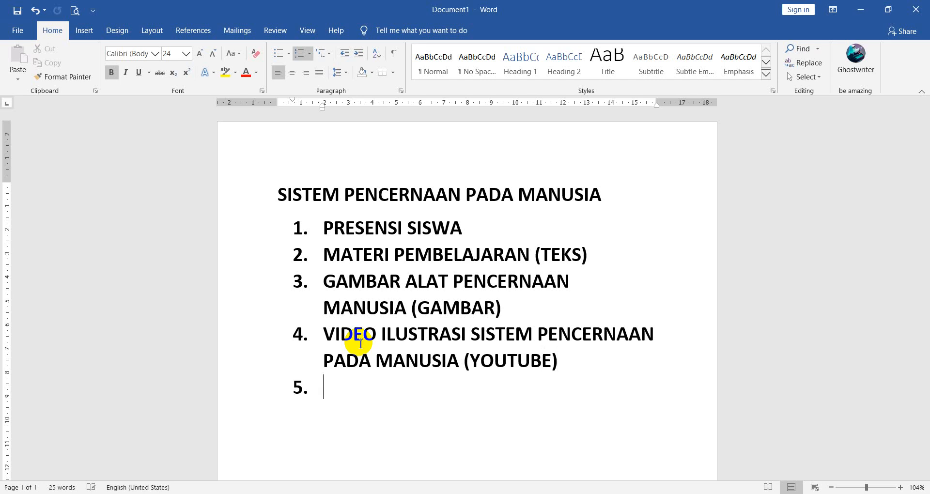
Step: Add LKPD as the fifth list item and a placeholder of four dots as the sixth
{"action": "type", "text": "LKPD"}
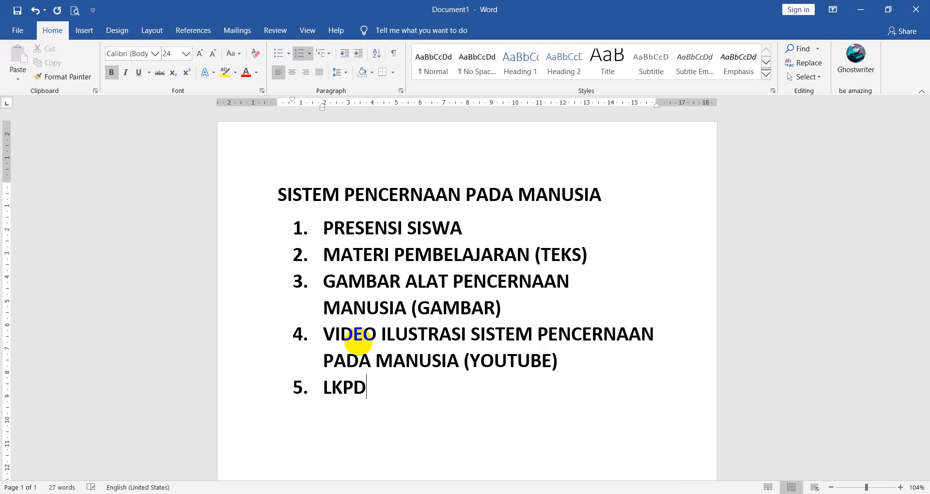
{"action": "key", "text": "Return"}
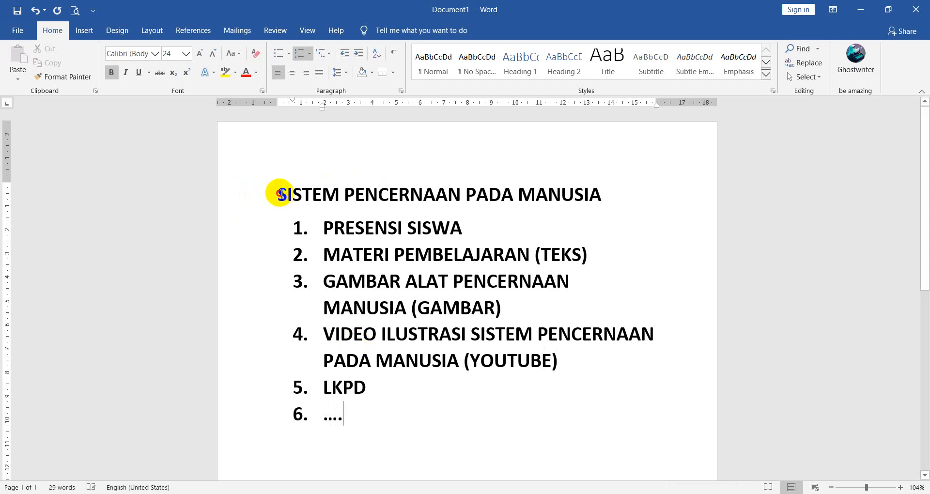
{"action": "left_click_drag", "start_coordinate": [280, 193], "coordinate": [343, 426]}
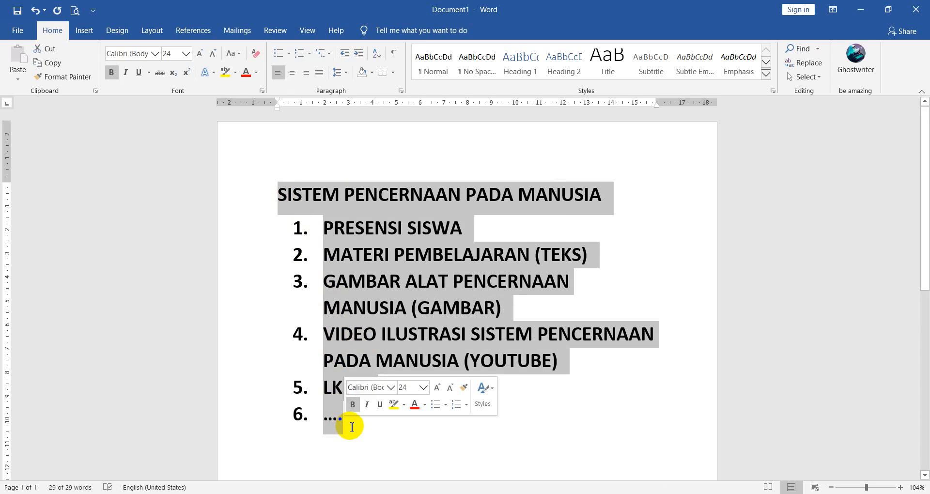
{"action": "left_click", "coordinate": [352, 427]}
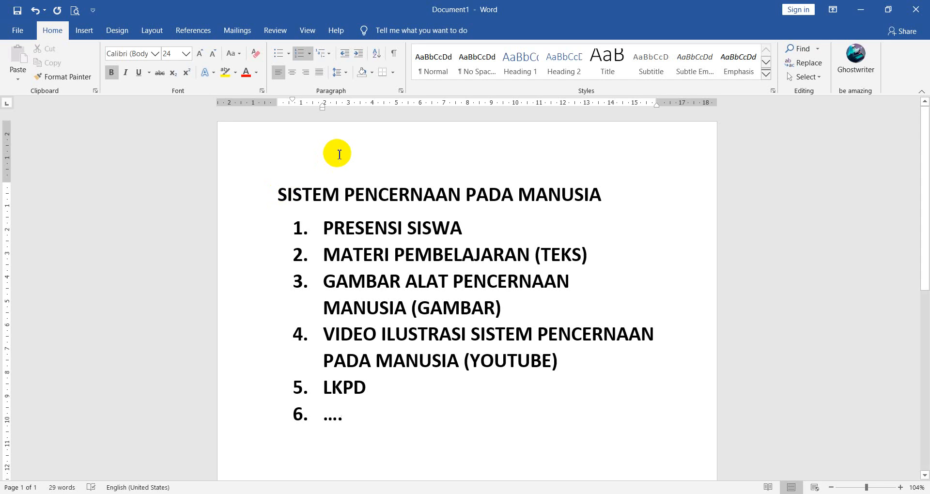
{"action": "left_click_drag", "start_coordinate": [277, 201], "coordinate": [357, 427]}
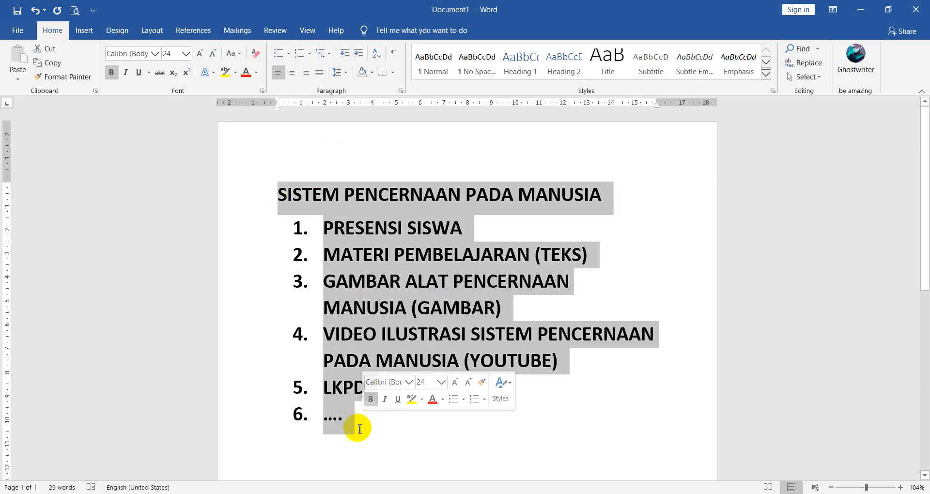
{"action": "left_click", "coordinate": [409, 428]}
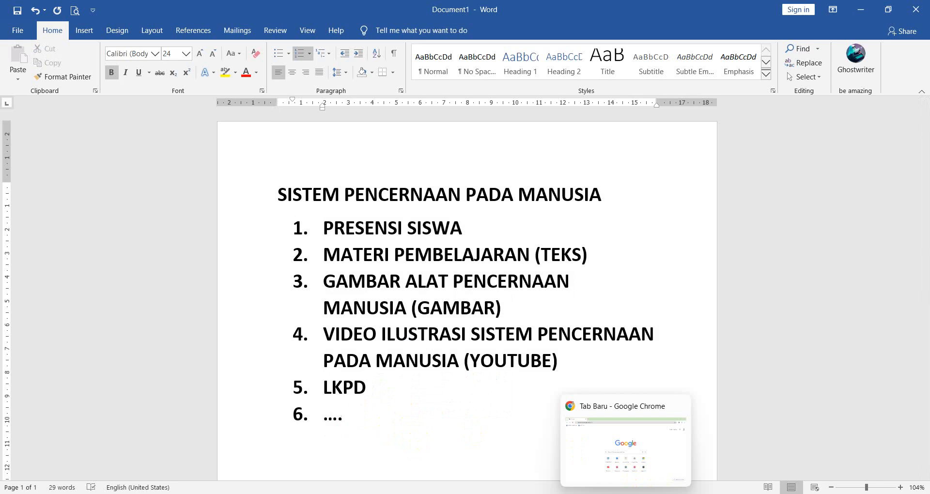
Step: Switch to the Chrome window and open the s.id home page
{"action": "left_click", "coordinate": [625, 493]}
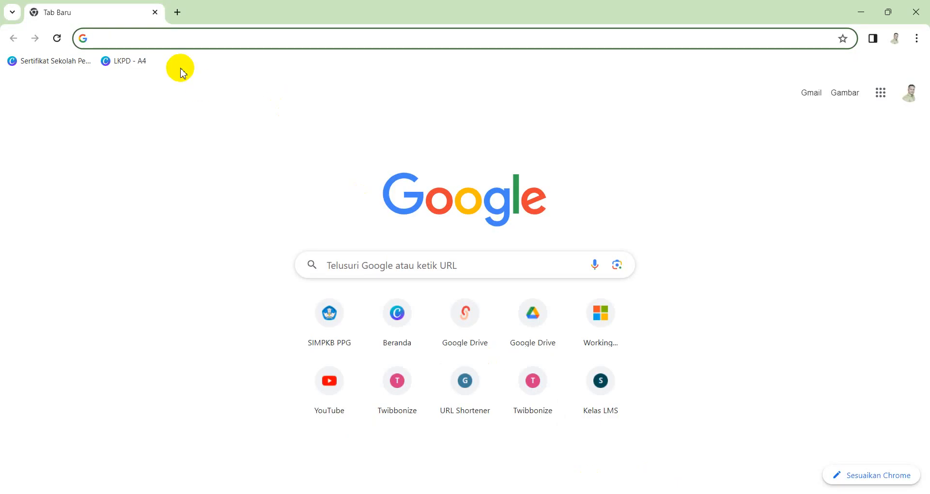
{"action": "type", "text": "s.id"}
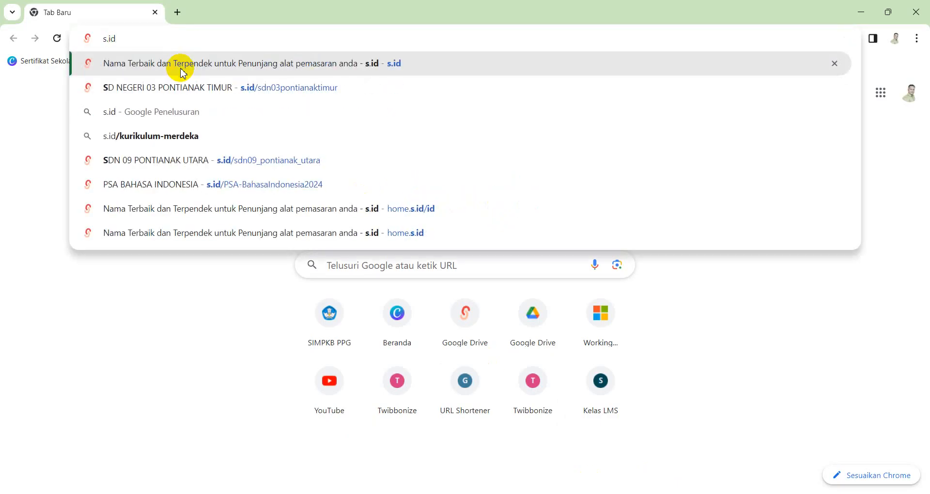
{"action": "left_click", "coordinate": [182, 70]}
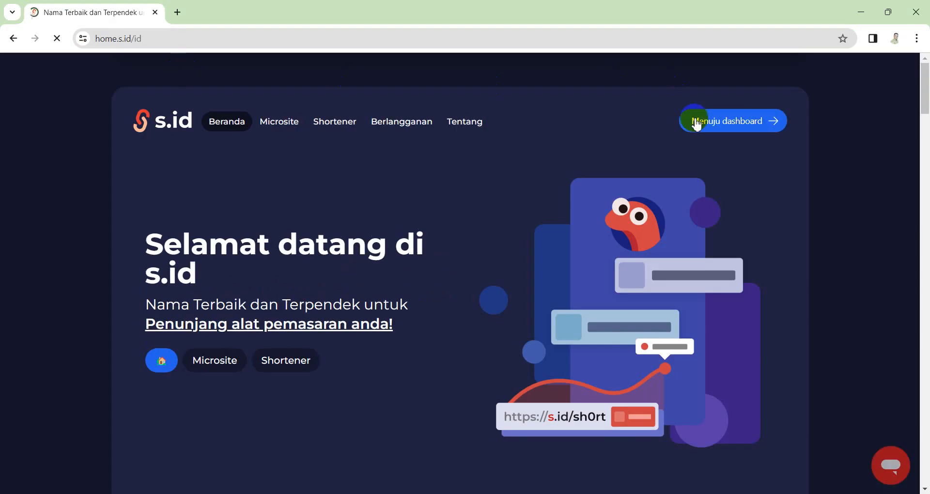
Step: Open the s.id dashboard's list of microsites and check the microsite quota
{"action": "left_click", "coordinate": [696, 122]}
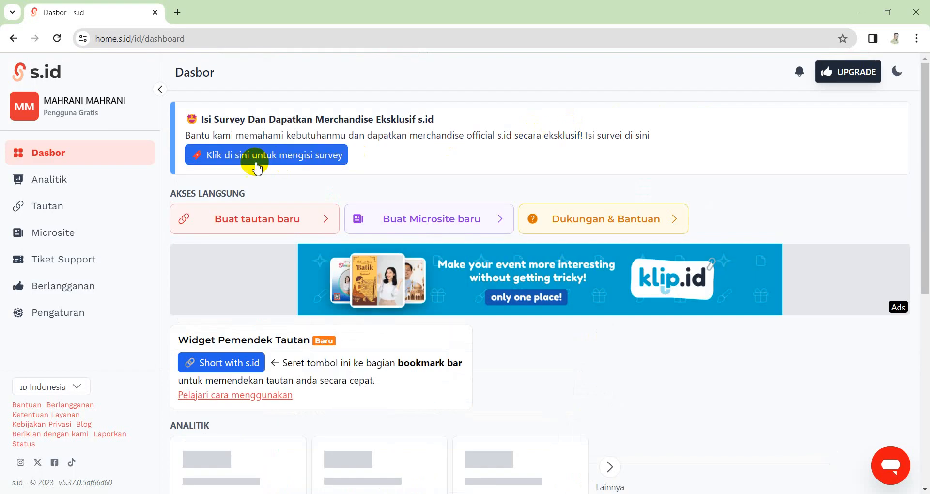
{"action": "left_click", "coordinate": [55, 241]}
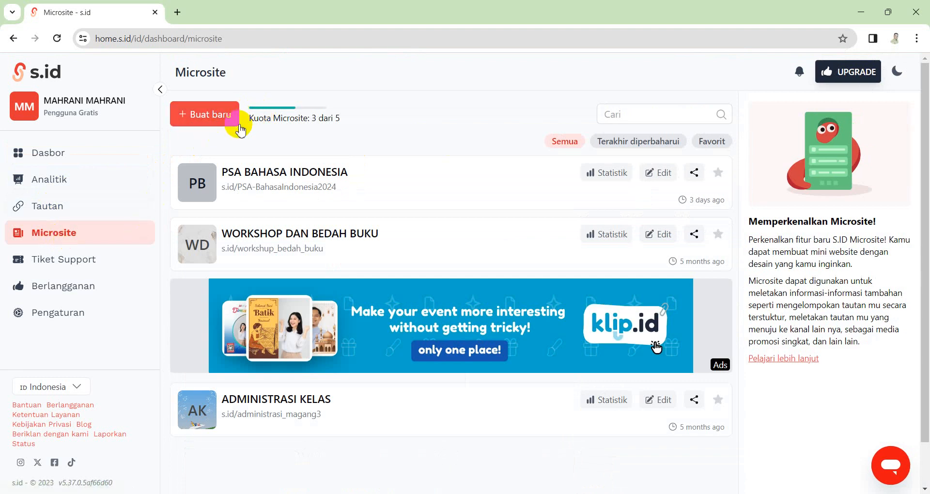
{"action": "left_click_drag", "start_coordinate": [252, 118], "coordinate": [349, 118]}
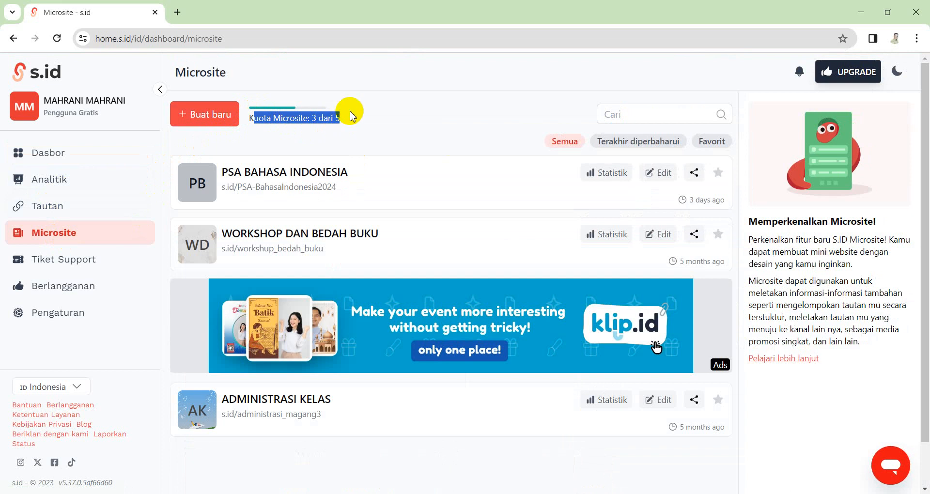
{"action": "left_click", "coordinate": [375, 119]}
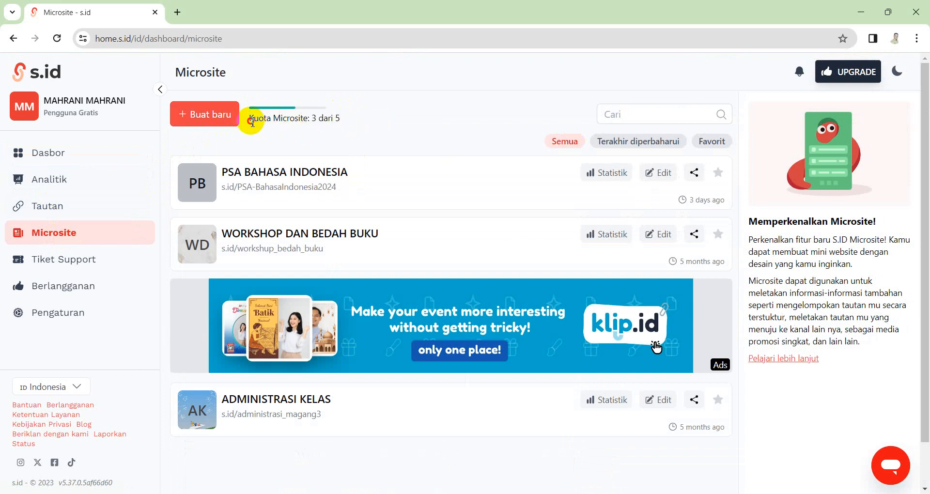
{"action": "left_click_drag", "start_coordinate": [252, 121], "coordinate": [366, 95]}
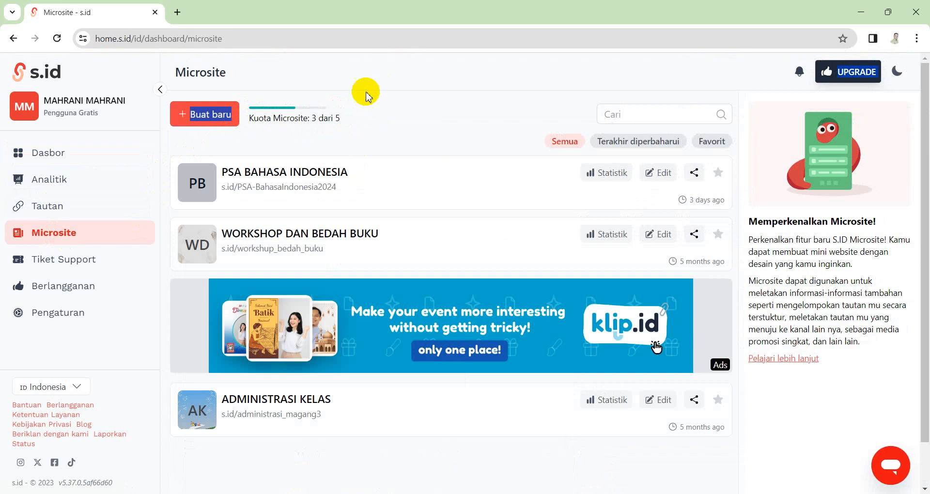
{"action": "left_click", "coordinate": [350, 121]}
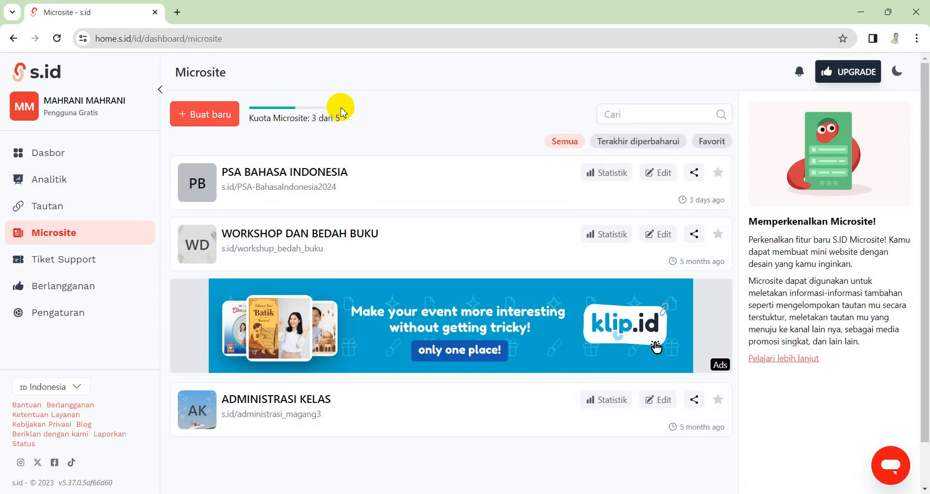
{"action": "left_click", "coordinate": [862, 73]}
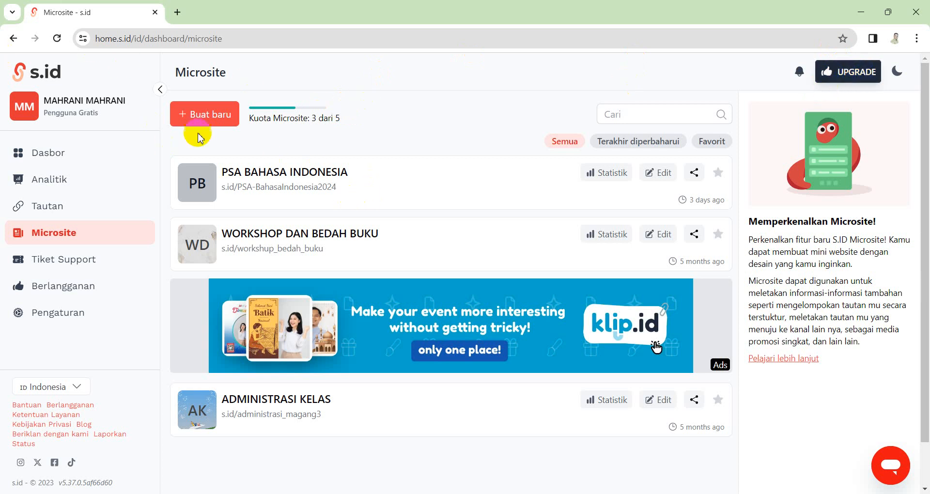
{"action": "left_click", "coordinate": [201, 115]}
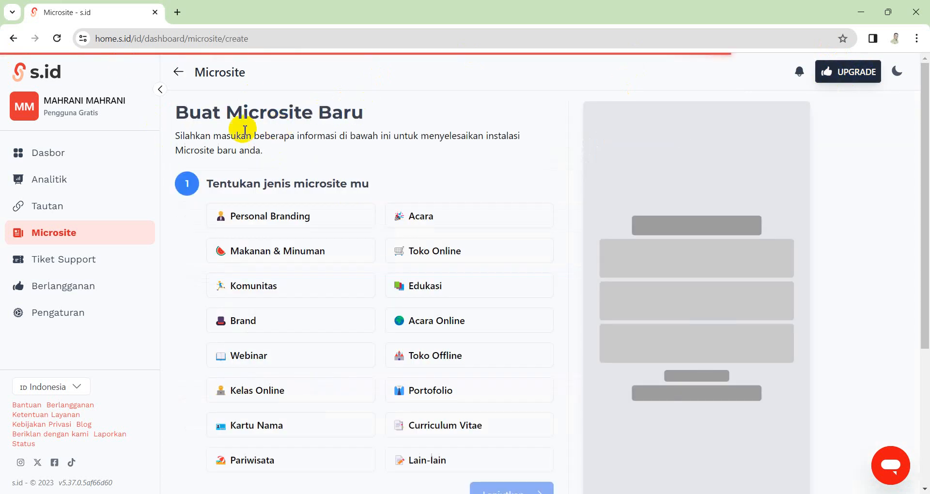
{"action": "left_click", "coordinate": [178, 72]}
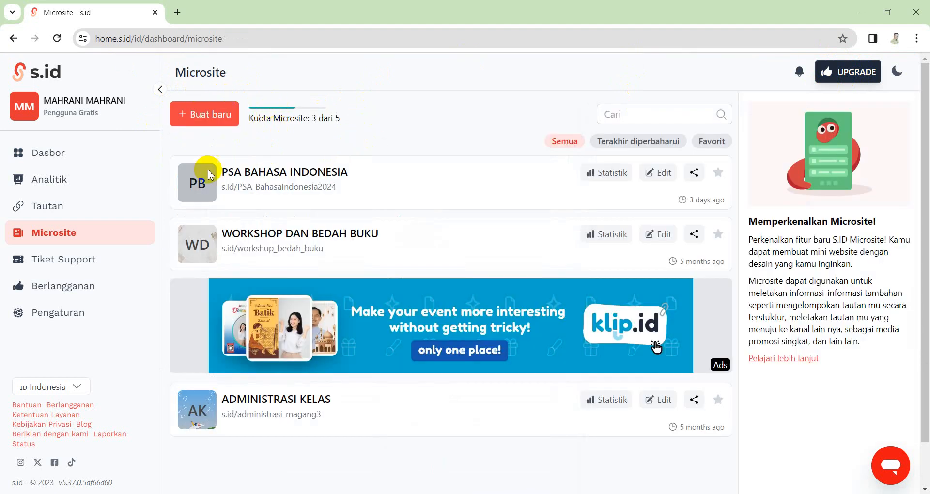
Step: Check which interface languages the dashboard offers
{"action": "left_click", "coordinate": [62, 389]}
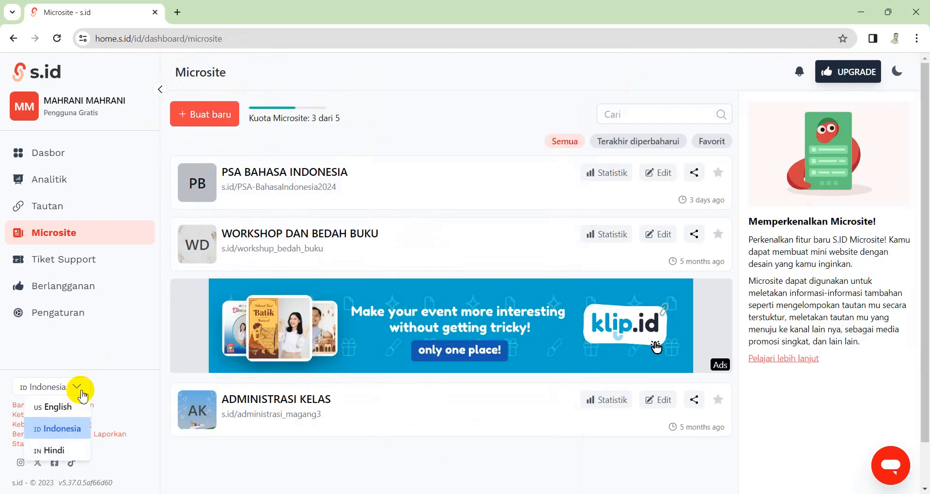
{"action": "left_click", "coordinate": [60, 431]}
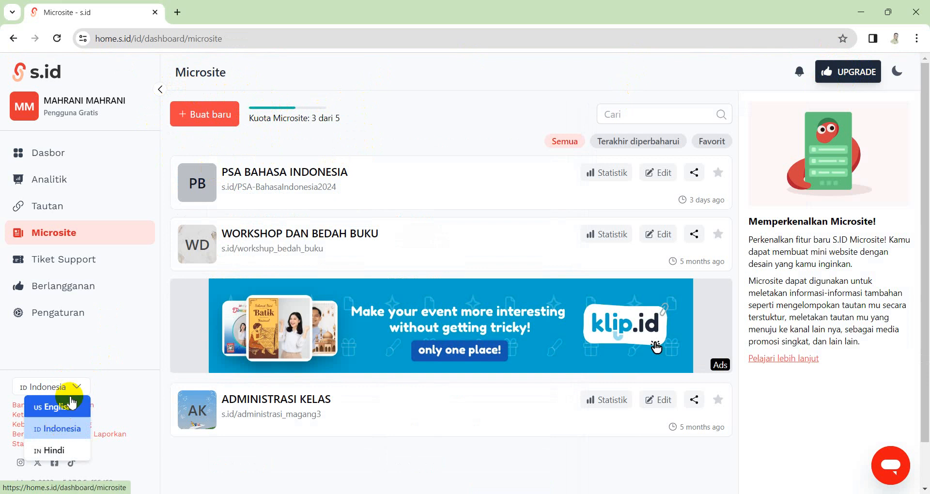
{"action": "left_click", "coordinate": [73, 387]}
{"action": "left_click", "coordinate": [72, 386]}
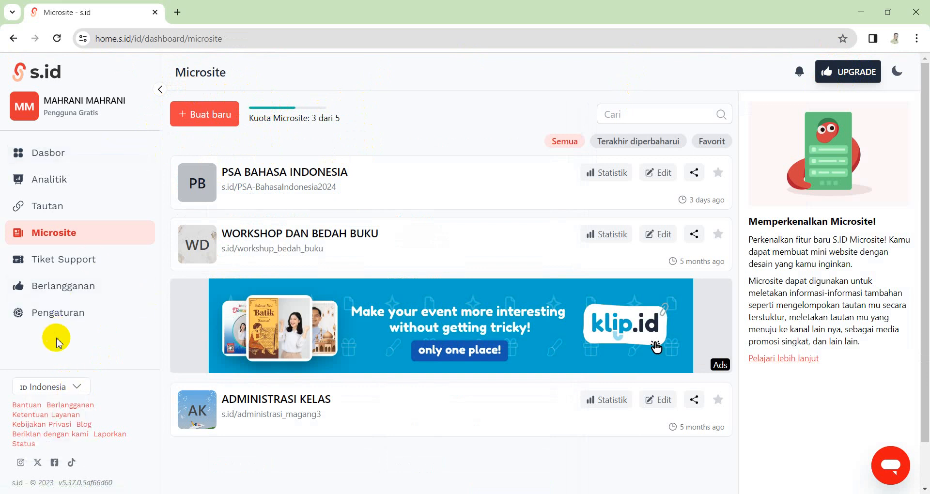
Step: Start creating a new microsite, choose Edukasi as its type and continue to the template choice
{"action": "left_click", "coordinate": [206, 116]}
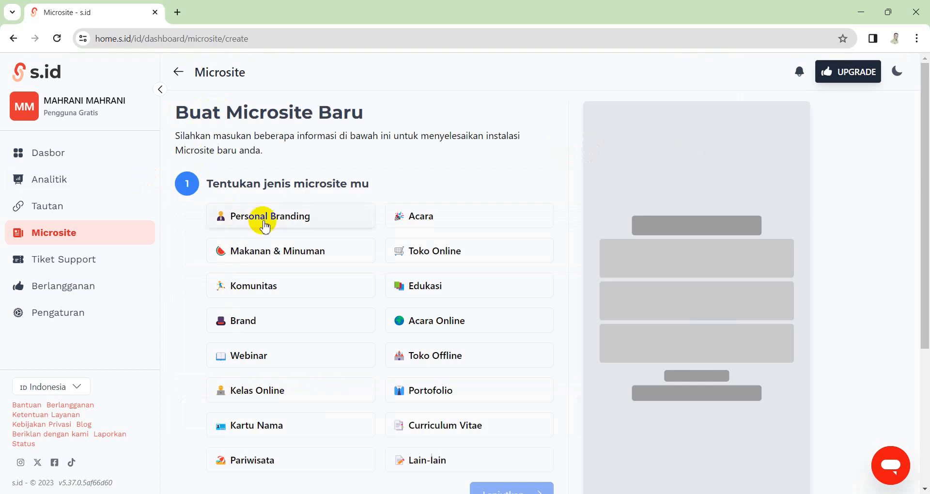
{"action": "scroll", "coordinate": [414, 262], "scroll_direction": "down", "scroll_amount": 4}
{"action": "scroll", "coordinate": [442, 245], "scroll_direction": "up", "scroll_amount": 4}
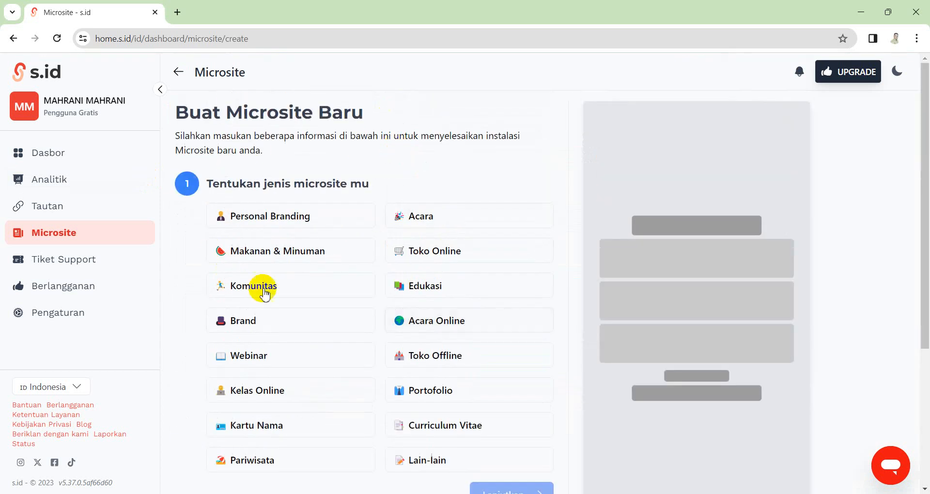
{"action": "scroll", "coordinate": [300, 300], "scroll_direction": "down", "scroll_amount": 3}
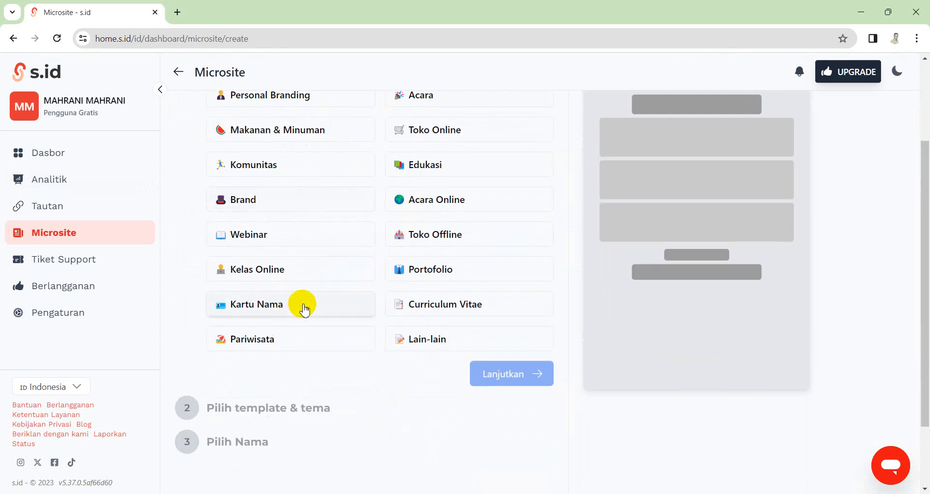
{"action": "left_click", "coordinate": [423, 163]}
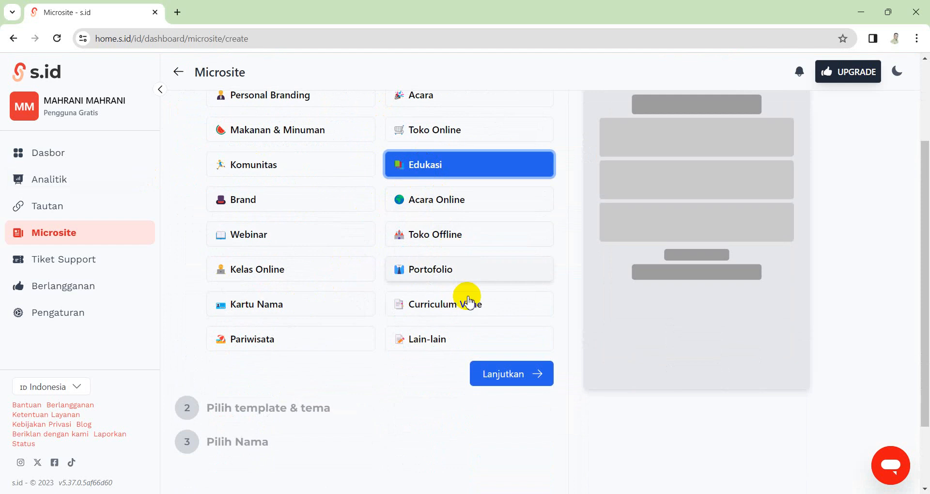
{"action": "left_click", "coordinate": [503, 386]}
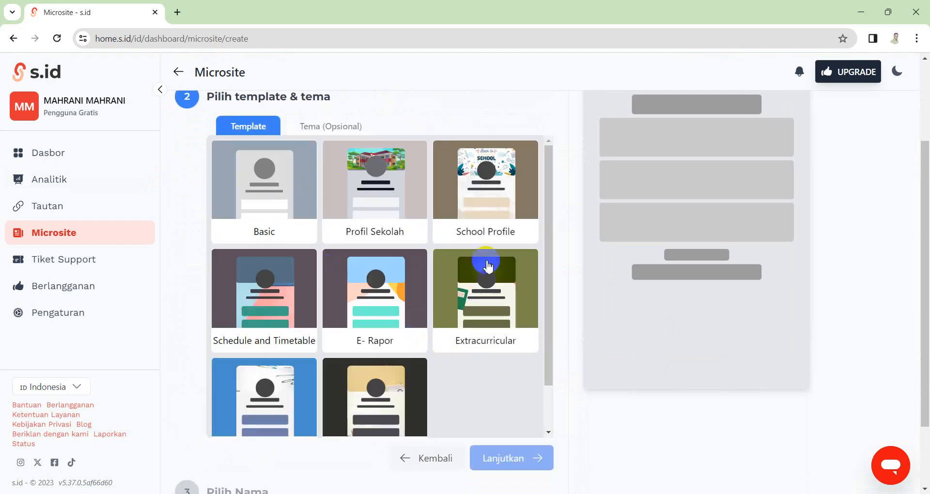
Step: Compare the Profil Sekolah and School Profile templates, choose Profil Sekolah and continue to the naming stage
{"action": "left_click", "coordinate": [387, 189]}
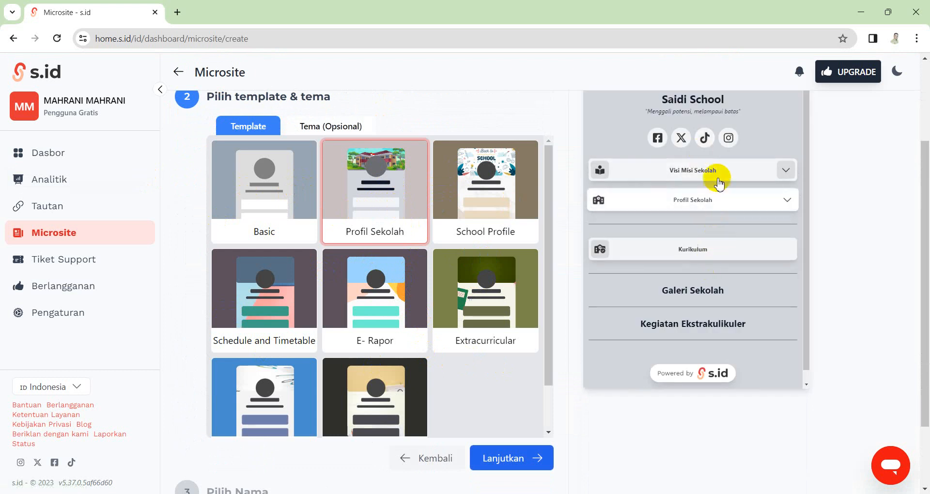
{"action": "scroll", "coordinate": [751, 210], "scroll_direction": "up", "scroll_amount": 5}
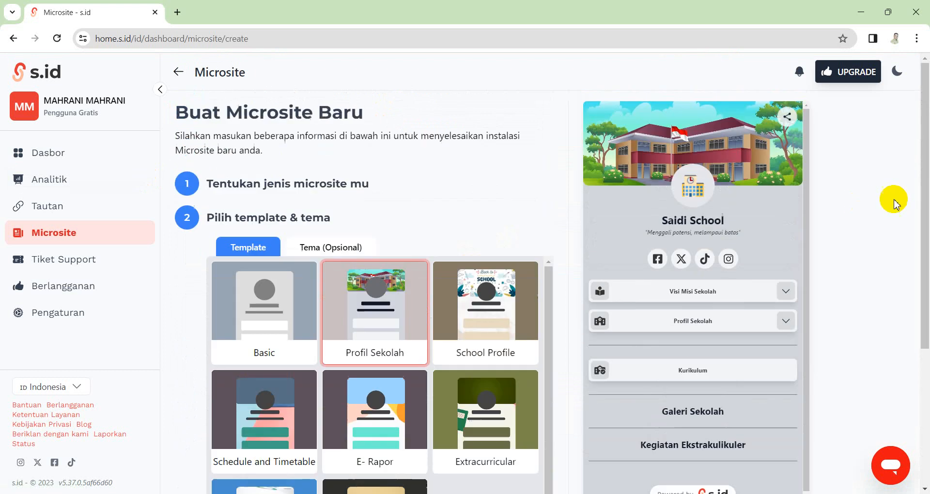
{"action": "left_click", "coordinate": [504, 297]}
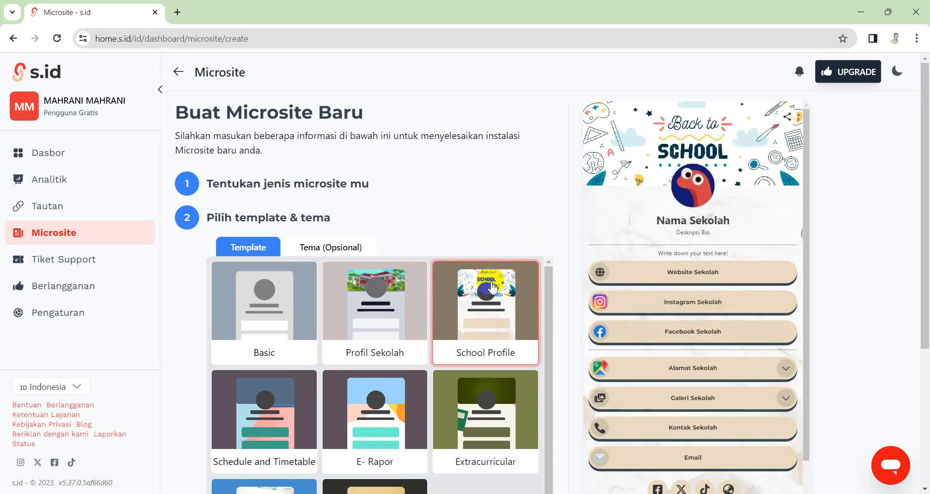
{"action": "left_click", "coordinate": [394, 326]}
{"action": "scroll", "coordinate": [402, 325], "scroll_direction": "down", "scroll_amount": 1}
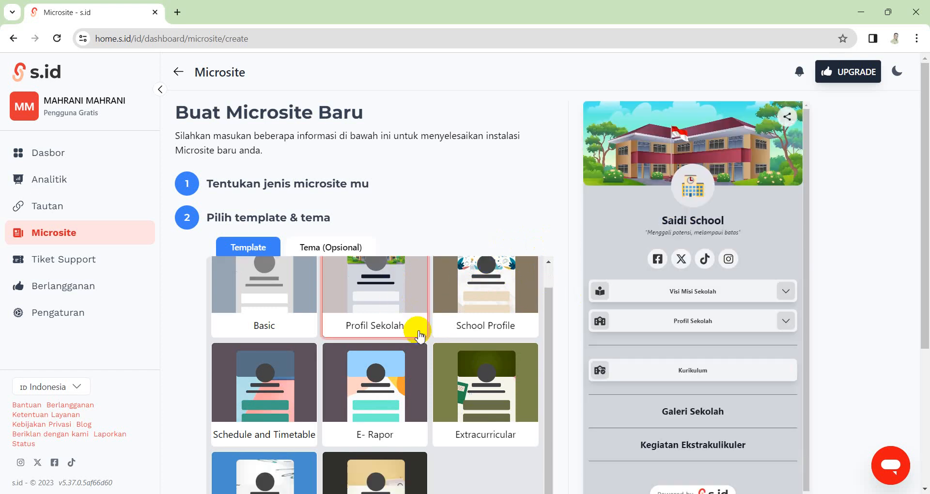
{"action": "scroll", "coordinate": [377, 314], "scroll_direction": "down", "scroll_amount": 4}
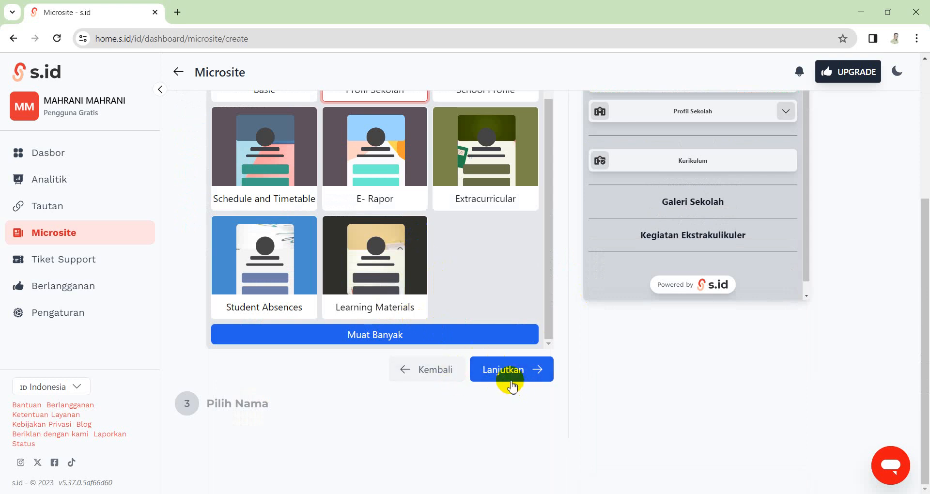
{"action": "left_click", "coordinate": [509, 383]}
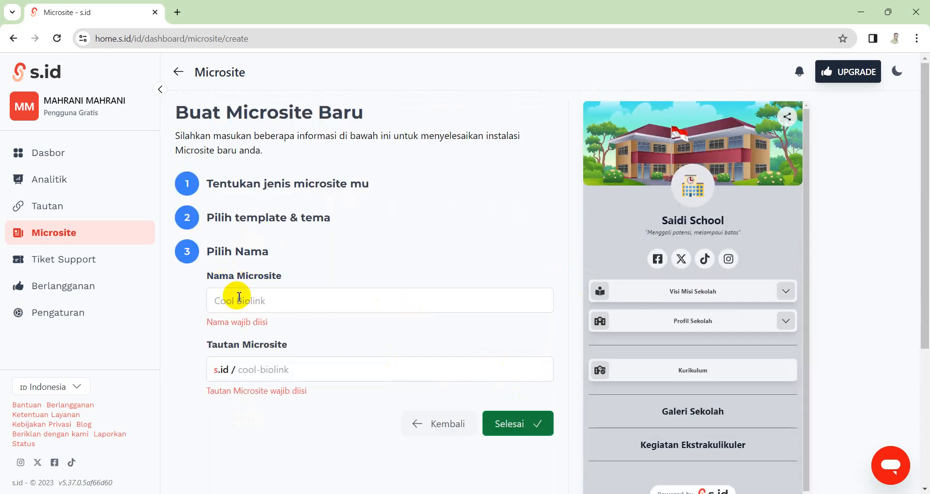
Step: Place the browser beside the Word outline and copy the title SISTEM PENCERNAAN PADA MANUSIA into the microsite name
{"action": "left_click", "coordinate": [260, 299]}
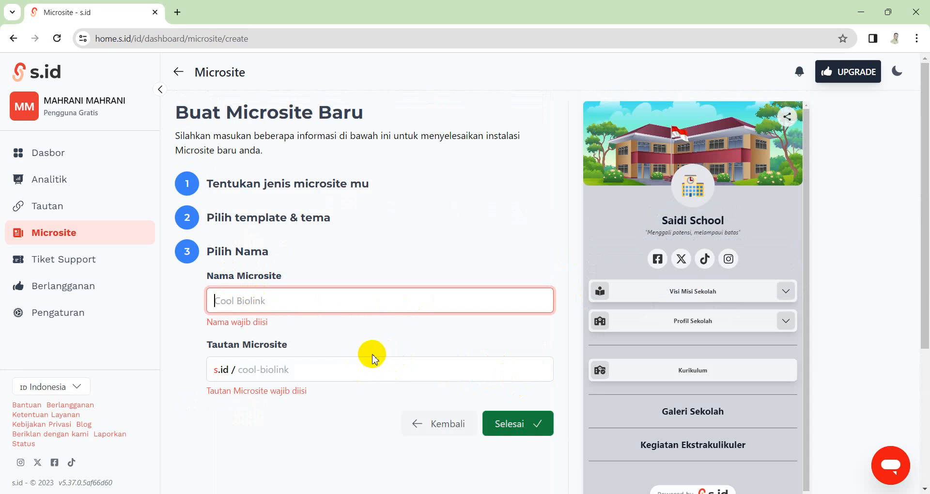
{"action": "key", "text": "super+Right"}
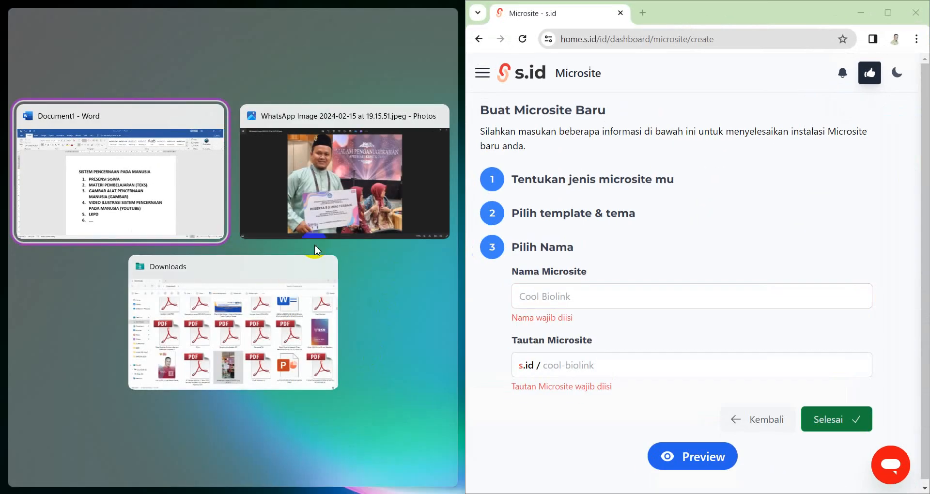
{"action": "left_click", "coordinate": [146, 199]}
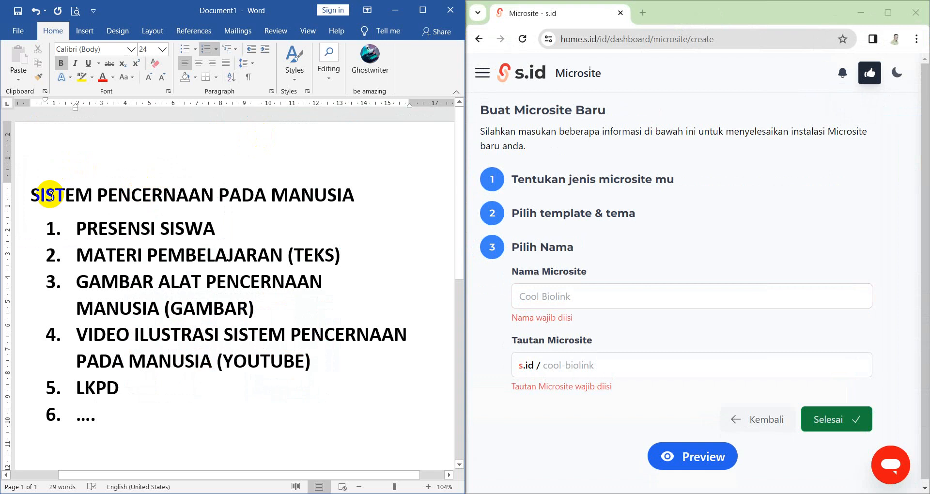
{"action": "left_click_drag", "start_coordinate": [29, 193], "coordinate": [293, 213]}
{"action": "key", "text": "ctrl+c"}
{"action": "left_click", "coordinate": [572, 295]}
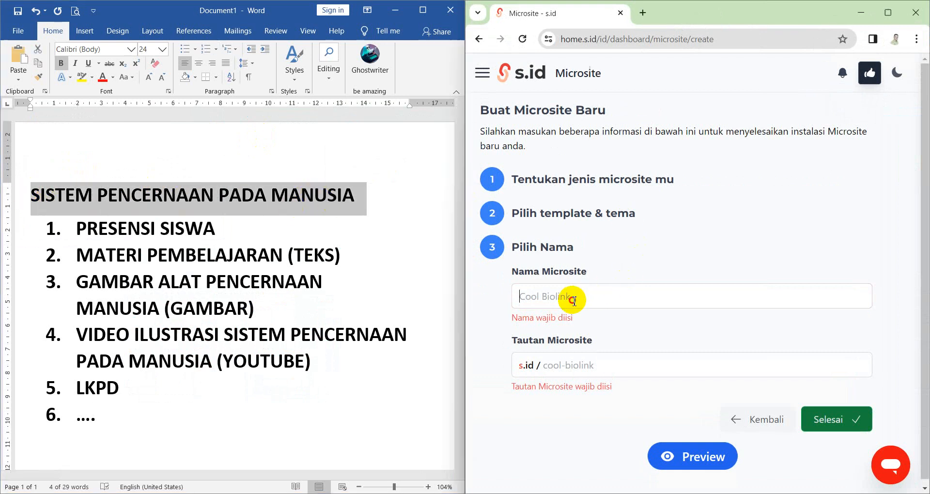
{"action": "key", "text": "ctrl+v"}
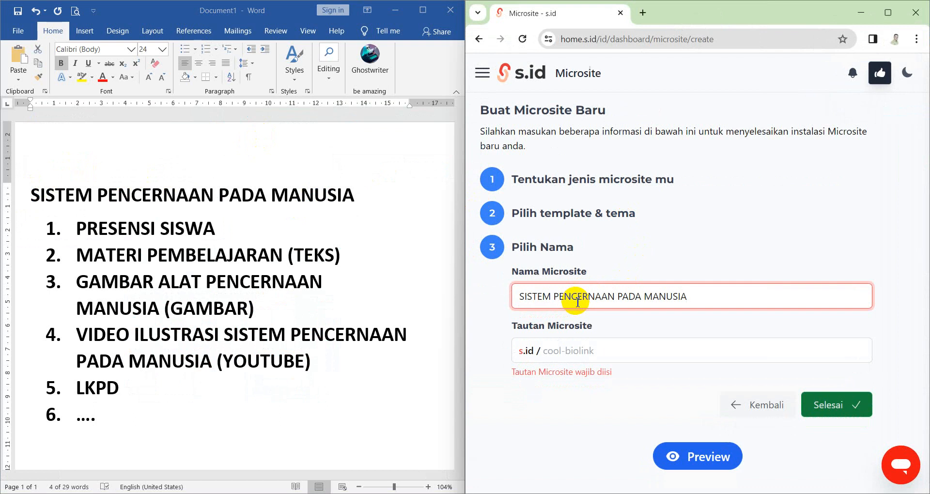
Step: Set the microsite link to s.id/materi-sistem-pencernaan and maximize the browser window
{"action": "left_click", "coordinate": [568, 351]}
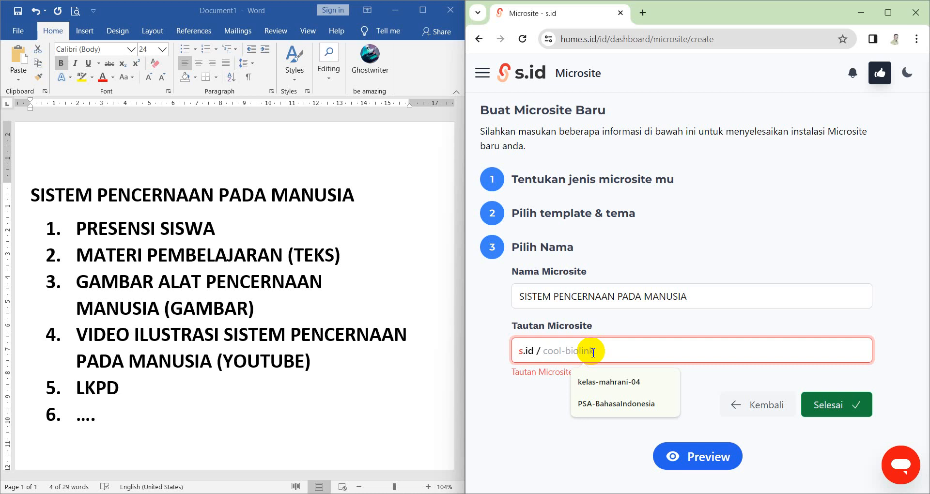
{"action": "type", "text": "materi-sistem-pencernaan"}
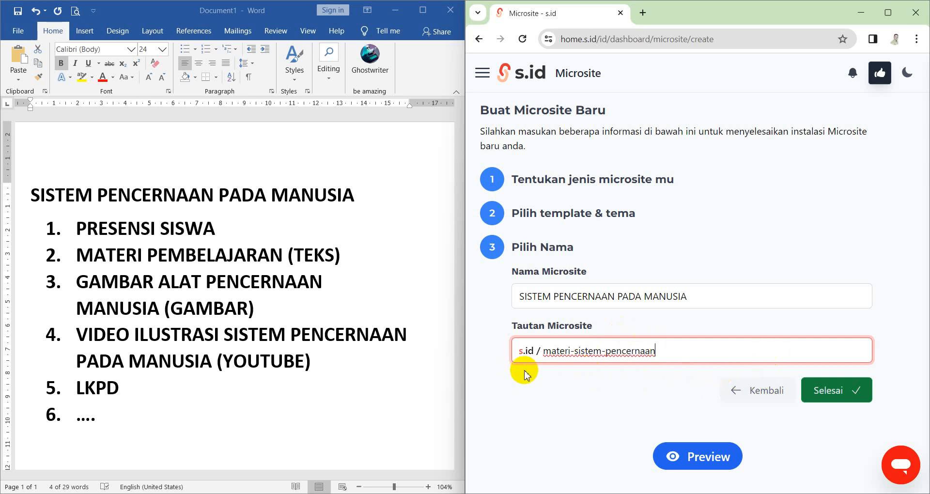
{"action": "left_click_drag", "start_coordinate": [546, 352], "coordinate": [652, 352]}
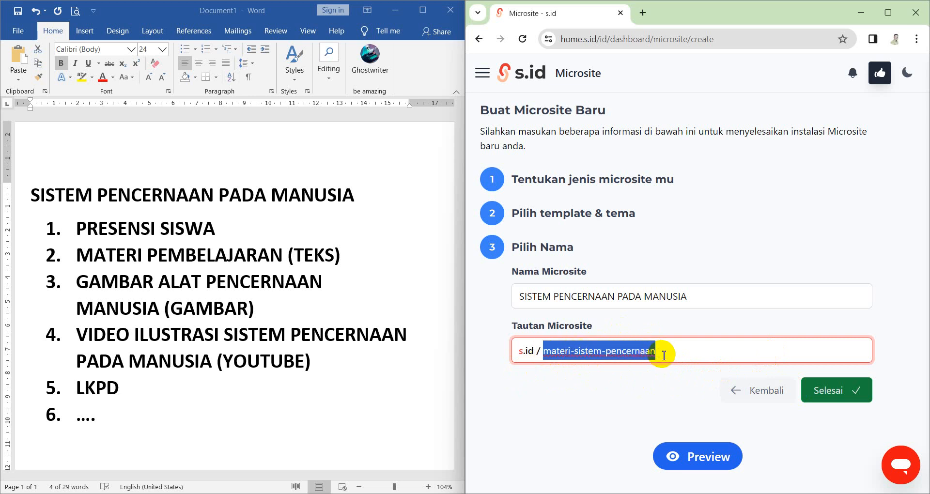
{"action": "left_click", "coordinate": [664, 355]}
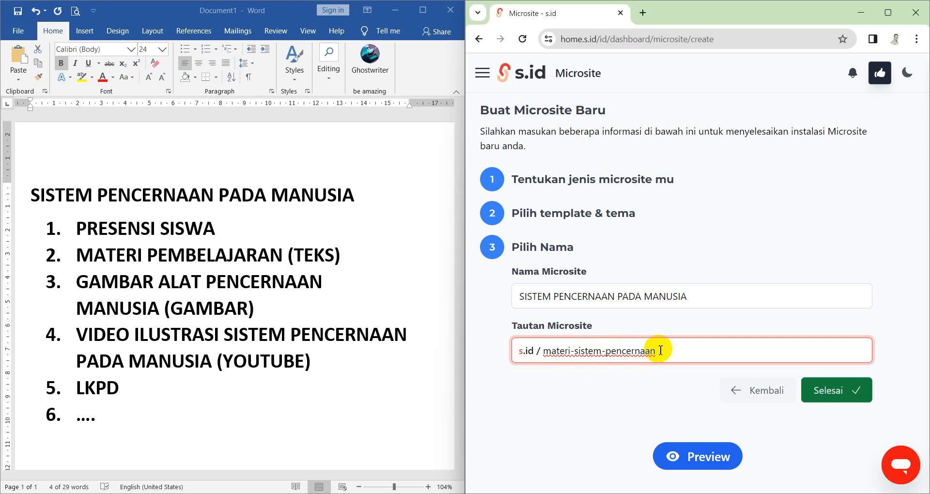
{"action": "left_click_drag", "start_coordinate": [661, 350], "coordinate": [551, 350]}
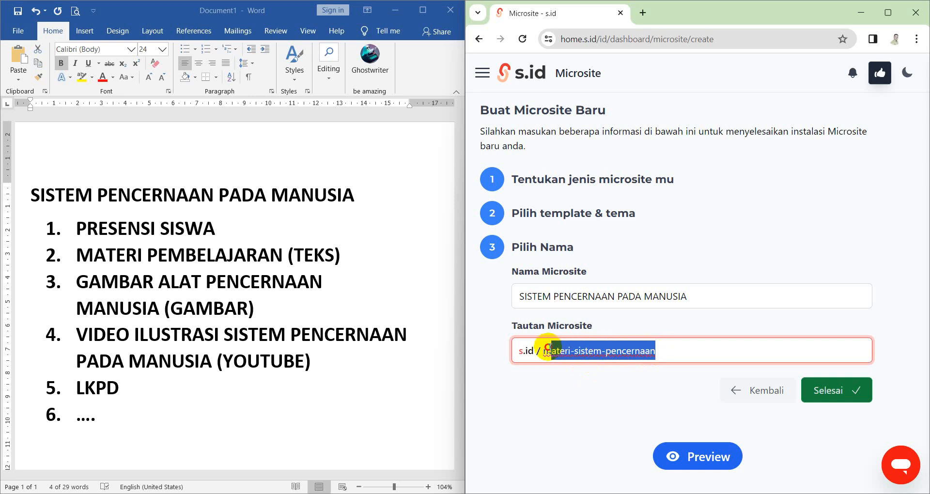
{"action": "left_click", "coordinate": [724, 349]}
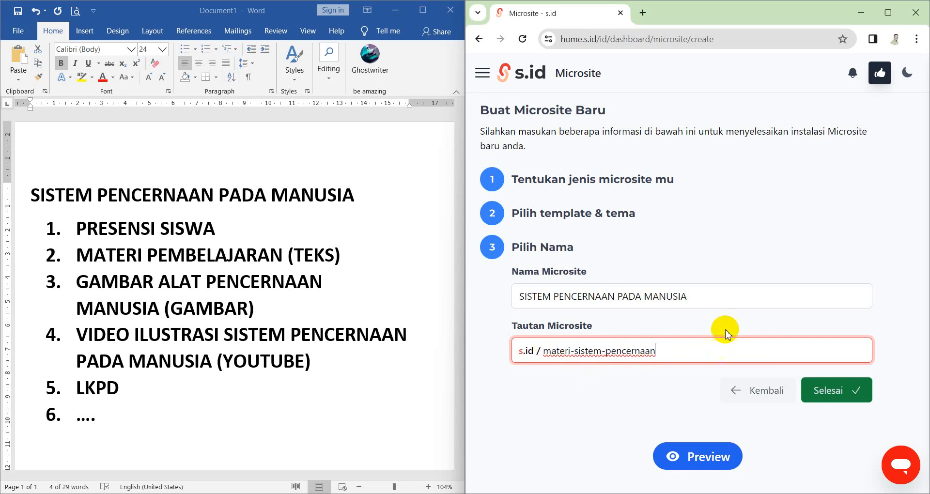
{"action": "left_click", "coordinate": [889, 13]}
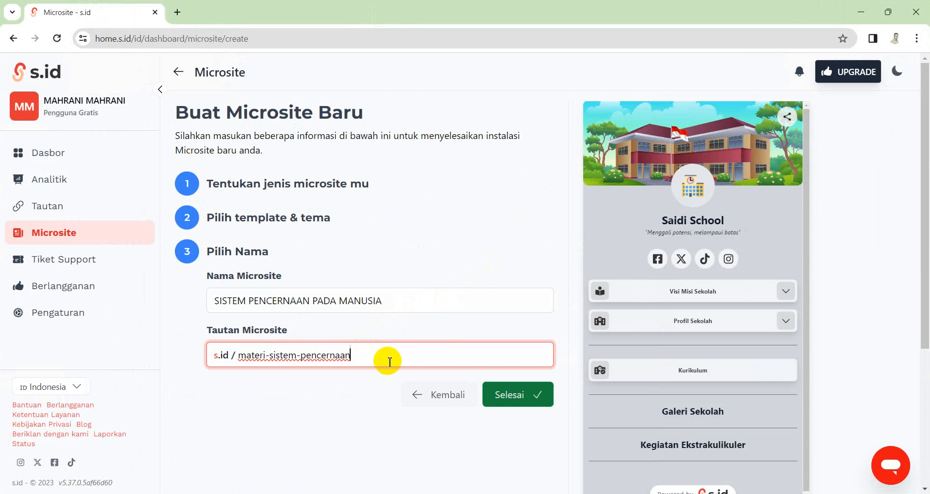
Step: Finish creating the microsite and collapse its Profile component in the editor
{"action": "left_click", "coordinate": [510, 395]}
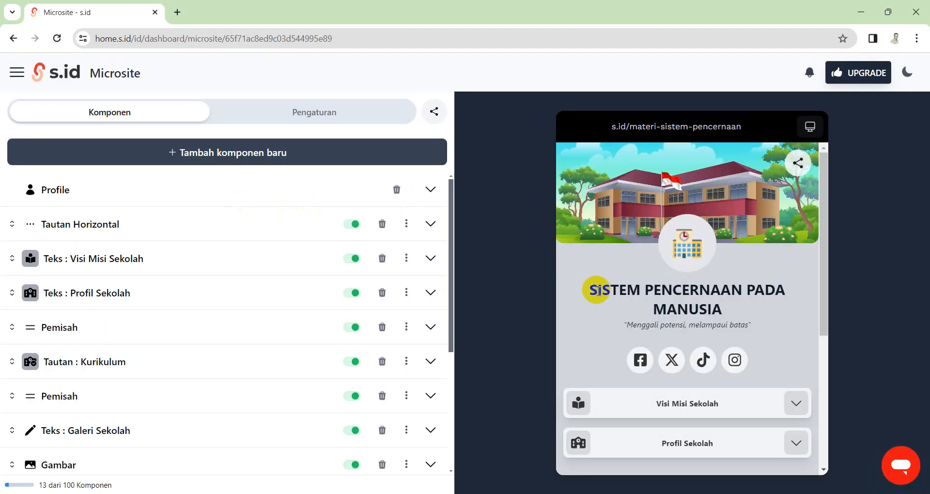
{"action": "left_click_drag", "start_coordinate": [590, 290], "coordinate": [740, 314]}
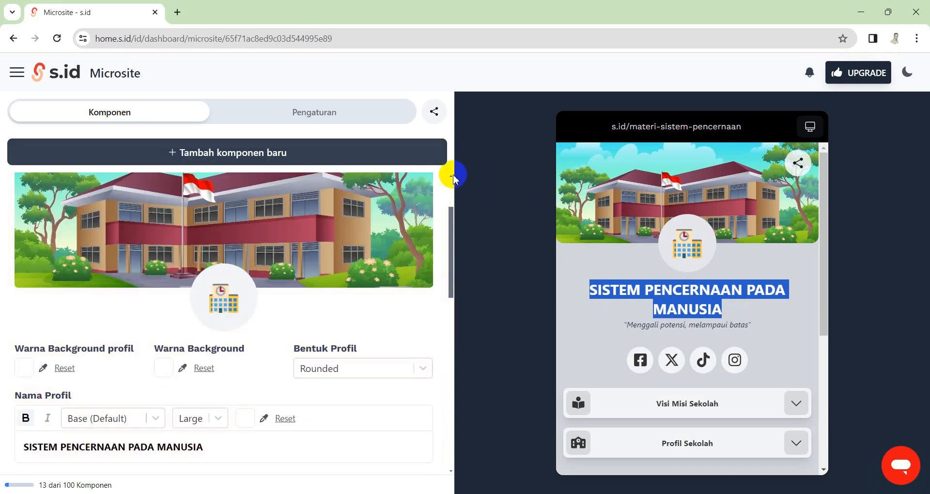
{"action": "scroll", "coordinate": [446, 176], "scroll_direction": "up", "scroll_amount": 1}
{"action": "left_click", "coordinate": [431, 191]}
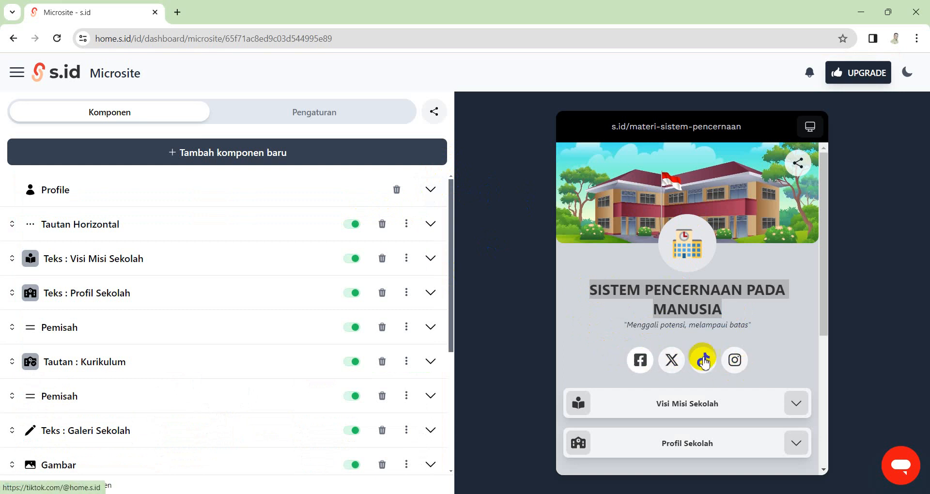
Step: Delete the Tautan Horizontal, Visi Misi Sekolah and Profil Sekolah components and the Pemisah directly below them
{"action": "left_click", "coordinate": [382, 224]}
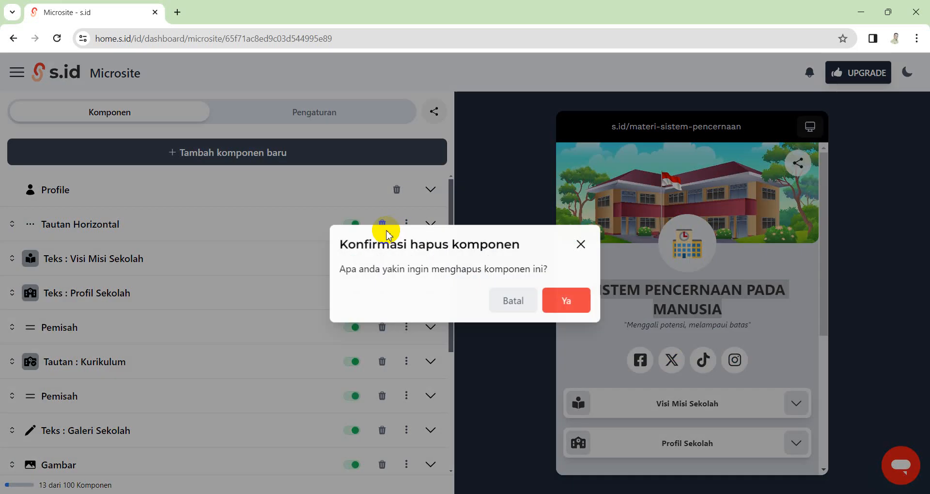
{"action": "left_click", "coordinate": [563, 299]}
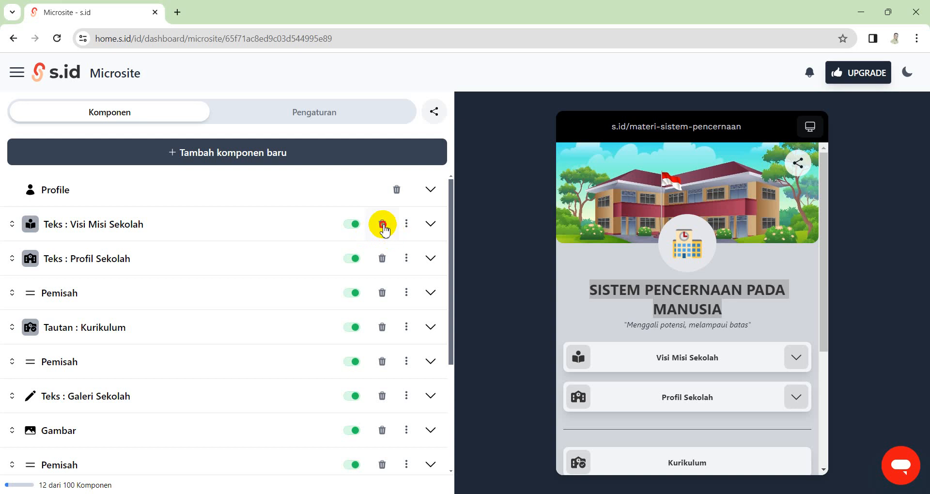
{"action": "left_click", "coordinate": [382, 225]}
{"action": "left_click", "coordinate": [562, 299]}
{"action": "left_click", "coordinate": [382, 225]}
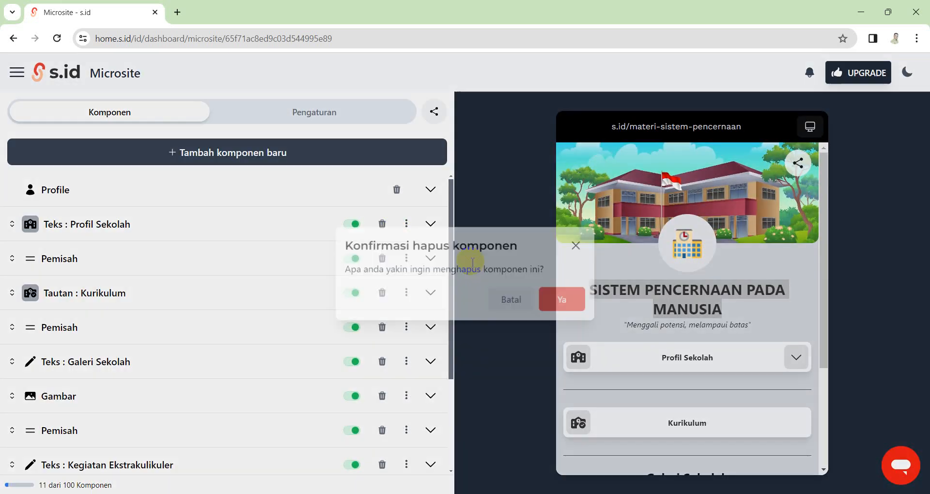
{"action": "left_click", "coordinate": [561, 299]}
{"action": "left_click", "coordinate": [382, 225]}
{"action": "left_click", "coordinate": [560, 300]}
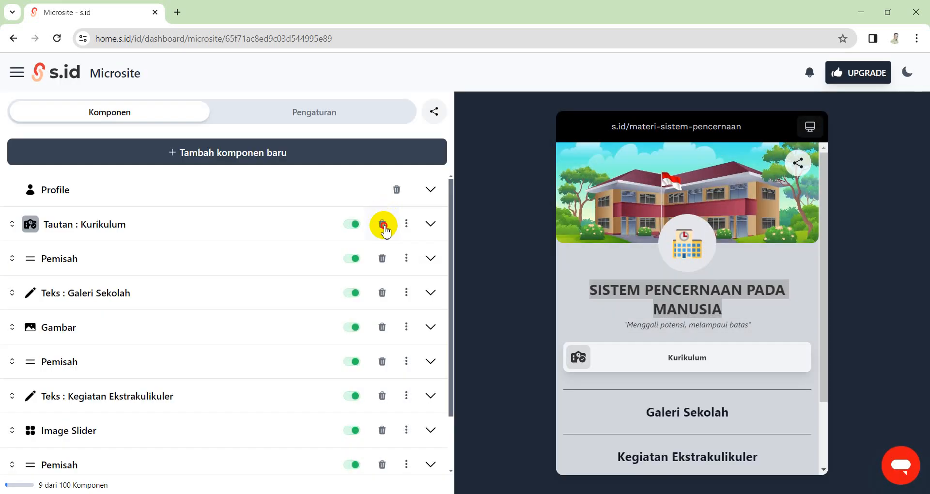
Step: Delete the Kurikulum link, the Pemisah below it, the Galeri Sekolah text and the Gambar component
{"action": "left_click", "coordinate": [382, 225]}
{"action": "left_click", "coordinate": [560, 299]}
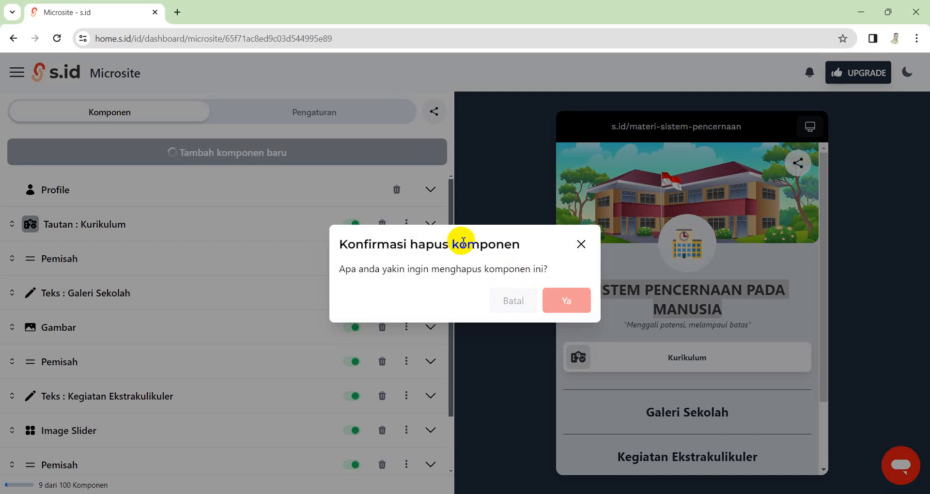
{"action": "left_click", "coordinate": [382, 225]}
{"action": "left_click", "coordinate": [570, 302]}
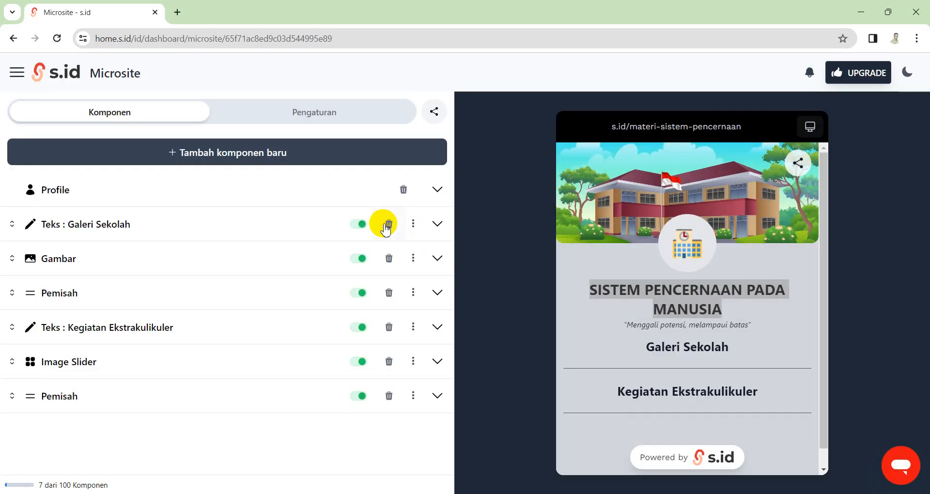
{"action": "left_click", "coordinate": [387, 224]}
{"action": "left_click", "coordinate": [561, 301]}
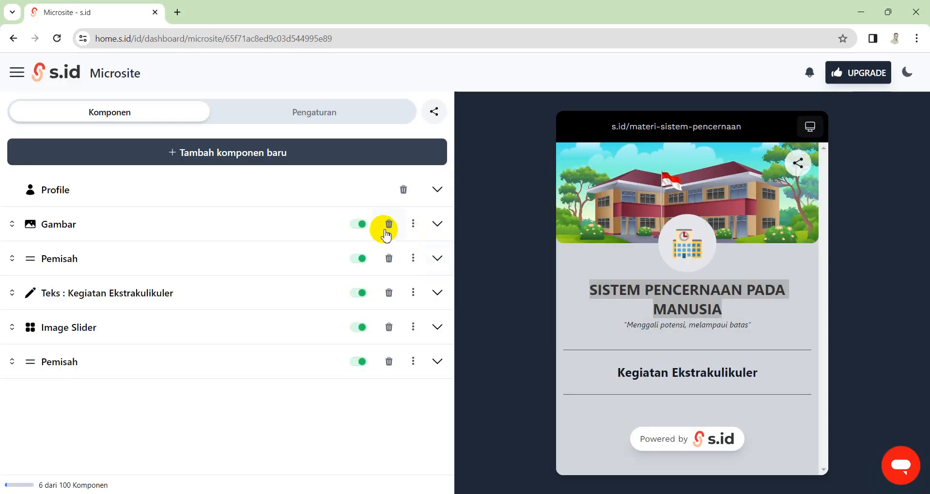
{"action": "left_click", "coordinate": [386, 232]}
{"action": "left_click", "coordinate": [543, 301]}
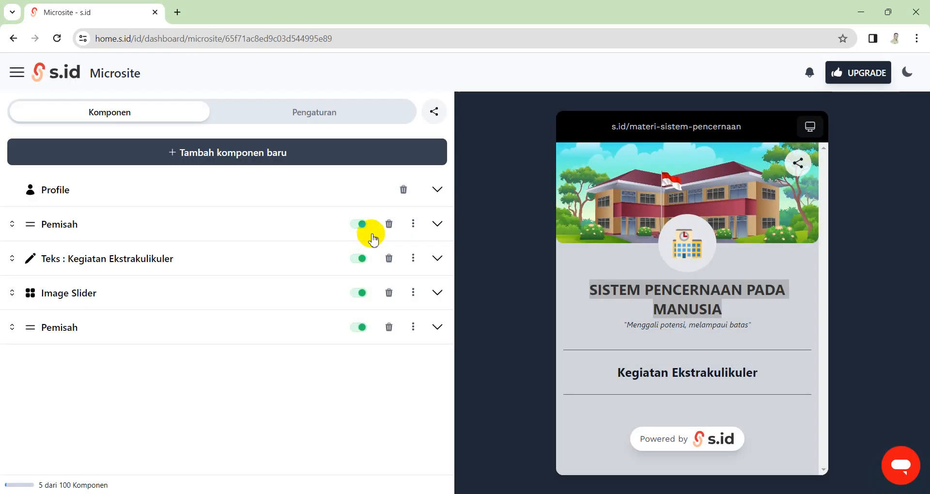
Step: Delete the remaining Pemisah, Kegiatan Ekstrakulikuler text and Image Slider components, leaving only Profile
{"action": "left_click", "coordinate": [390, 225]}
{"action": "left_click", "coordinate": [557, 303]}
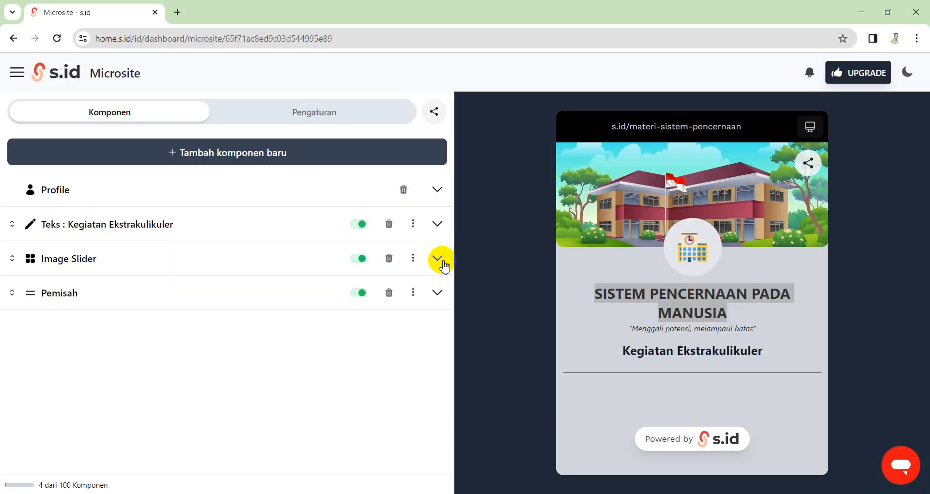
{"action": "left_click", "coordinate": [389, 225]}
{"action": "left_click", "coordinate": [548, 298]}
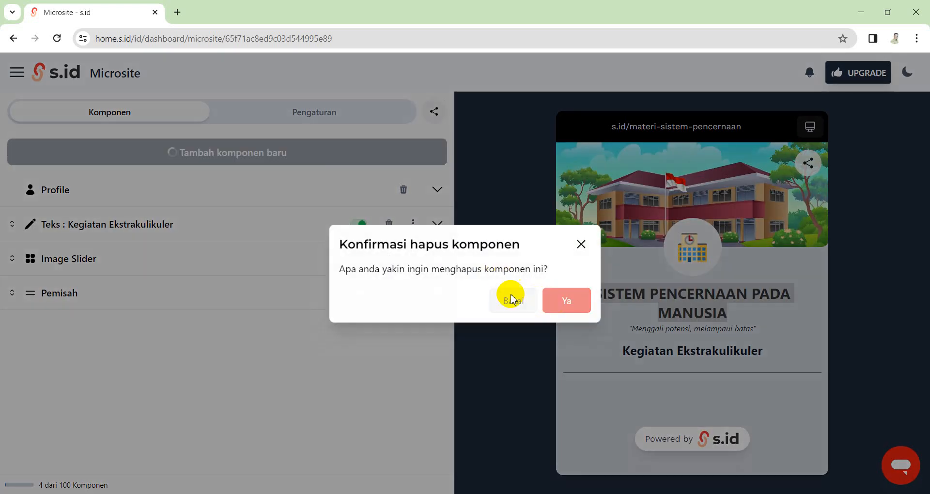
{"action": "left_click", "coordinate": [396, 231]}
{"action": "left_click", "coordinate": [560, 301]}
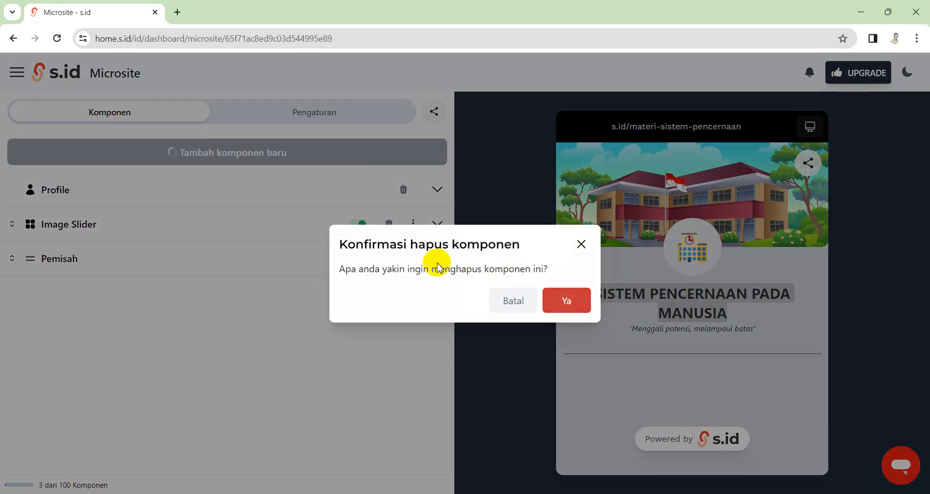
{"action": "left_click", "coordinate": [391, 227]}
{"action": "left_click", "coordinate": [564, 301]}
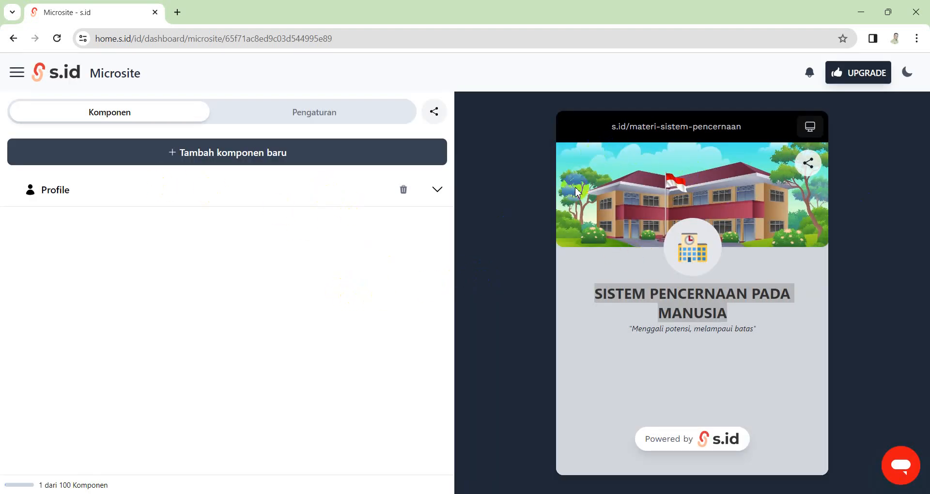
Step: Replace the Profile banner with the sky picture named images from Downloads, cropped to the sky and the field's upper edge
{"action": "left_click", "coordinate": [232, 189]}
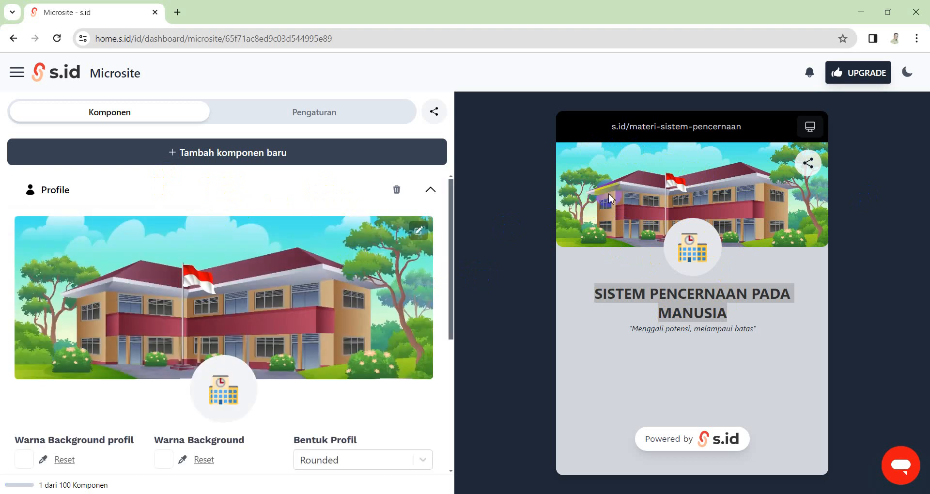
{"action": "left_click", "coordinate": [415, 238]}
{"action": "left_click", "coordinate": [403, 252]}
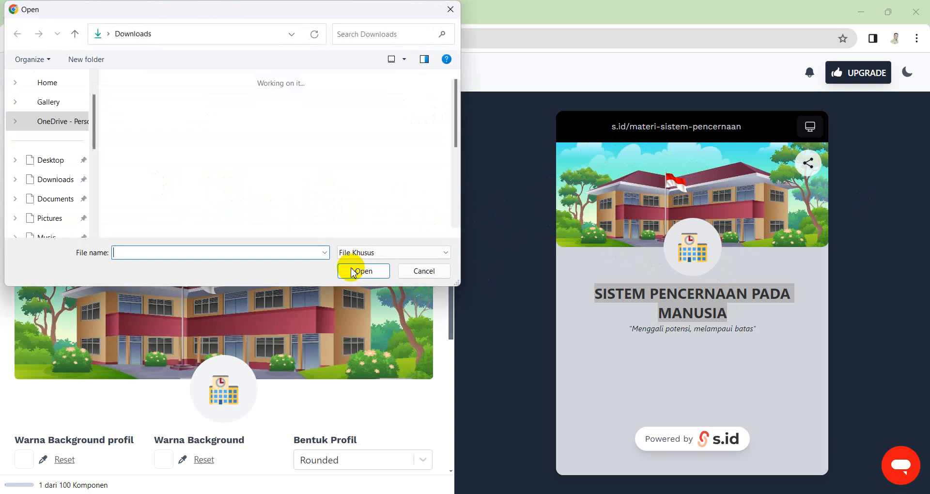
{"action": "scroll", "coordinate": [167, 160], "scroll_direction": "down", "scroll_amount": 3}
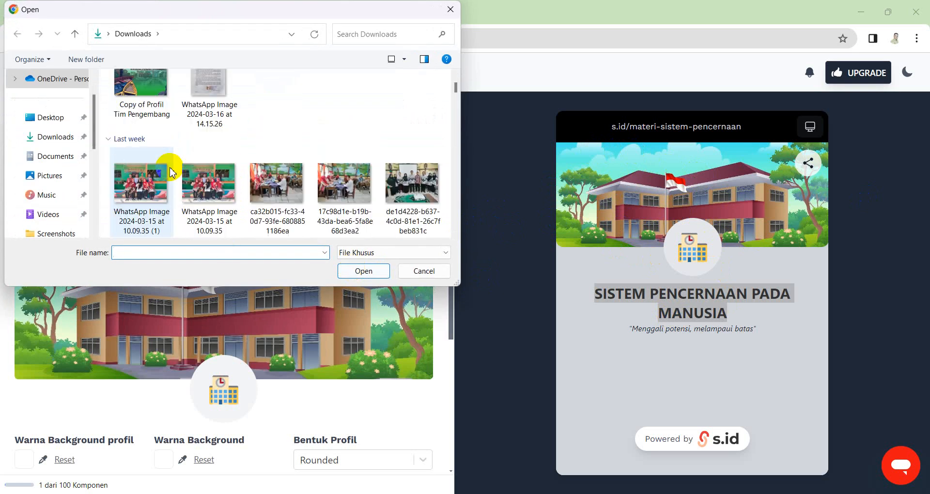
{"action": "scroll", "coordinate": [321, 185], "scroll_direction": "down", "scroll_amount": 5}
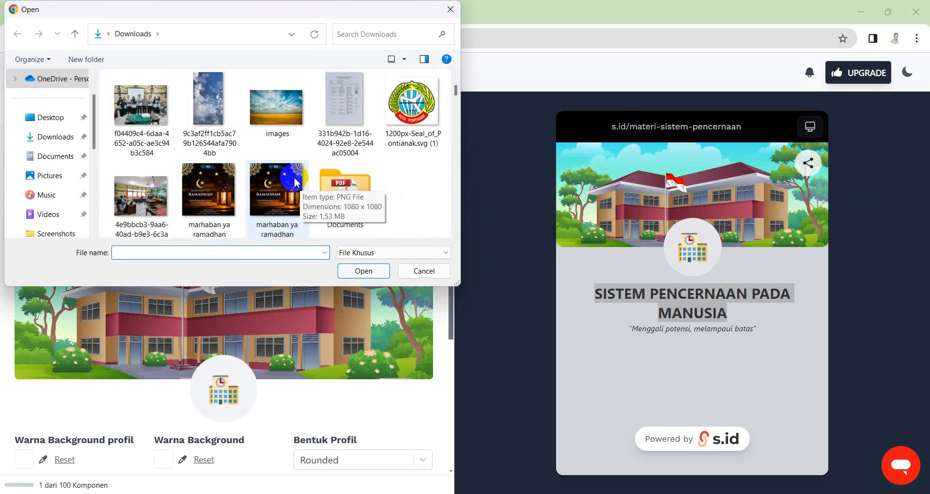
{"action": "left_click", "coordinate": [287, 111]}
{"action": "left_click", "coordinate": [356, 271]}
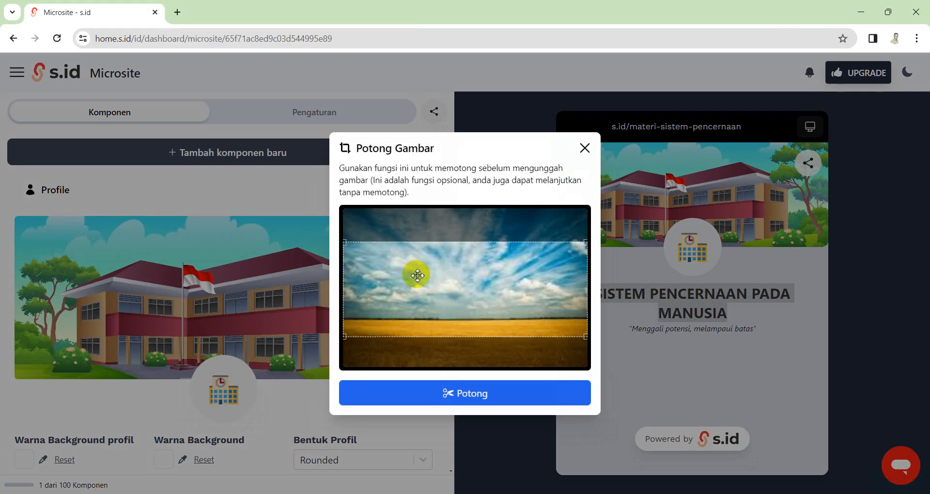
{"action": "mouse_move", "coordinate": [415, 271]}
{"action": "left_mouse_down"}
{"action": "mouse_move", "coordinate": [421, 282]}
{"action": "mouse_move", "coordinate": [424, 263]}
{"action": "mouse_move", "coordinate": [427, 282]}
{"action": "left_mouse_up"}
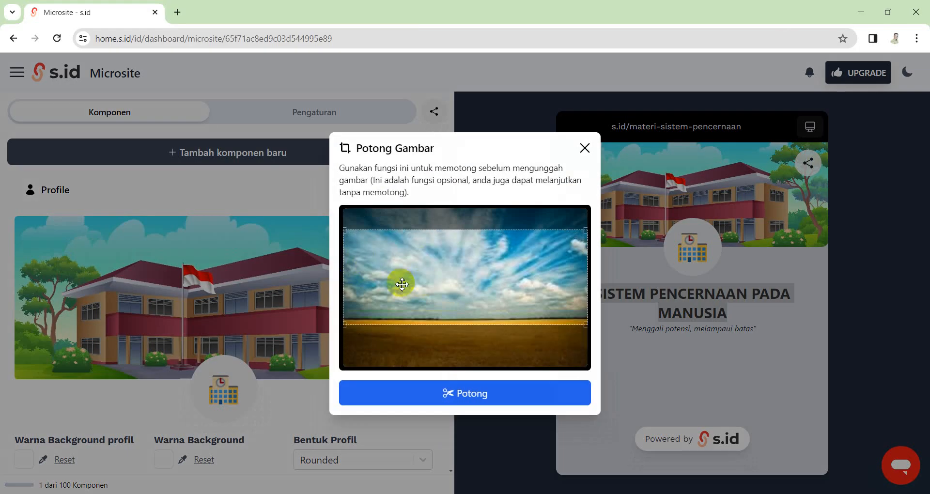
{"action": "left_click", "coordinate": [487, 399]}
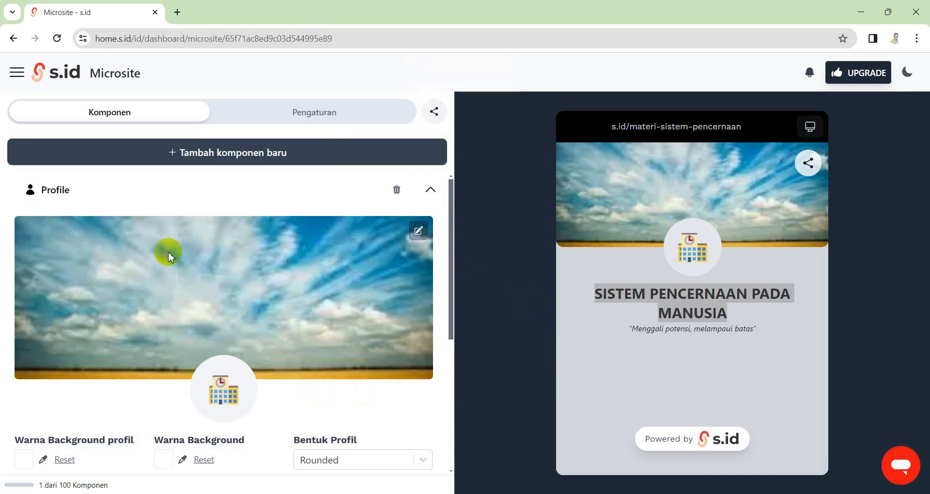
Step: Upload 1200px-Seal_of_Pontianak.svg (1) from Downloads as the replacement for the school icon in the Profile component
{"action": "scroll", "coordinate": [191, 270], "scroll_direction": "down", "scroll_amount": 5}
{"action": "scroll", "coordinate": [224, 263], "scroll_direction": "up", "scroll_amount": 2}
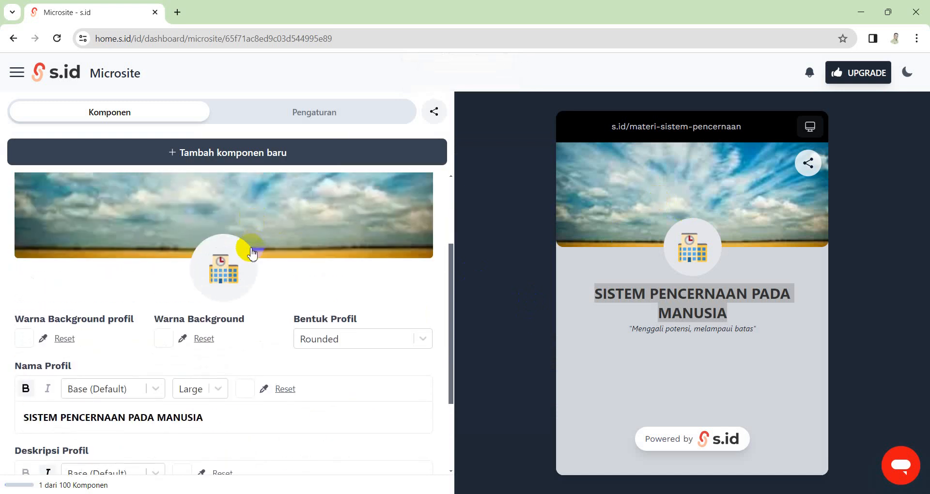
{"action": "mouse_move", "coordinate": [233, 274]}
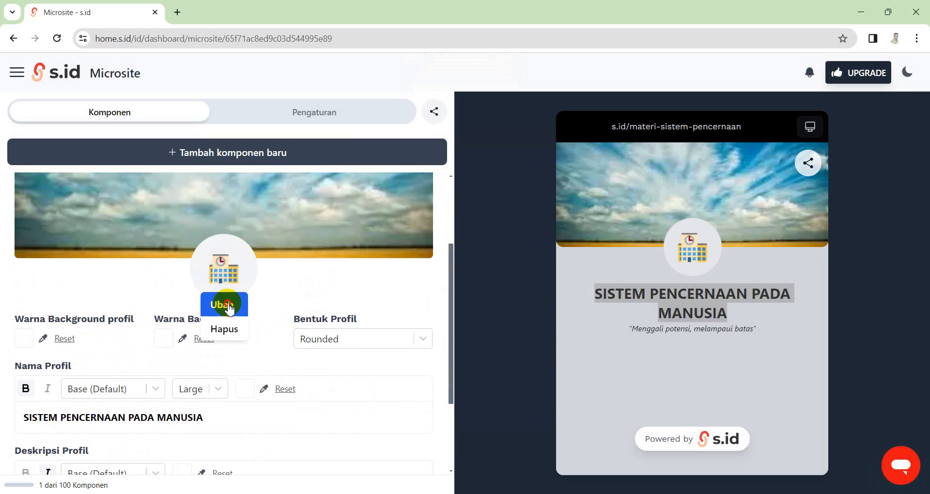
{"action": "left_click", "coordinate": [222, 304]}
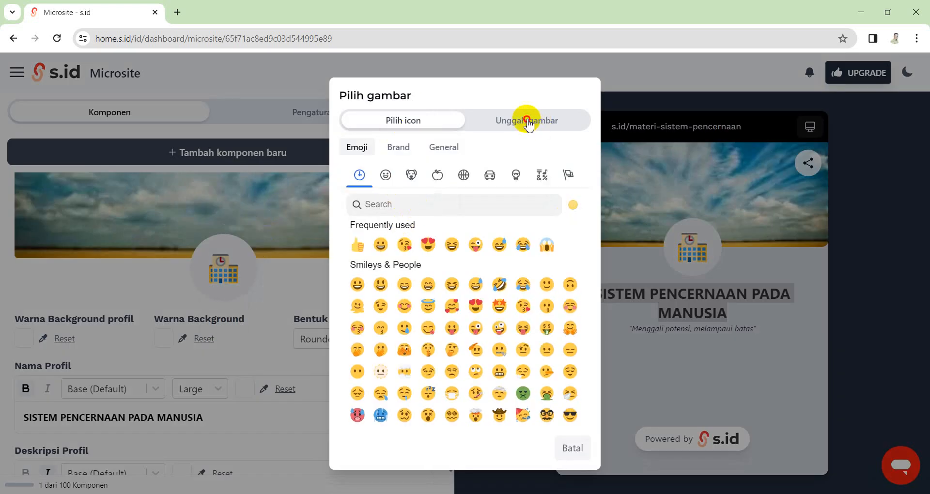
{"action": "left_click", "coordinate": [526, 119]}
{"action": "left_click", "coordinate": [469, 281]}
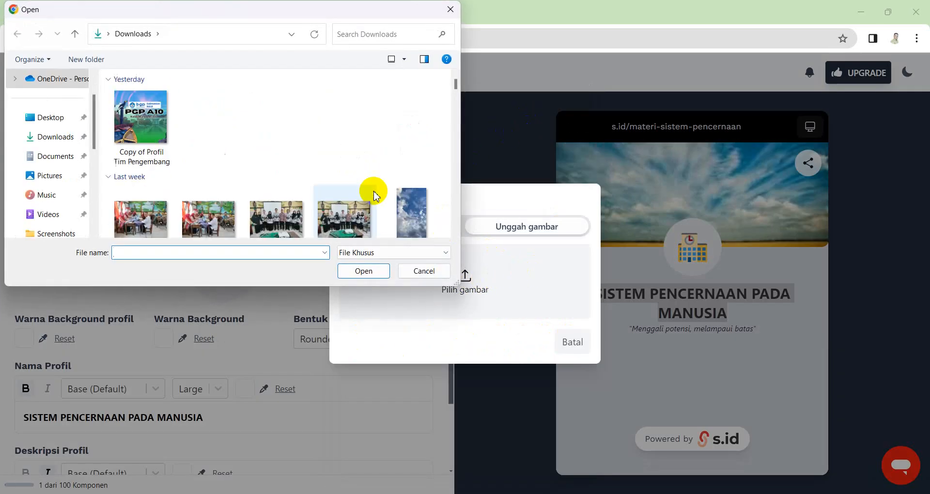
{"action": "scroll", "coordinate": [306, 172], "scroll_direction": "down", "scroll_amount": 3}
{"action": "left_click", "coordinate": [411, 184]}
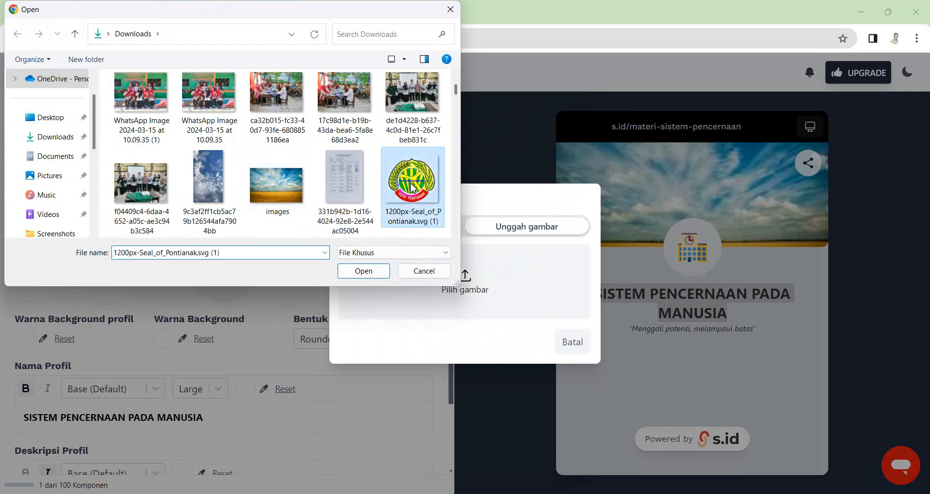
{"action": "left_click", "coordinate": [363, 270]}
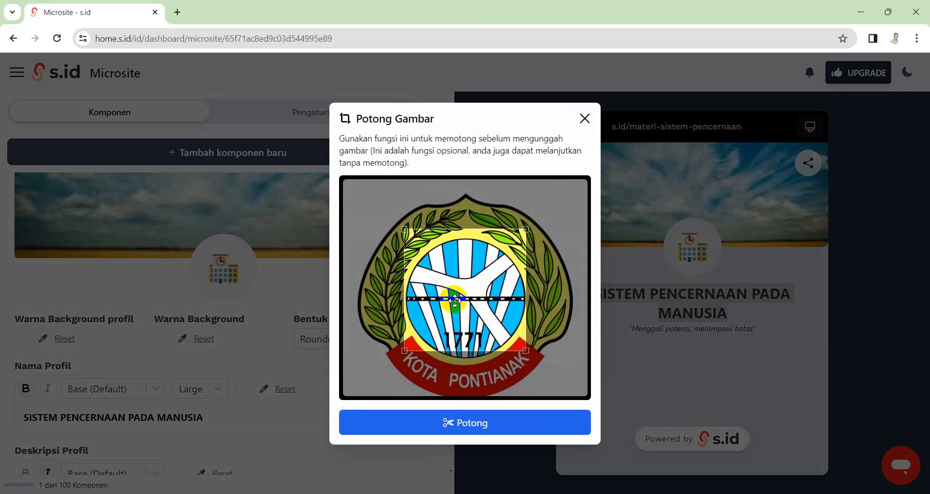
Step: Enlarge the crop frame to enclose the whole Kota Pontianak seal and apply the crop
{"action": "left_click", "coordinate": [410, 231]}
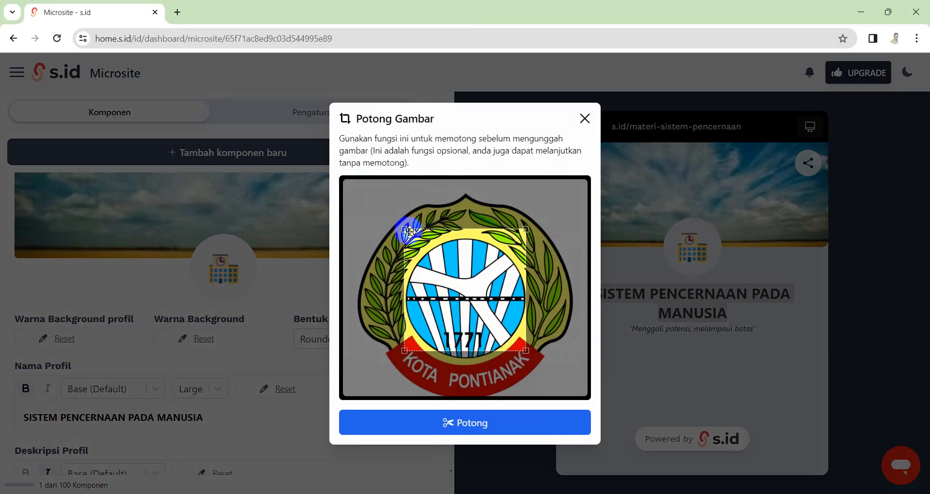
{"action": "left_click_drag", "start_coordinate": [406, 231], "coordinate": [354, 180]}
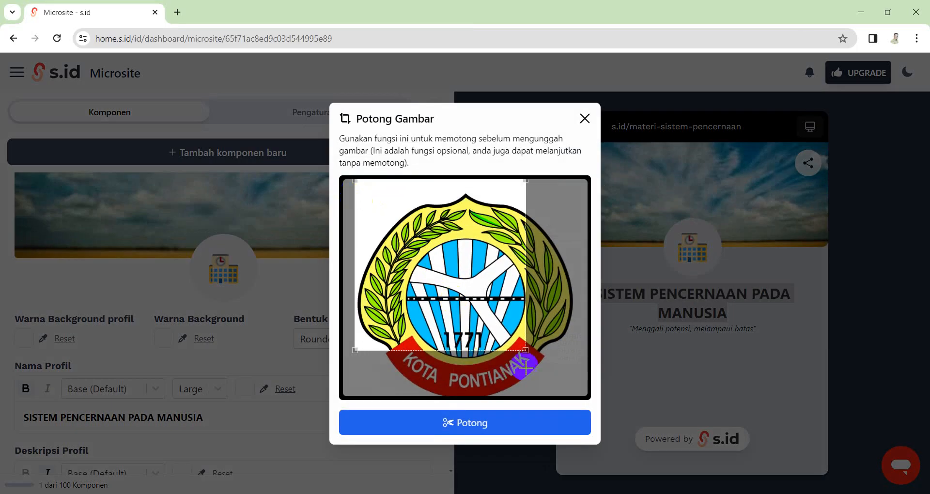
{"action": "left_click_drag", "start_coordinate": [524, 351], "coordinate": [571, 387]}
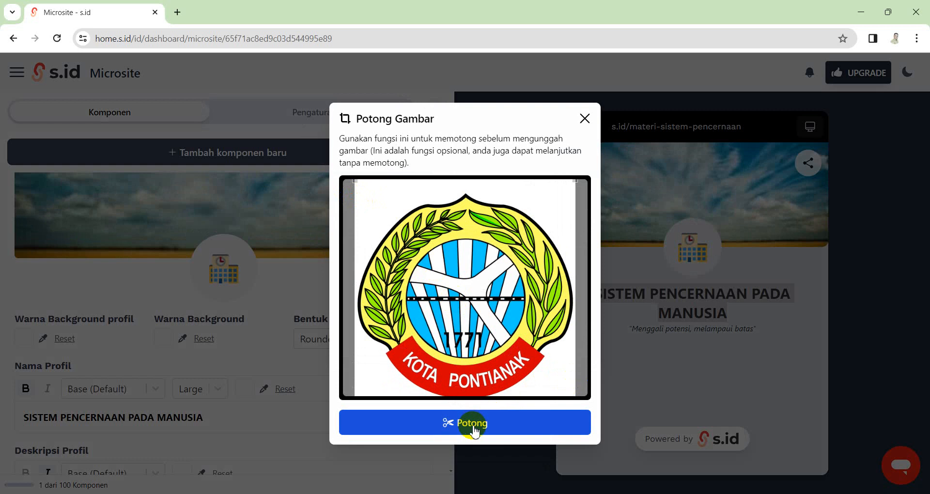
{"action": "left_click", "coordinate": [472, 430]}
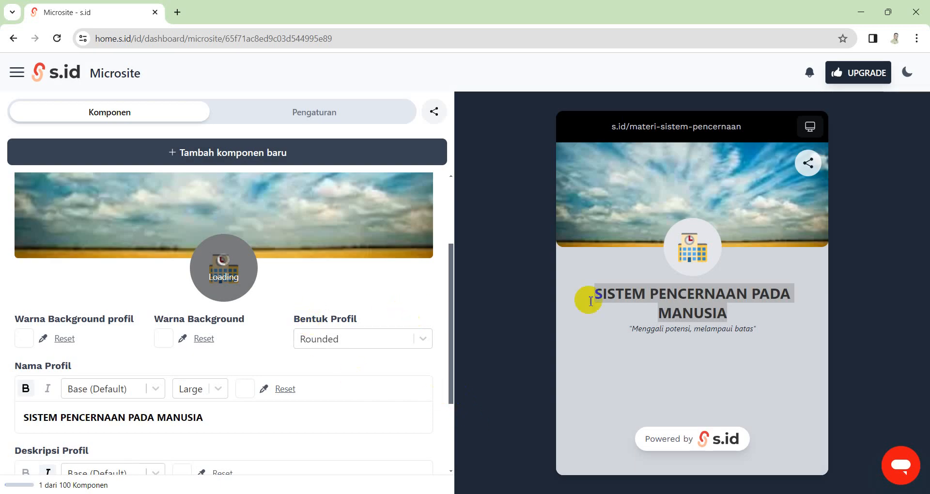
Step: Clear the motto text from the Profile component's Deskripsi Profil, leaving the description empty
{"action": "scroll", "coordinate": [174, 452], "scroll_direction": "down", "scroll_amount": 3}
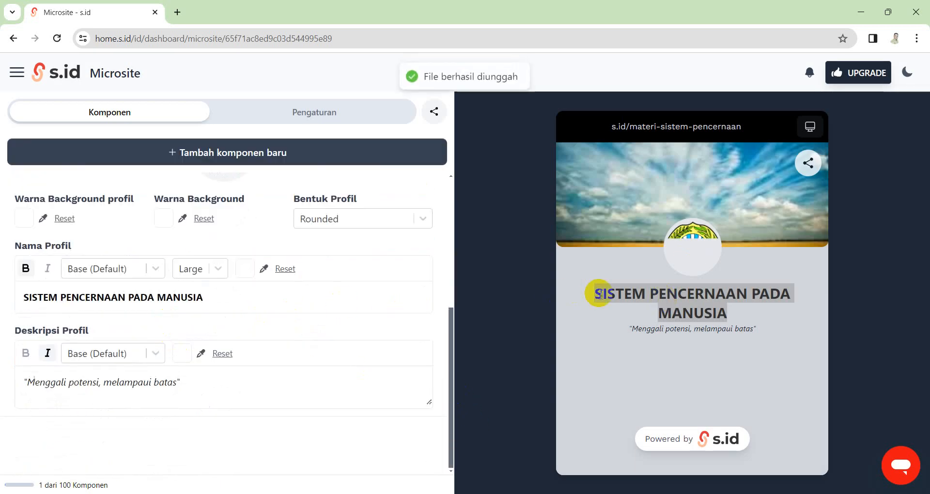
{"action": "left_click", "coordinate": [187, 303]}
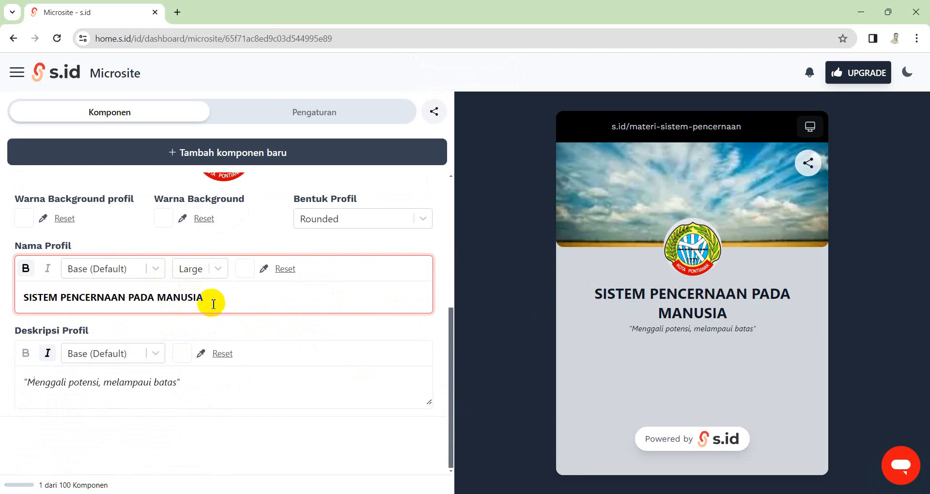
{"action": "left_click_drag", "start_coordinate": [171, 390], "coordinate": [16, 382]}
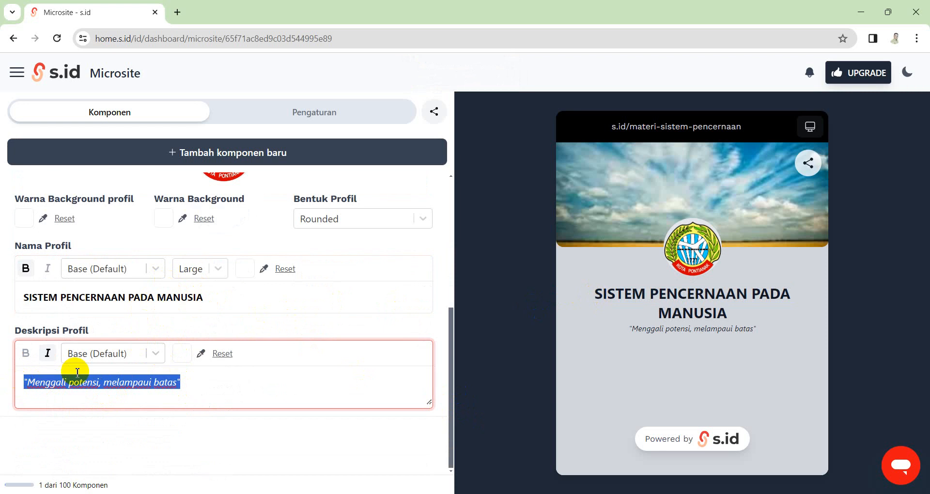
{"action": "key", "text": "BackSpace"}
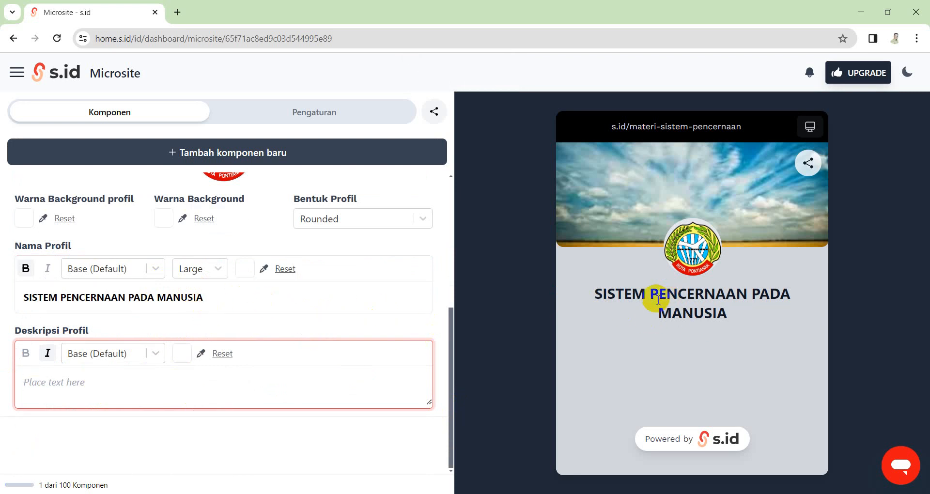
Step: Set the Nama Profil text size to Normal and sample white as its text colour
{"action": "left_click", "coordinate": [193, 269]}
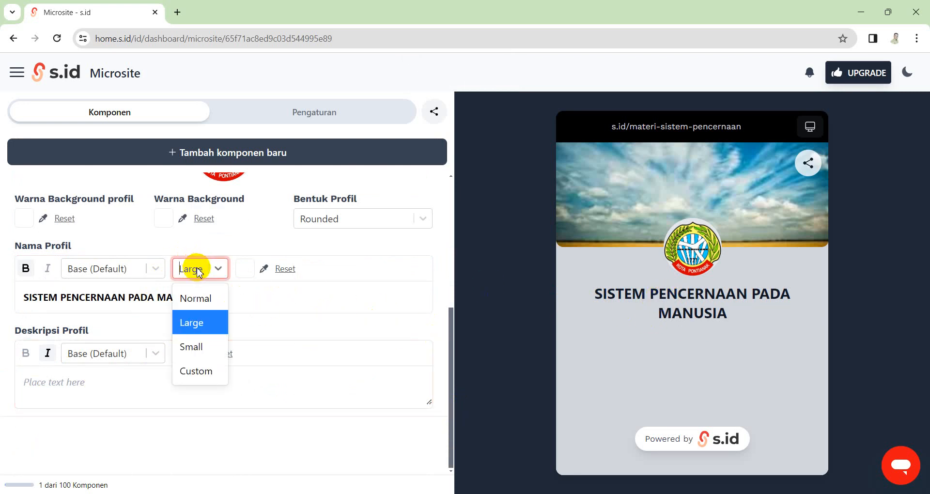
{"action": "left_click", "coordinate": [190, 299]}
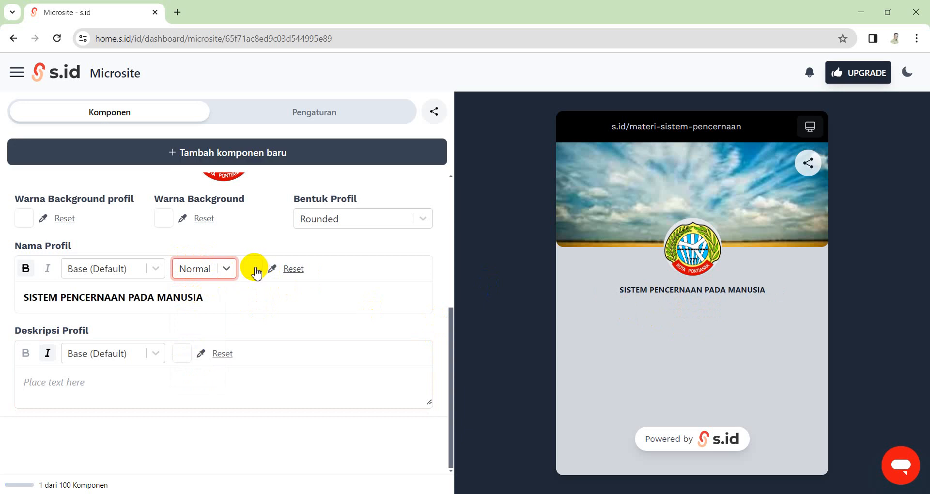
{"action": "left_click", "coordinate": [271, 269]}
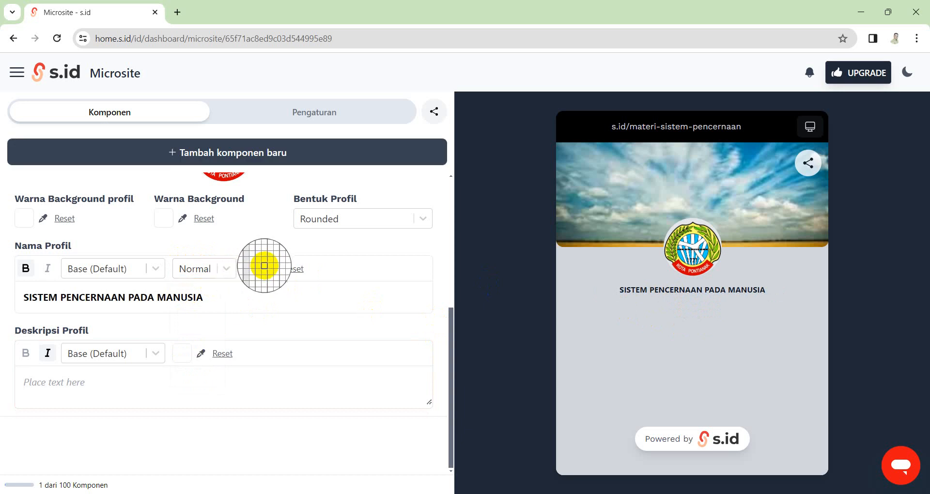
{"action": "left_click", "coordinate": [252, 268]}
Step: Give the Nama Profil text a Custom size of 26
{"action": "left_click", "coordinate": [226, 269]}
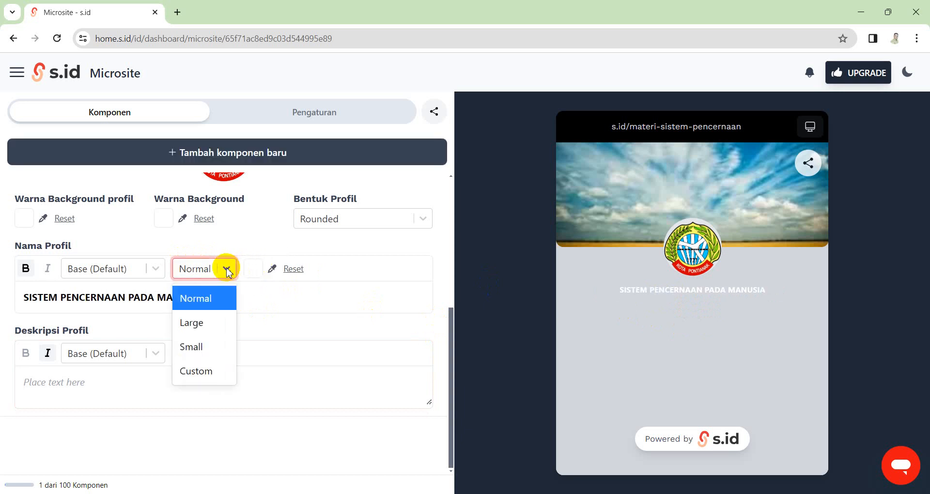
{"action": "left_click", "coordinate": [194, 371]}
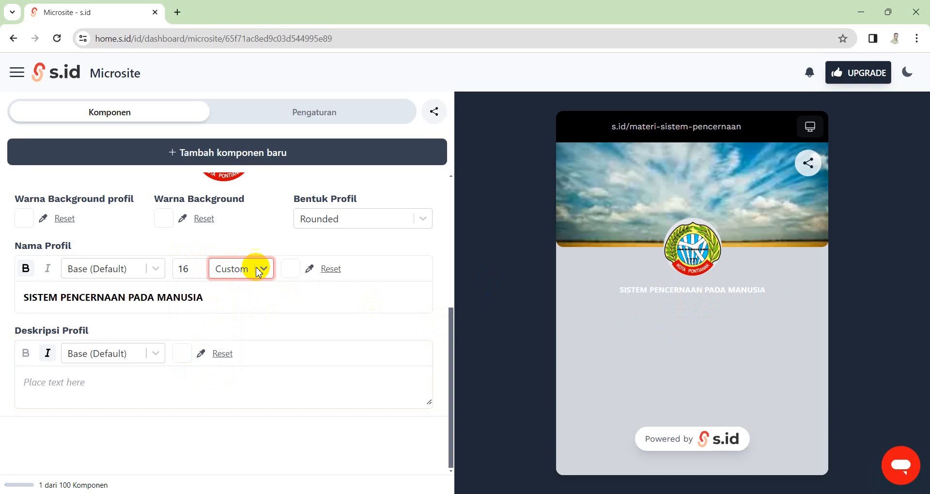
{"action": "left_click", "coordinate": [204, 267]}
{"action": "left_click", "coordinate": [203, 267]}
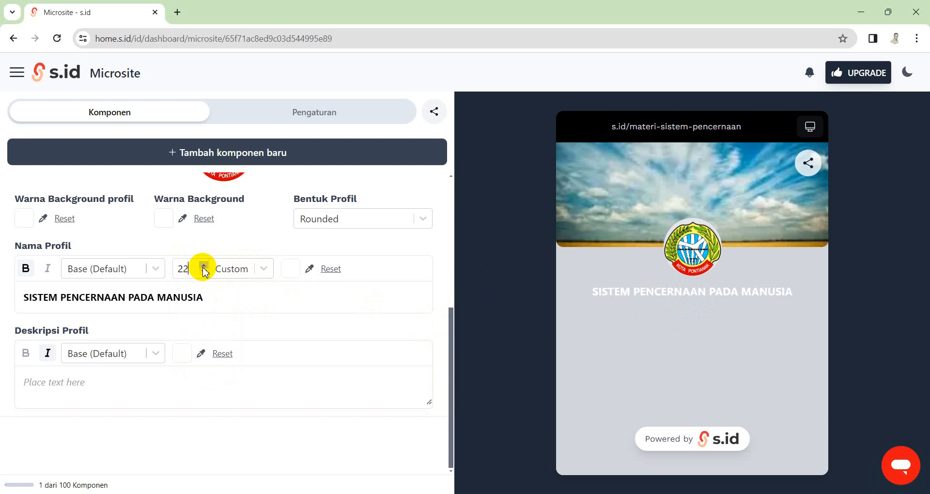
{"action": "double_click", "coordinate": [204, 267]}
{"action": "double_click", "coordinate": [204, 267]}
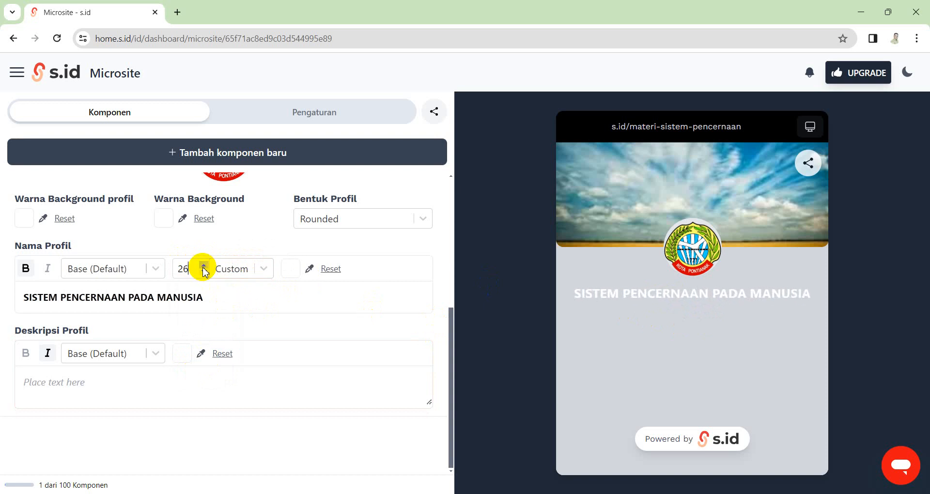
Step: Set the Nama Profil font to Roboto Mono and its colour to red FF0606, and collapse the Profile component
{"action": "left_click", "coordinate": [290, 268]}
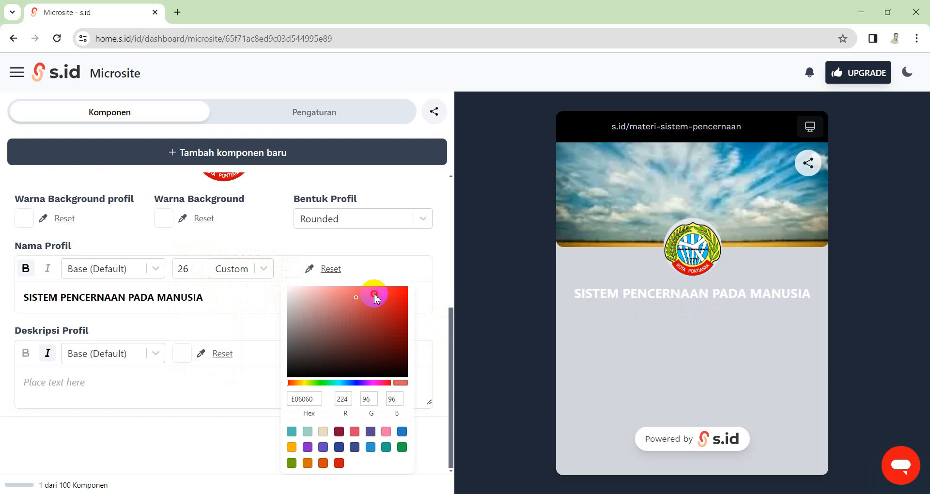
{"action": "mouse_move", "coordinate": [376, 297]}
{"action": "left_mouse_down"}
{"action": "mouse_move", "coordinate": [406, 293]}
{"action": "mouse_move", "coordinate": [332, 297]}
{"action": "mouse_move", "coordinate": [144, 264]}
{"action": "mouse_move", "coordinate": [145, 291]}
{"action": "left_mouse_up"}
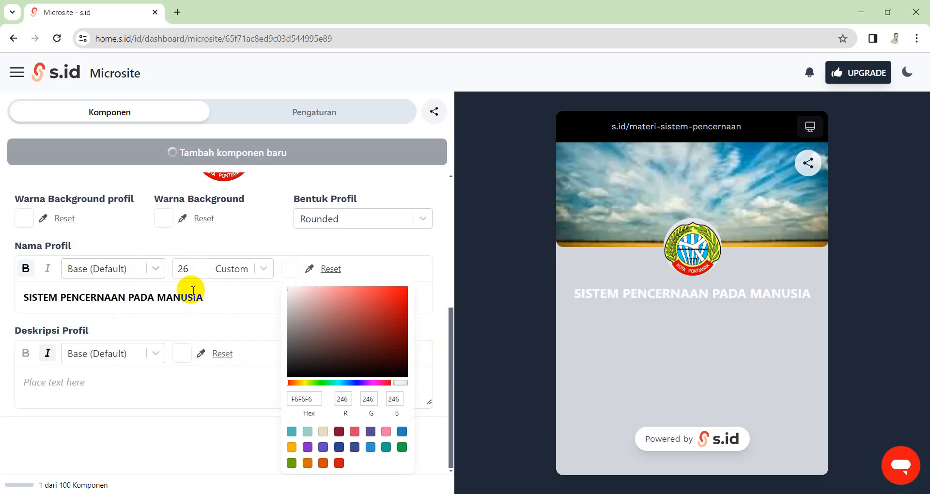
{"action": "left_click", "coordinate": [154, 268]}
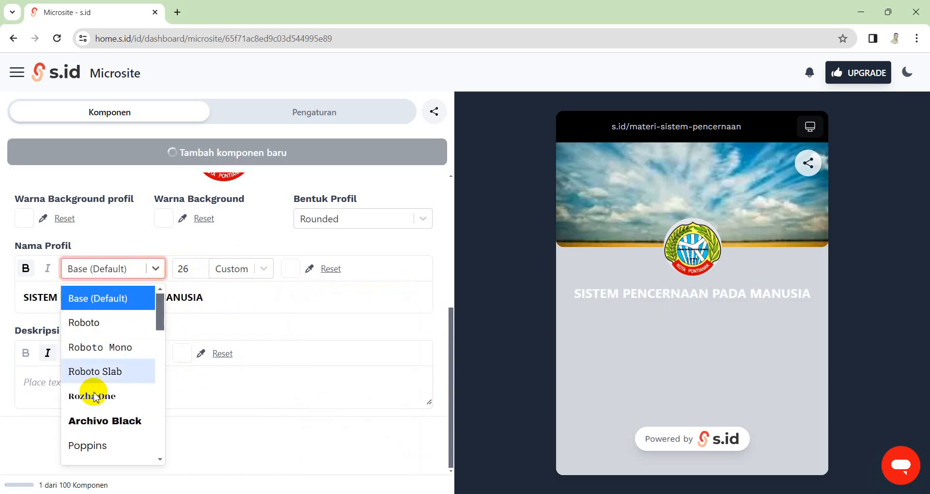
{"action": "left_click", "coordinate": [89, 348]}
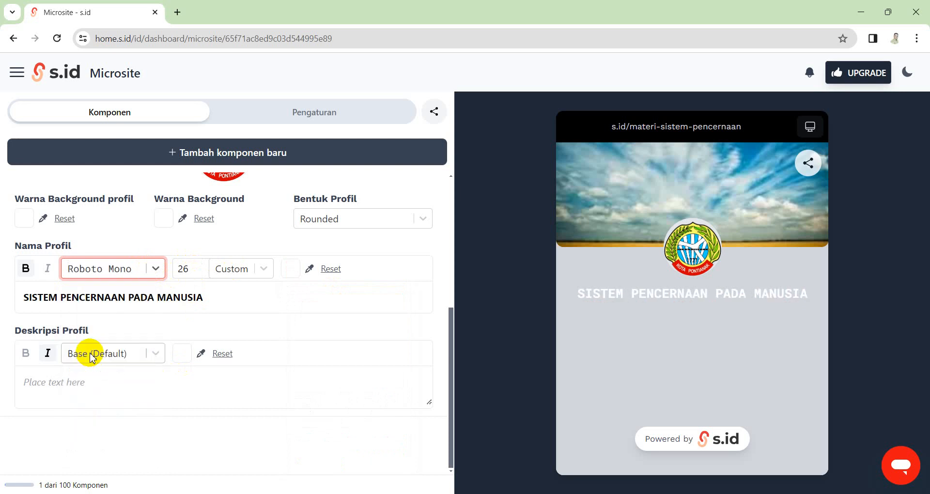
{"action": "left_click", "coordinate": [290, 269]}
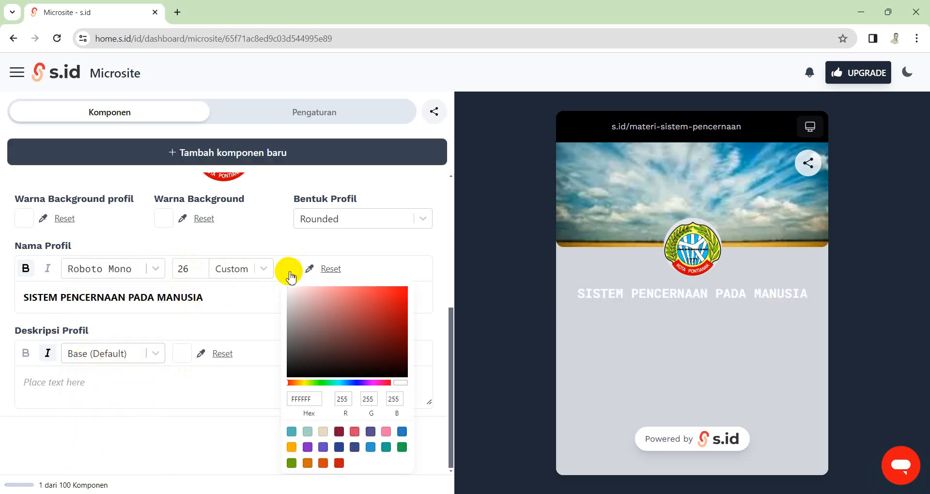
{"action": "left_click_drag", "start_coordinate": [364, 303], "coordinate": [406, 282]}
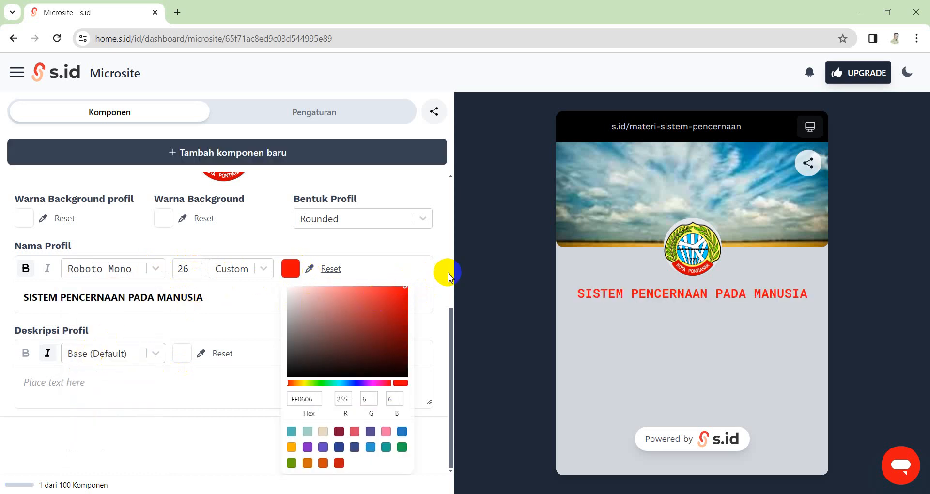
{"action": "left_click", "coordinate": [434, 285]}
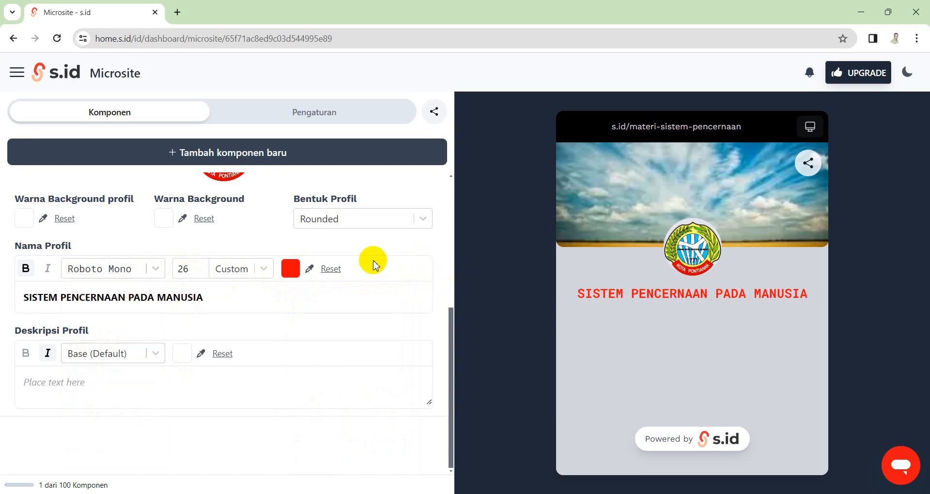
{"action": "scroll", "coordinate": [358, 226], "scroll_direction": "up", "scroll_amount": 5}
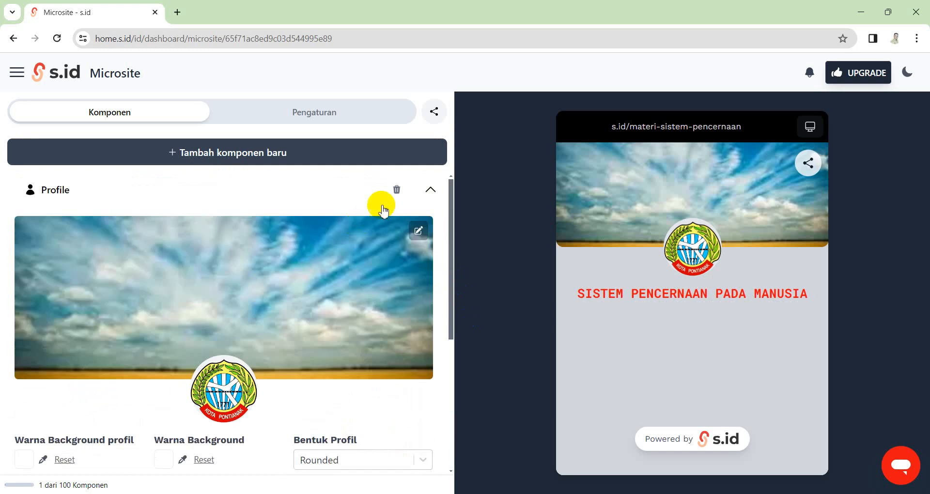
{"action": "left_click", "coordinate": [431, 188]}
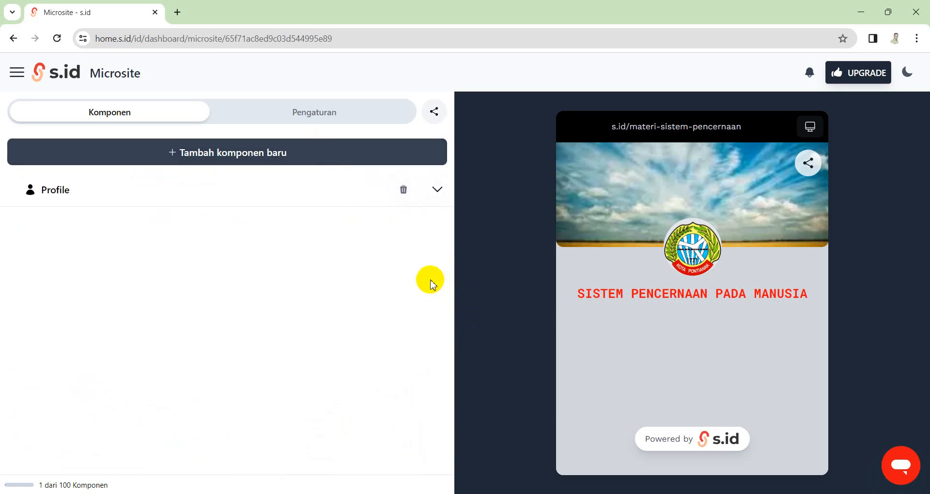
Step: Switch to the Word outline, check the first list item under the SISTEM PENCERNAAN PADA MANUSIA heading, and return to the microsite editor
{"action": "key", "text": "alt+Tab"}
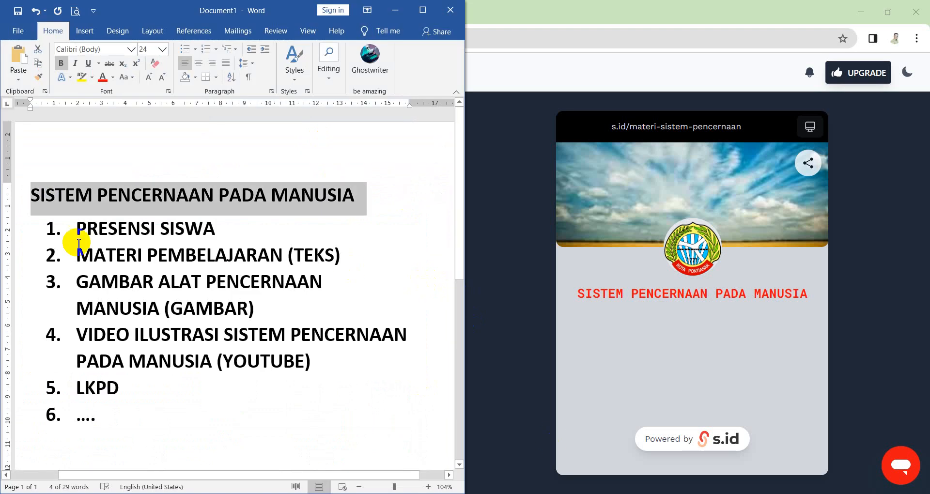
{"action": "left_click_drag", "start_coordinate": [77, 225], "coordinate": [227, 227]}
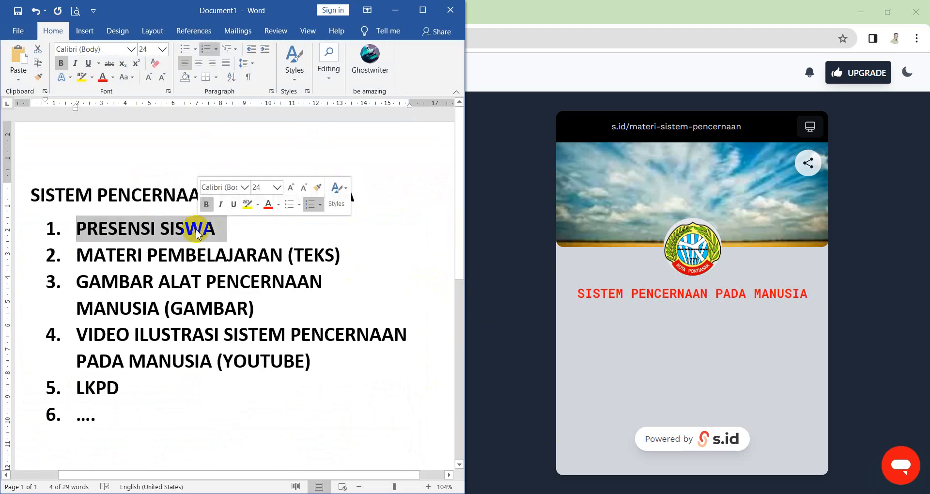
{"action": "left_click", "coordinate": [261, 234]}
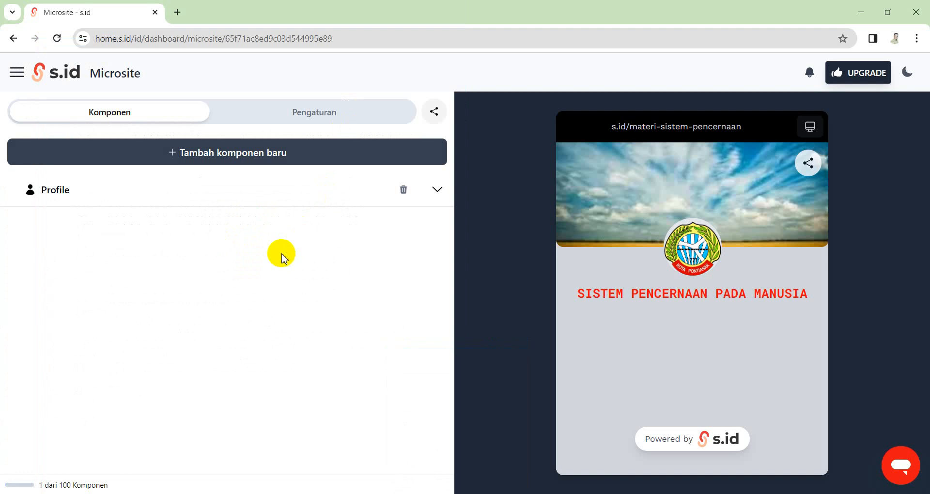
Step: Add a Tautan component below the profile and replace its Hello text with Presensi Siswa
{"action": "left_click", "coordinate": [120, 153]}
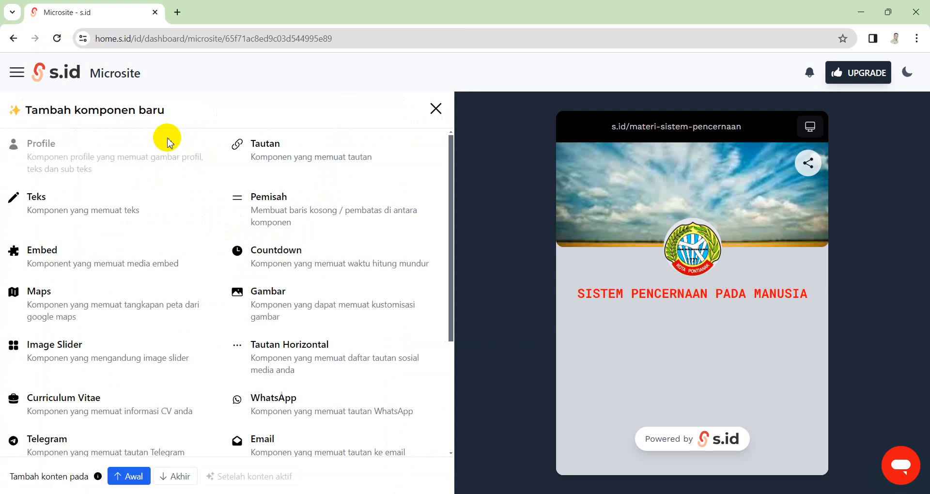
{"action": "left_click", "coordinate": [273, 154]}
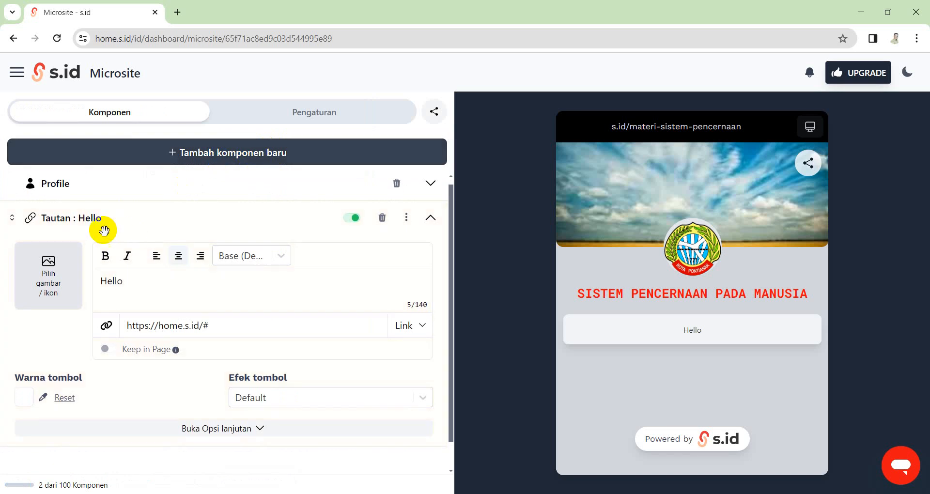
{"action": "left_click", "coordinate": [130, 280]}
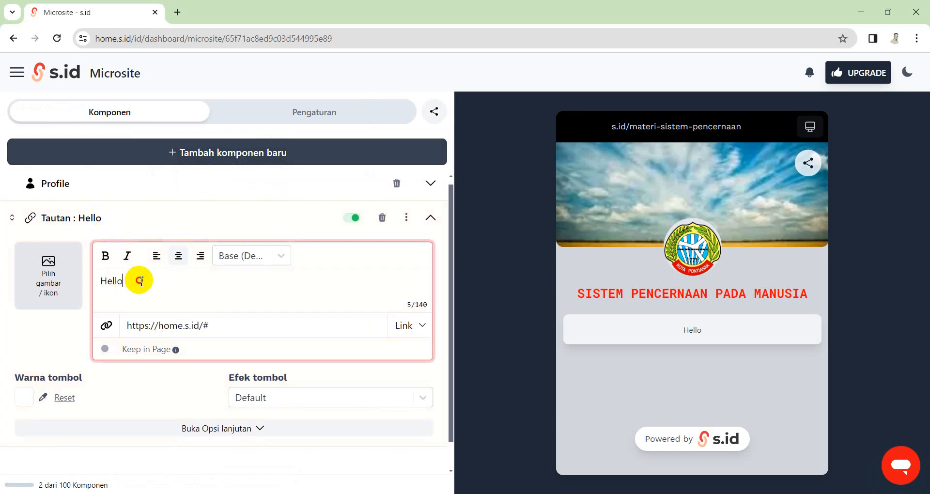
{"action": "left_click_drag", "start_coordinate": [137, 280], "coordinate": [94, 279]}
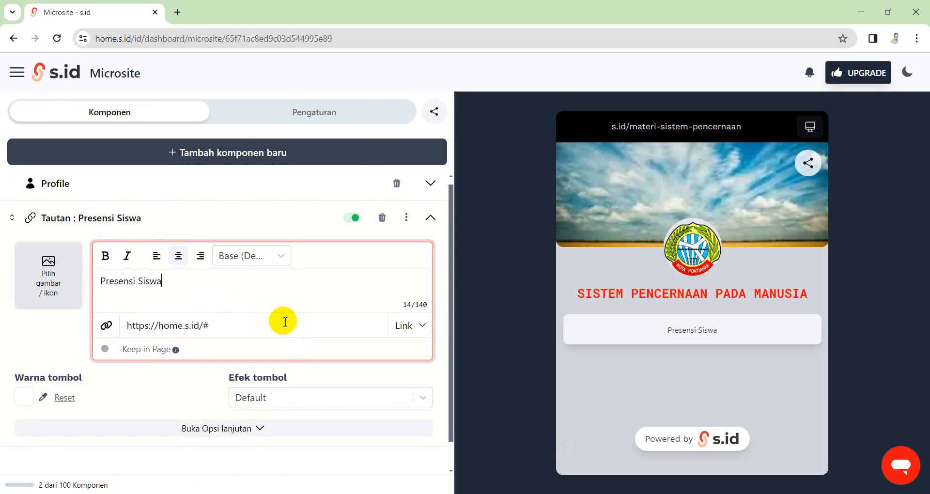
Step: Make the Presensi Siswa link text bold and left-aligned
{"action": "left_click_drag", "start_coordinate": [167, 281], "coordinate": [108, 271]}
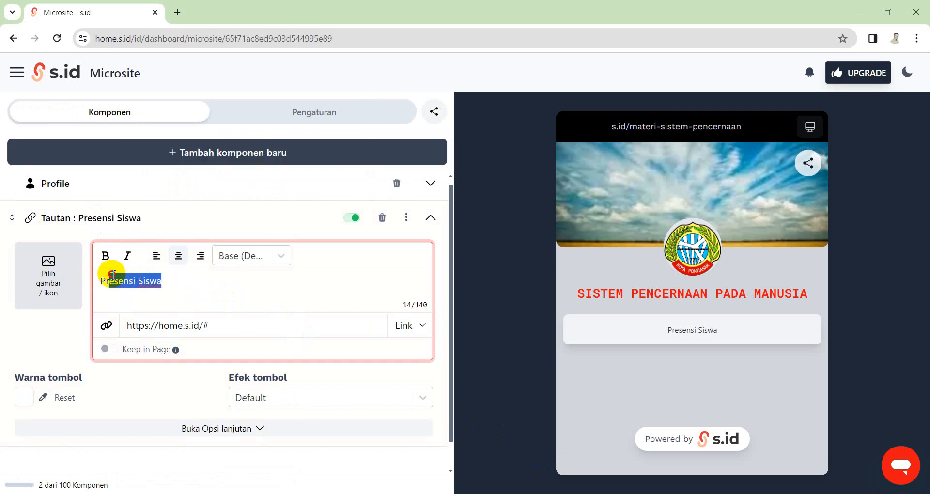
{"action": "left_click", "coordinate": [105, 256]}
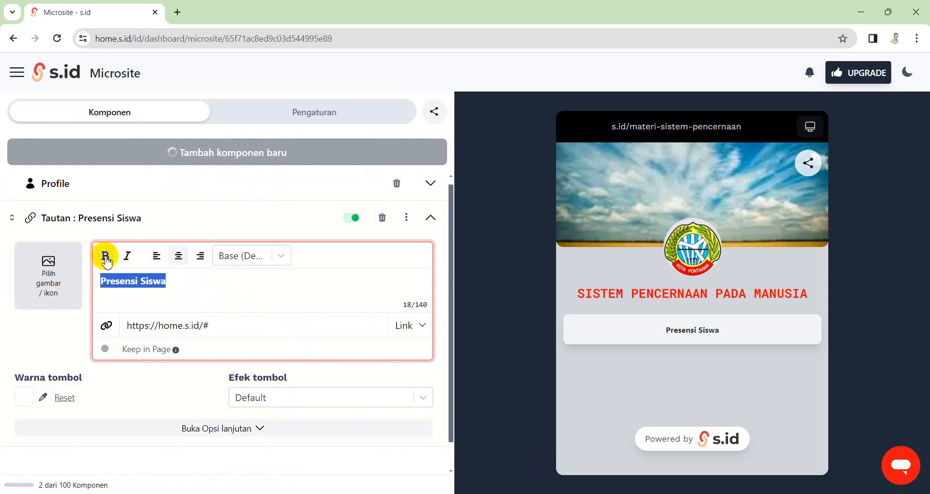
{"action": "left_click", "coordinate": [161, 264]}
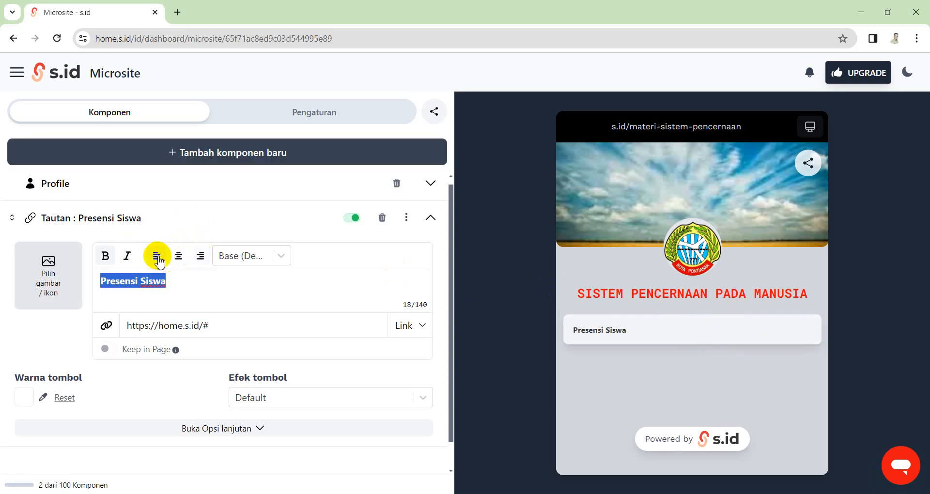
Step: Give the Presensi Siswa link the ID card icon from the General icon set
{"action": "left_click", "coordinate": [47, 270]}
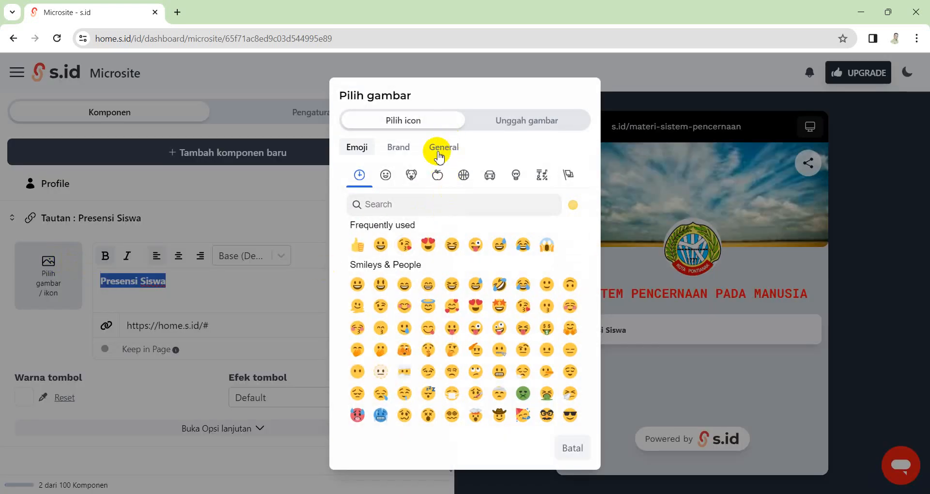
{"action": "left_click", "coordinate": [440, 149]}
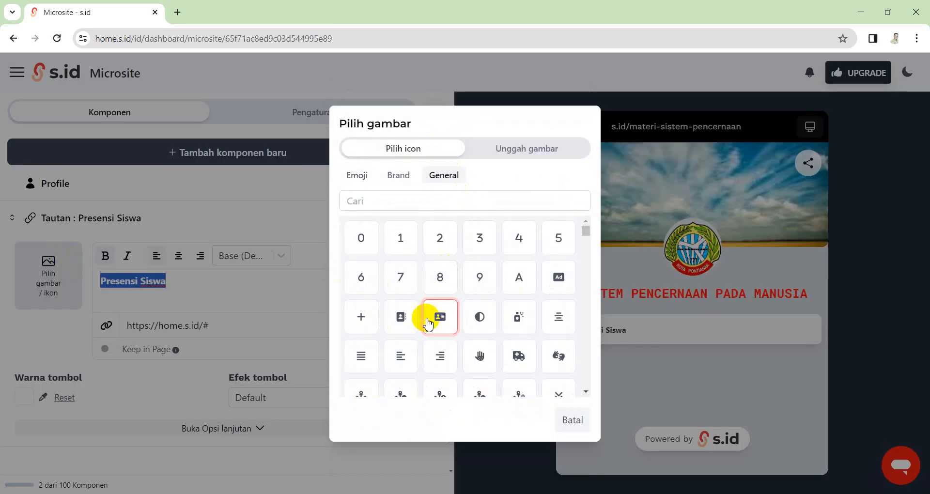
{"action": "left_click", "coordinate": [440, 318]}
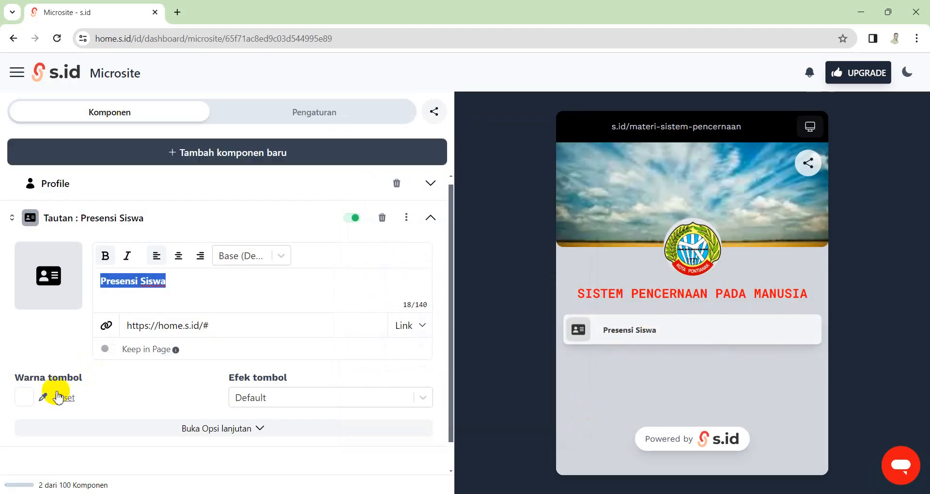
Step: Set the Presensi Siswa link's Warna tombol to dark red 953131
{"action": "left_click", "coordinate": [23, 396]}
{"action": "left_click", "coordinate": [95, 234]}
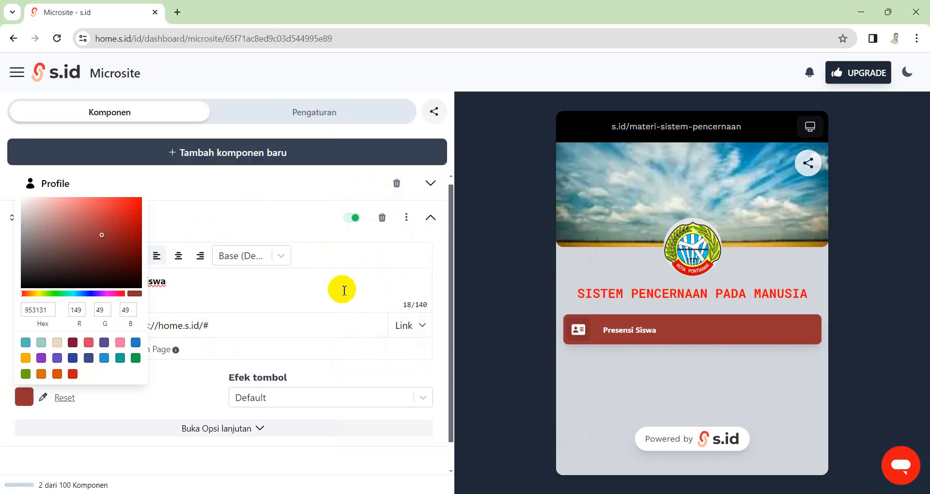
{"action": "left_click", "coordinate": [250, 277]}
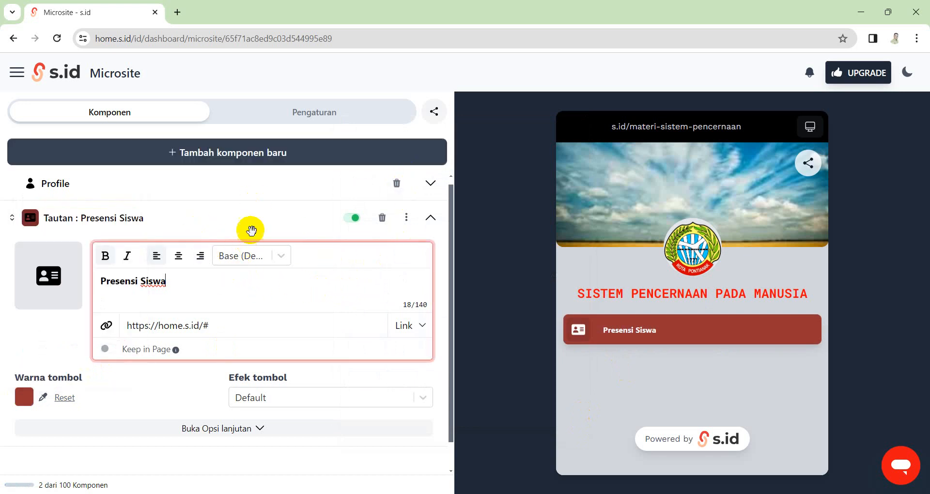
Step: Open Google Drive in a new browser tab and open the KONEKSI ANTAR MATERI MODUL 2.3 site from My Drive
{"action": "left_click", "coordinate": [490, 251]}
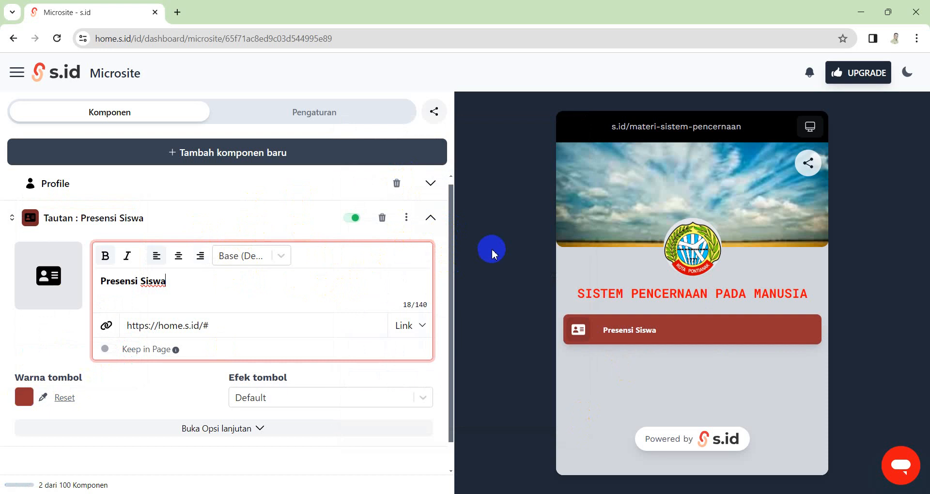
{"action": "left_click", "coordinate": [178, 12]}
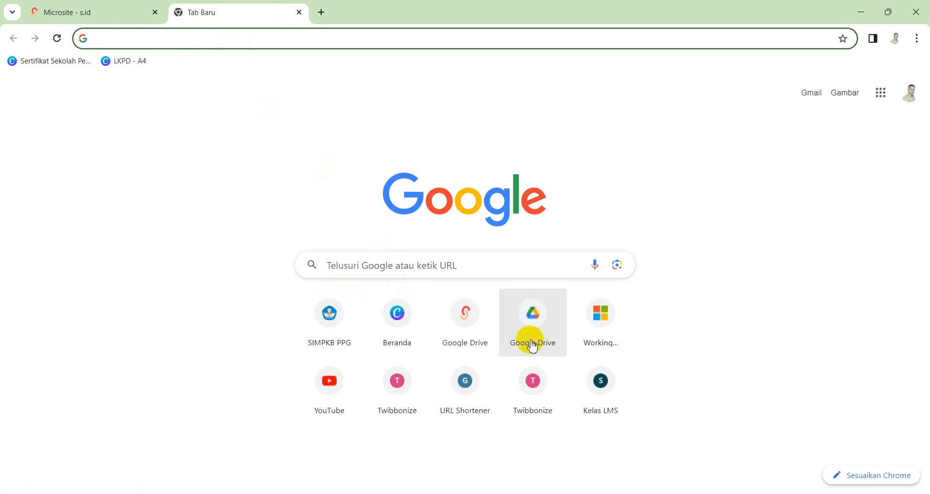
{"action": "left_click", "coordinate": [530, 318]}
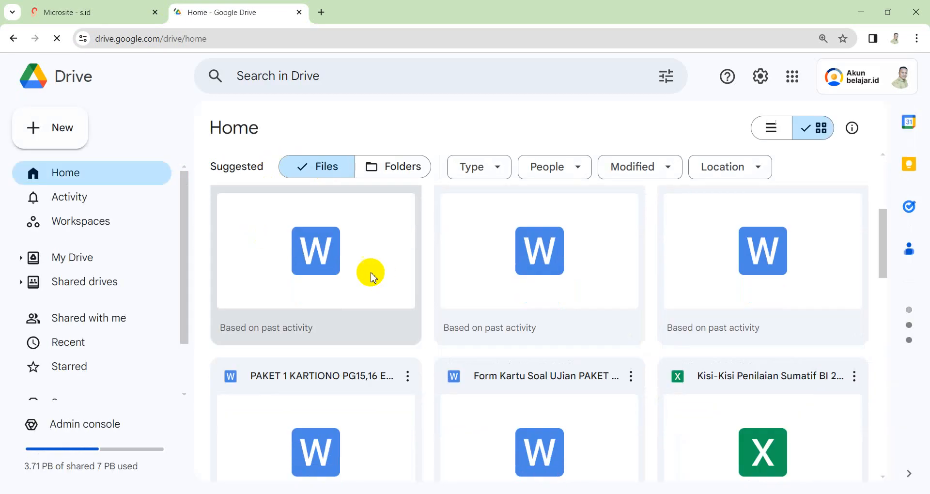
{"action": "left_click", "coordinate": [72, 258]}
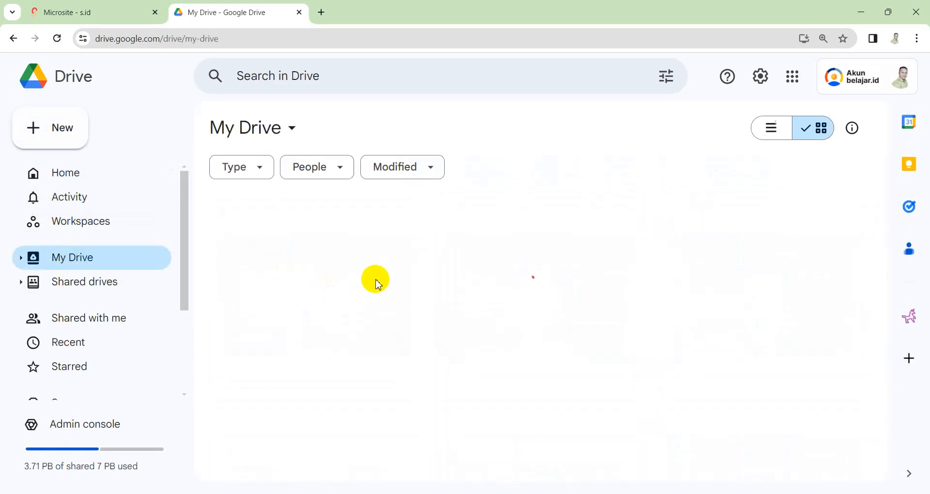
{"action": "scroll", "coordinate": [411, 301], "scroll_direction": "down", "scroll_amount": 15}
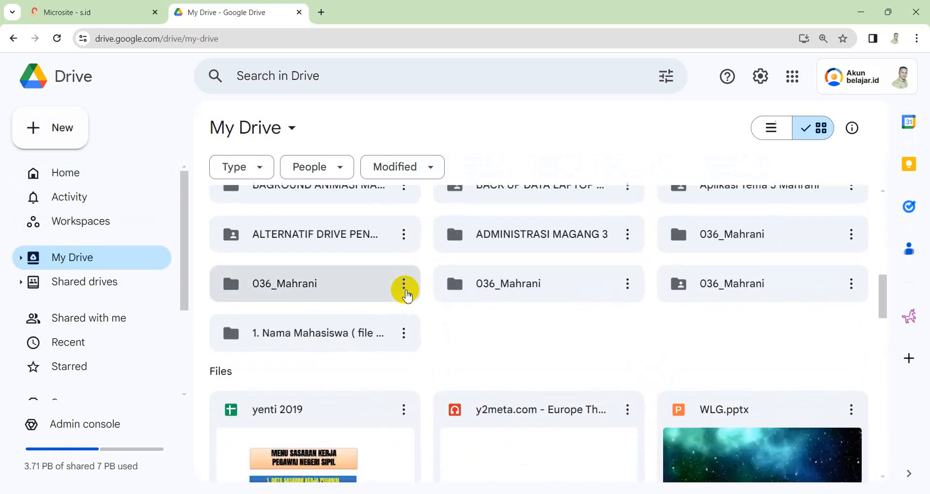
{"action": "scroll", "coordinate": [408, 296], "scroll_direction": "down", "scroll_amount": 5}
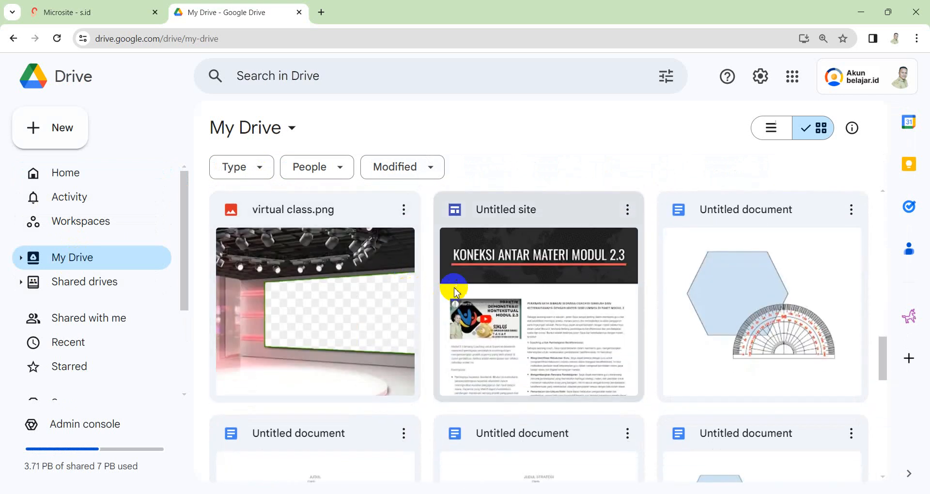
{"action": "scroll", "coordinate": [545, 289], "scroll_direction": "up", "scroll_amount": 4}
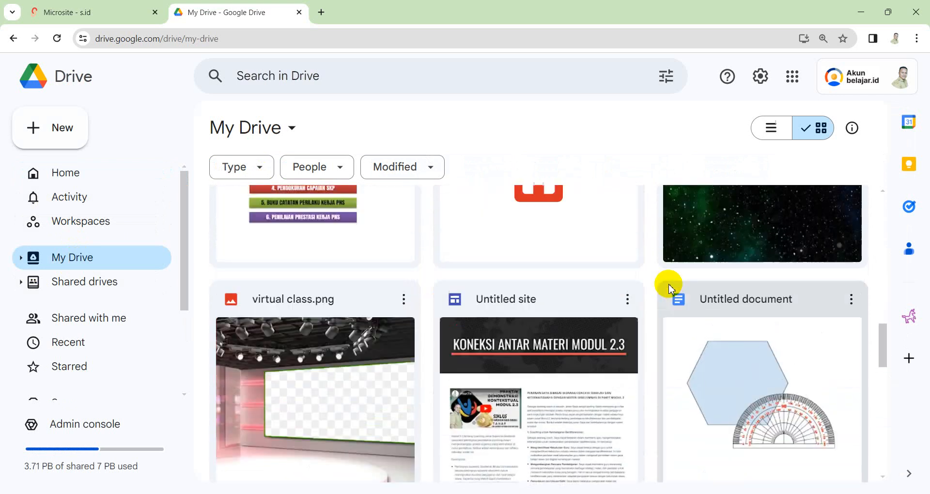
{"action": "scroll", "coordinate": [607, 312], "scroll_direction": "up", "scroll_amount": 2}
{"action": "left_click", "coordinate": [701, 282]}
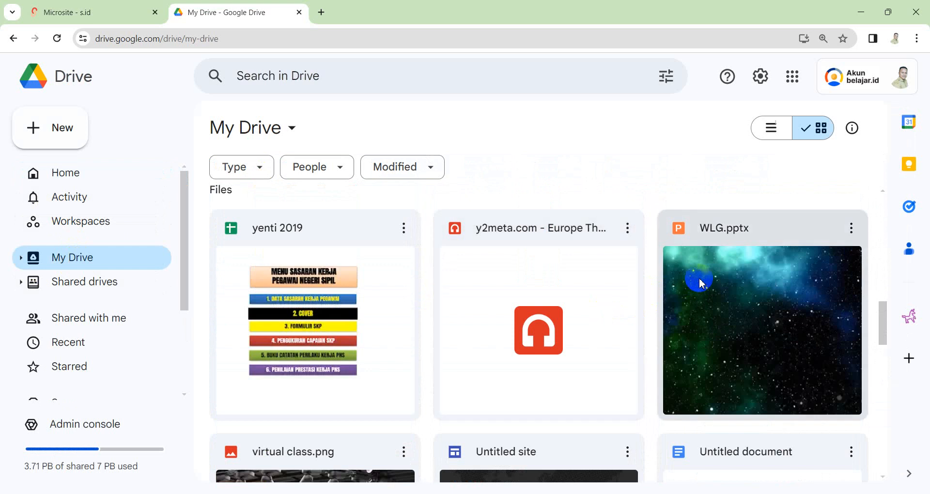
{"action": "scroll", "coordinate": [425, 382], "scroll_direction": "down", "scroll_amount": 3}
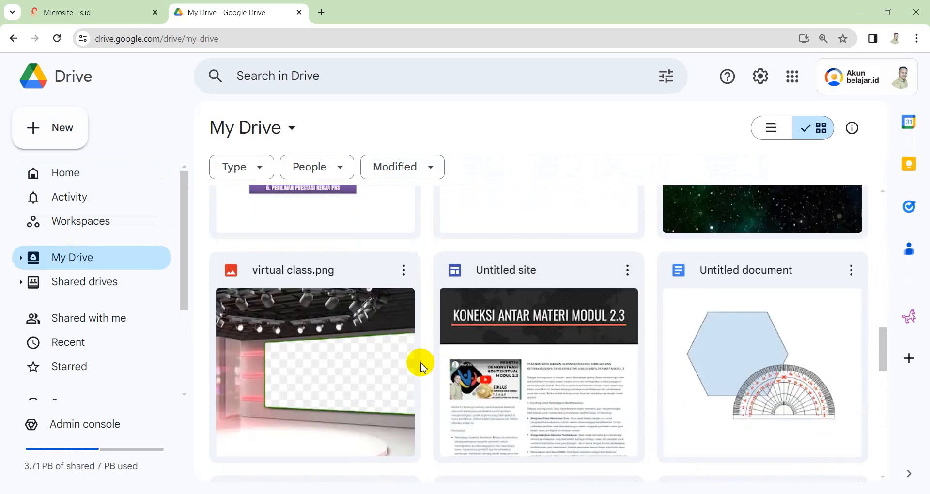
{"action": "left_click", "coordinate": [537, 338]}
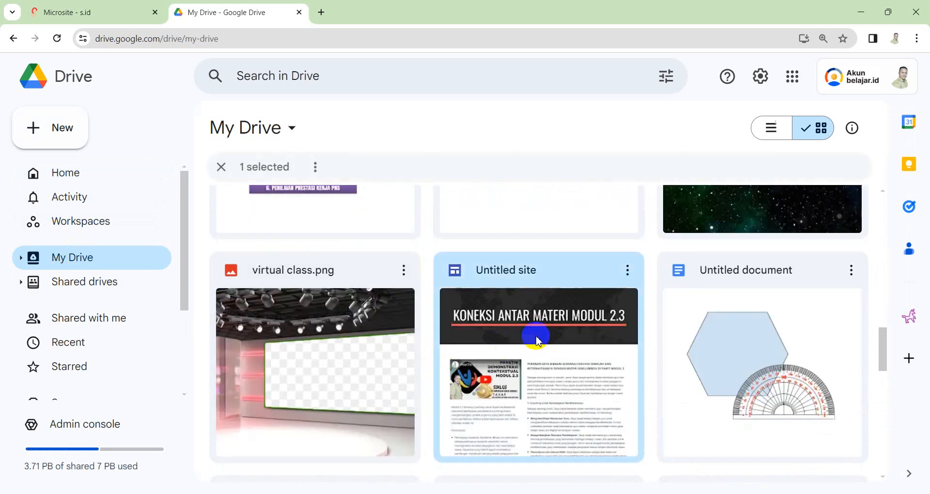
{"action": "double_click", "coordinate": [579, 357]}
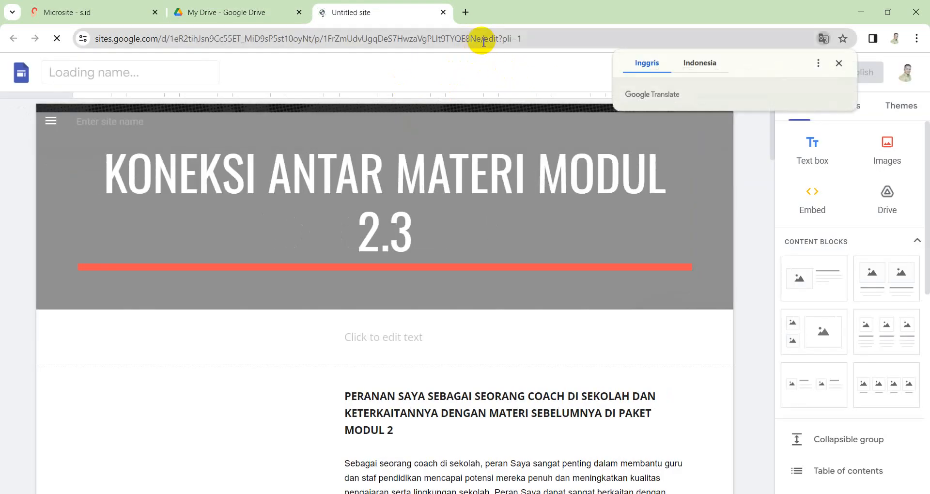
Step: Copy the published site link of the KONEKSI ANTAR MATERI MODUL 2.3 site
{"action": "left_click", "coordinate": [483, 42]}
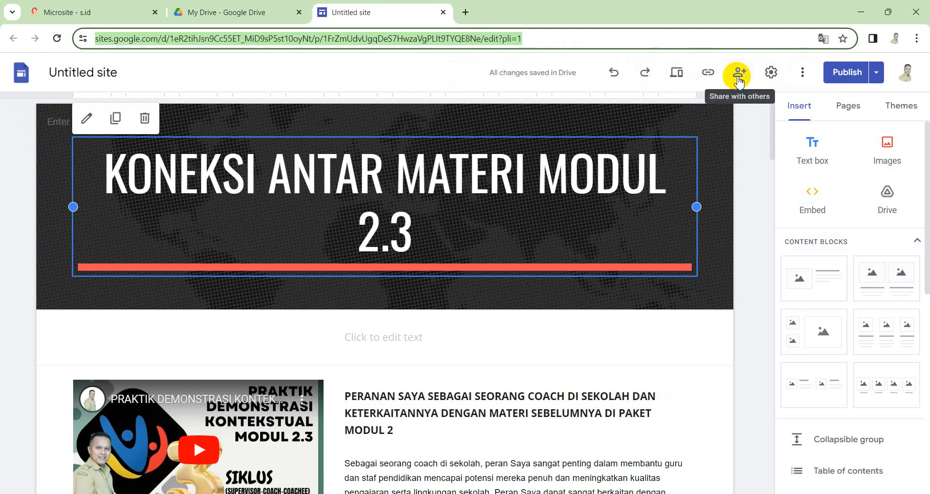
{"action": "left_click", "coordinate": [709, 77]}
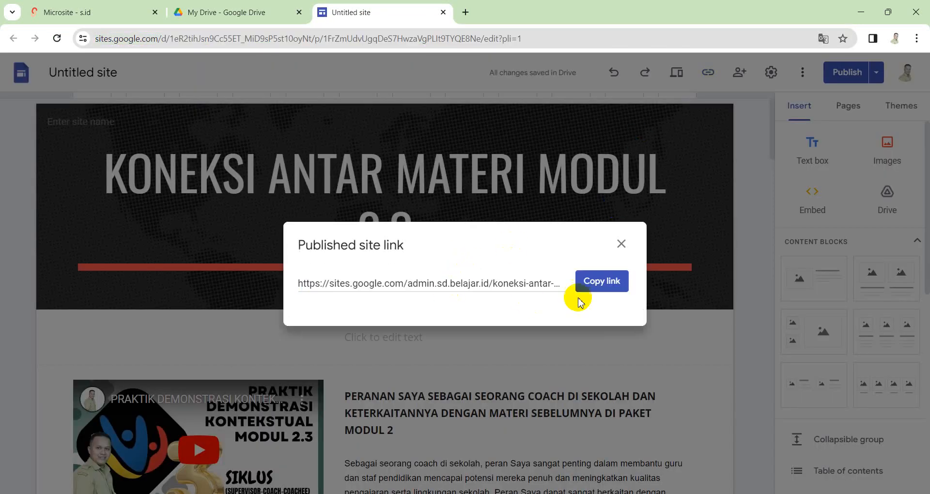
{"action": "left_click", "coordinate": [603, 286]}
Step: Return to the s.id microsite and replace the Presensi Siswa link's URL with the copied site link, collapsing the component
{"action": "left_click", "coordinate": [89, 11]}
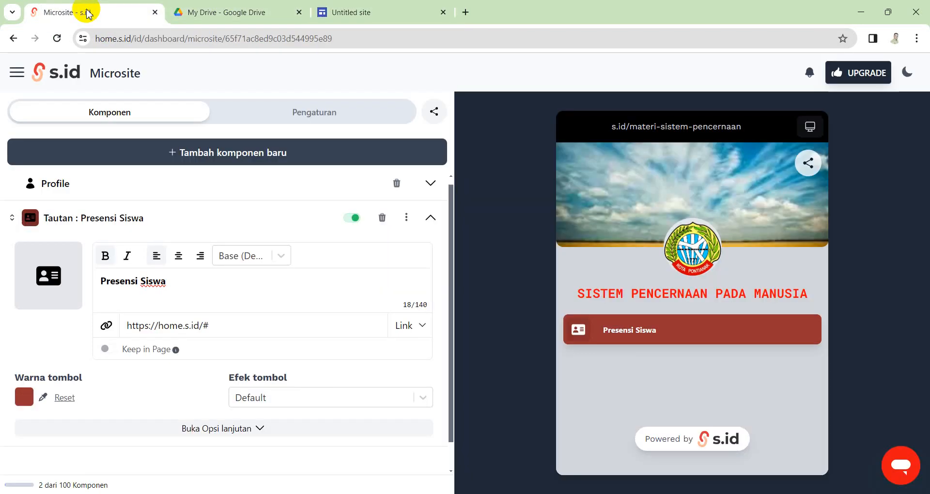
{"action": "left_click_drag", "start_coordinate": [232, 323], "coordinate": [130, 330]}
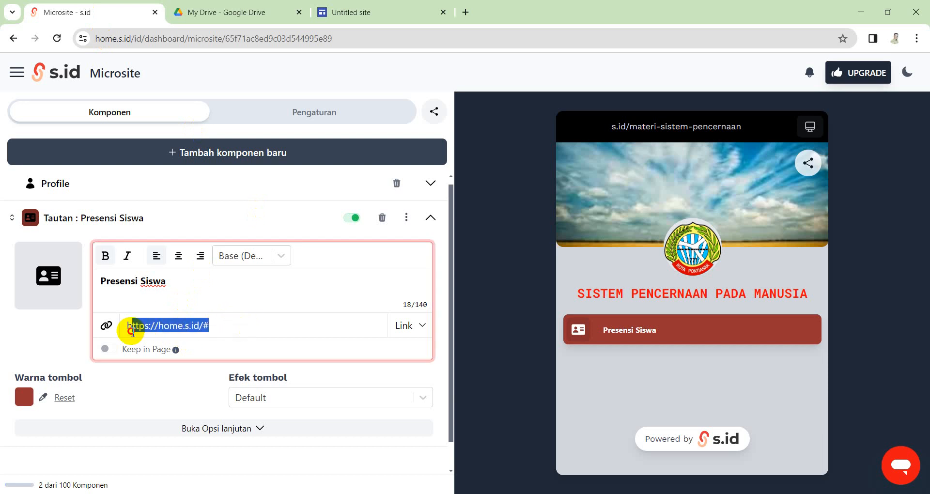
{"action": "key", "text": "ctrl+v"}
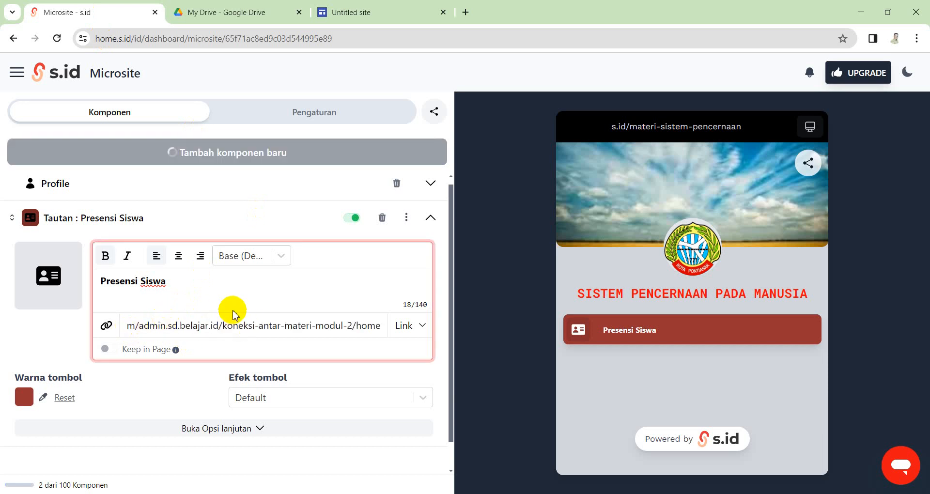
{"action": "left_click", "coordinate": [427, 219]}
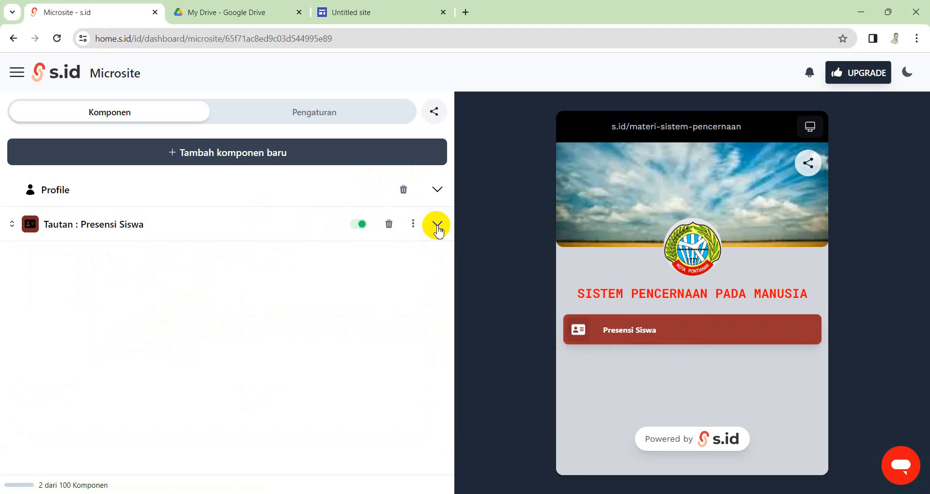
Step: Try the Shake Efek tombol on the Presensi Siswa link and set it back to Default
{"action": "left_click", "coordinate": [437, 223]}
{"action": "left_click", "coordinate": [348, 400]}
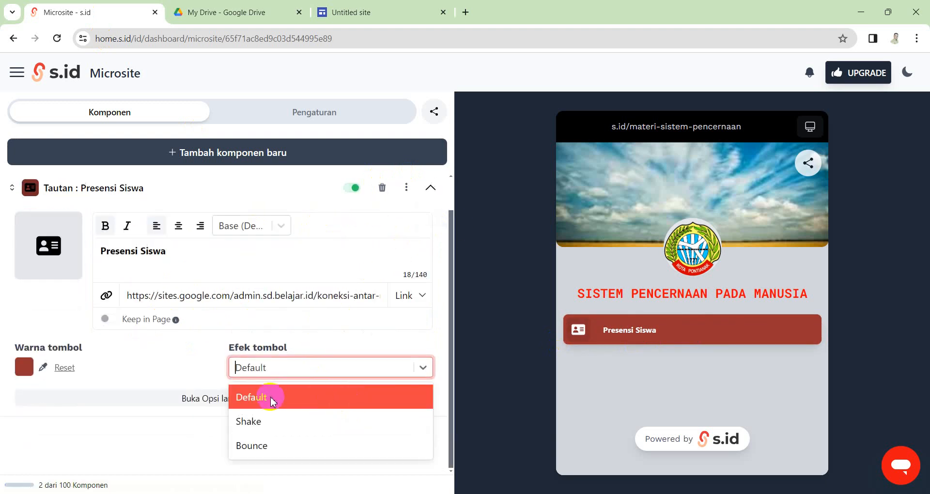
{"action": "left_click", "coordinate": [249, 421]}
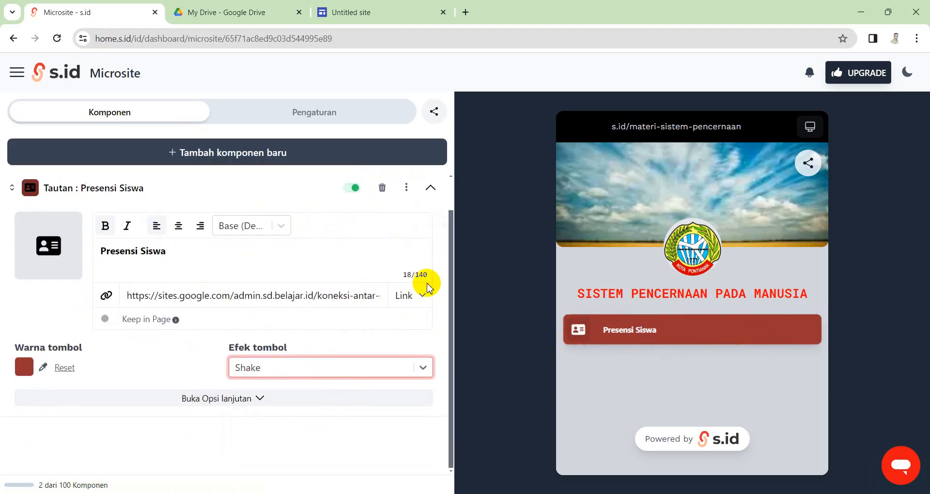
{"action": "left_click", "coordinate": [328, 367]}
{"action": "left_click", "coordinate": [278, 398]}
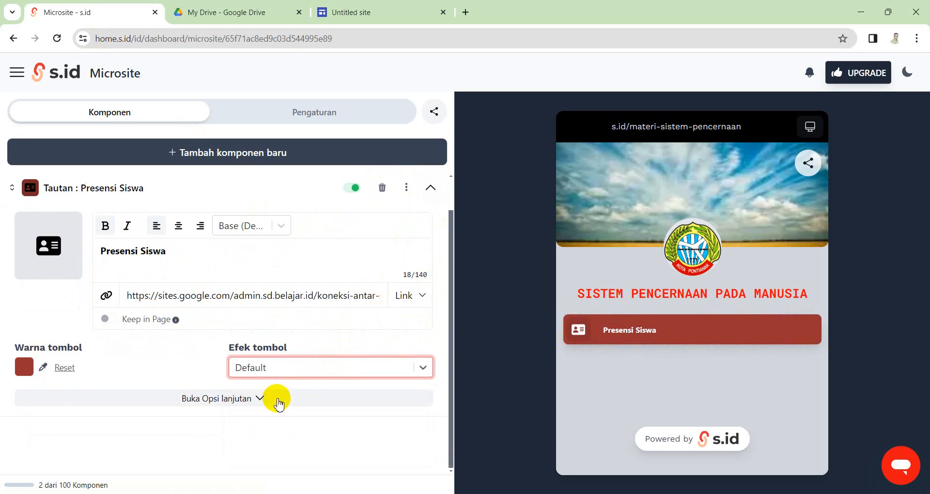
{"action": "left_click", "coordinate": [430, 188]}
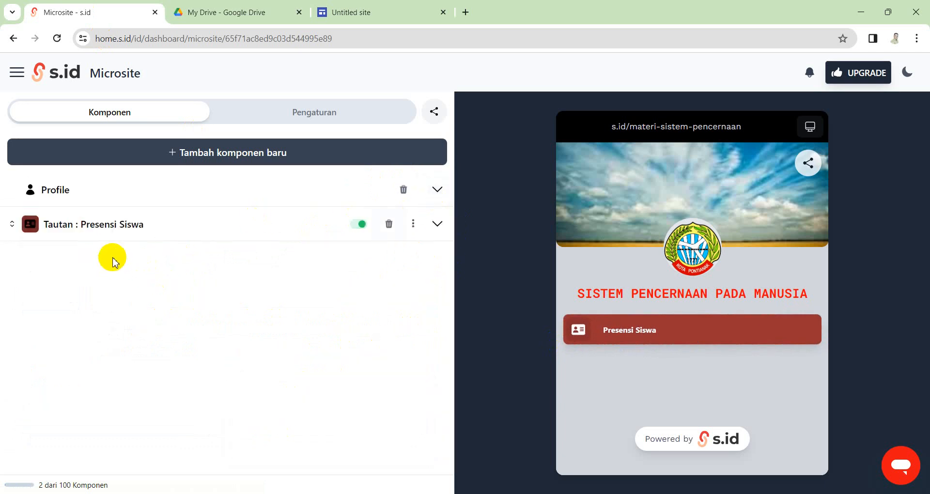
Step: Check the Word outline, and try a Teks component between the profile and Presensi Siswa, deleting it again
{"action": "left_click", "coordinate": [407, 493]}
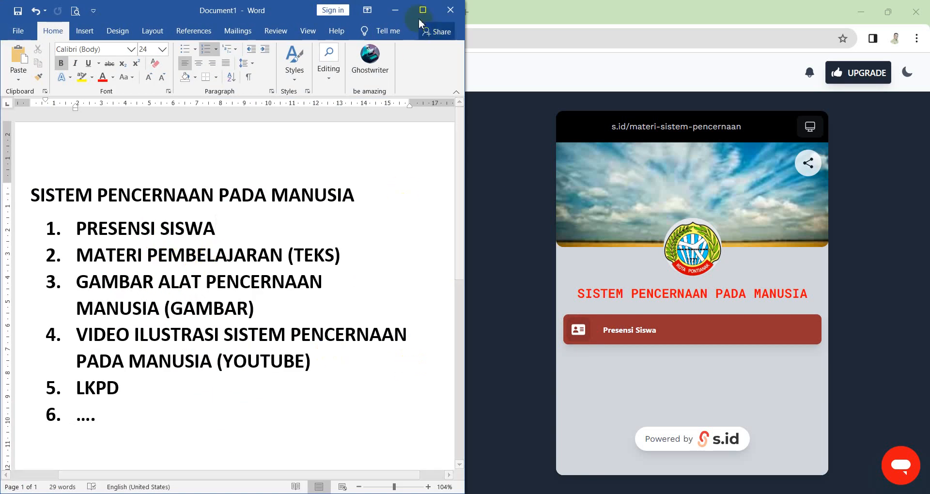
{"action": "left_click", "coordinate": [395, 10]}
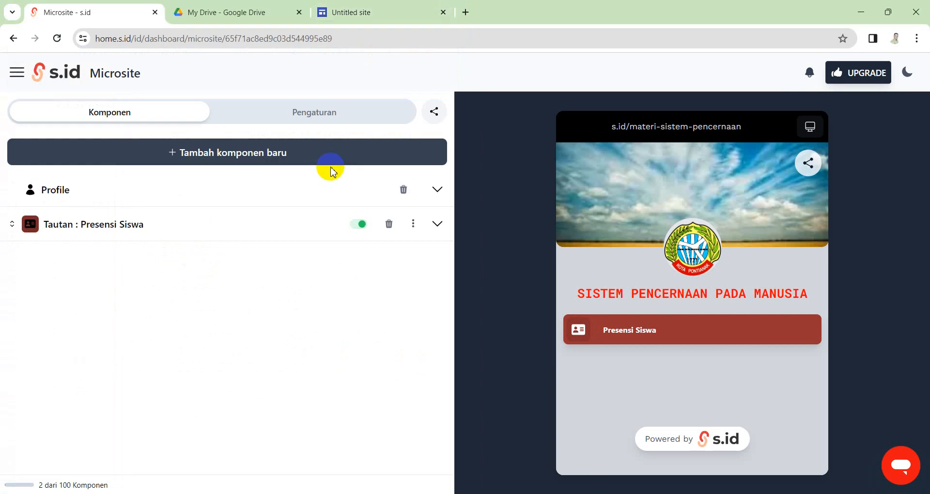
{"action": "left_click", "coordinate": [201, 154]}
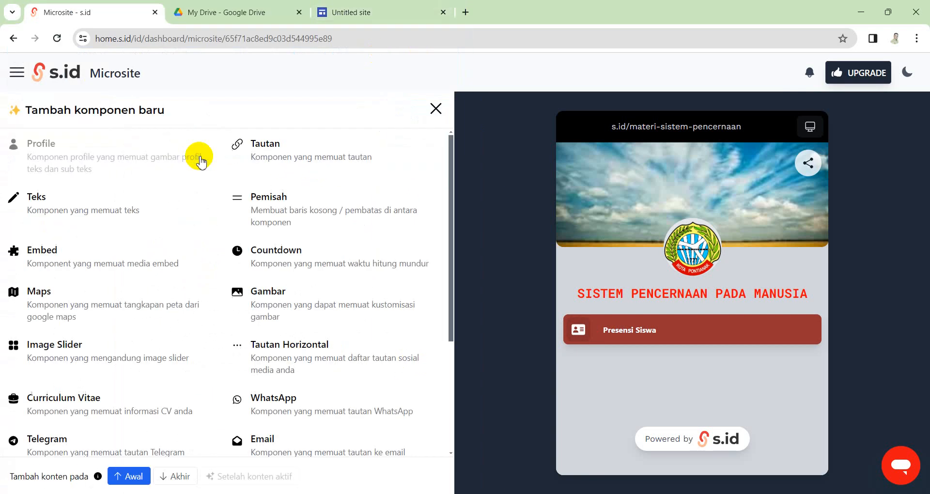
{"action": "left_click", "coordinate": [51, 201]}
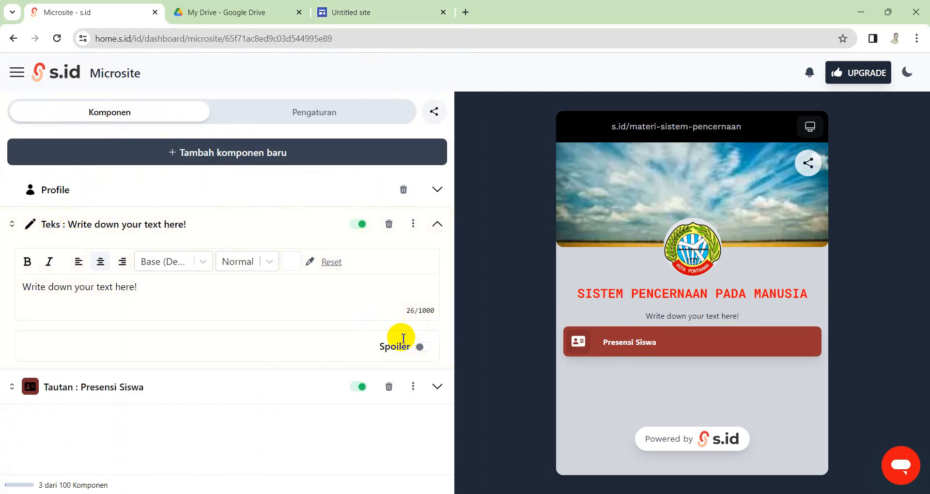
{"action": "left_click", "coordinate": [389, 224]}
{"action": "left_click", "coordinate": [581, 245]}
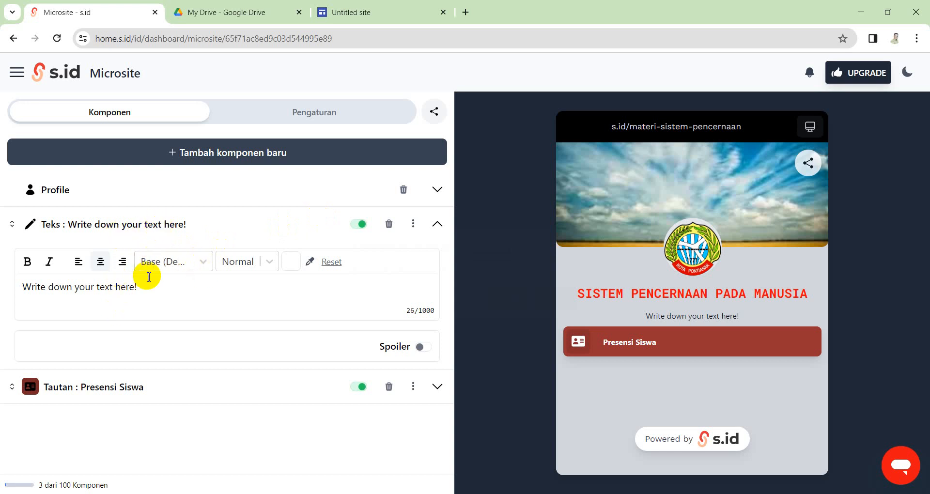
{"action": "left_click", "coordinate": [388, 224]}
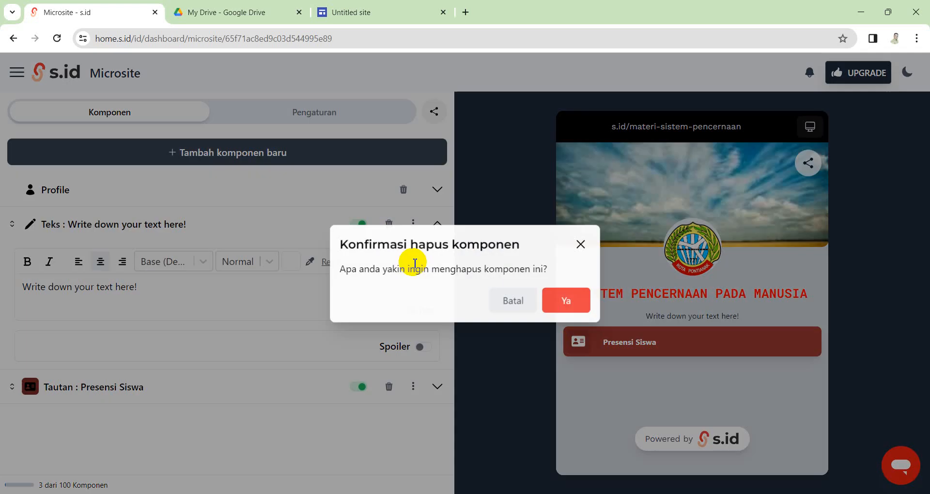
{"action": "left_click", "coordinate": [562, 302]}
Step: Add a Teks component below Presensi Siswa using the Akhir placement
{"action": "left_click", "coordinate": [196, 166]}
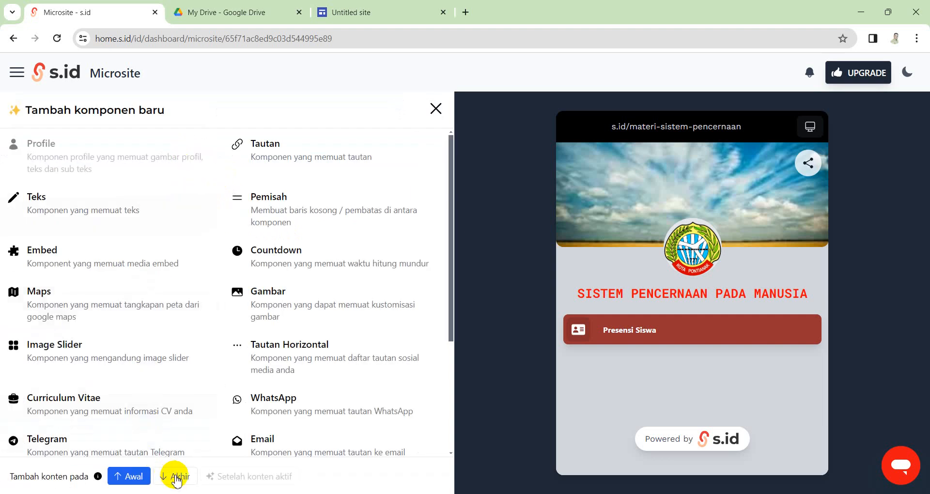
{"action": "left_click", "coordinate": [175, 476]}
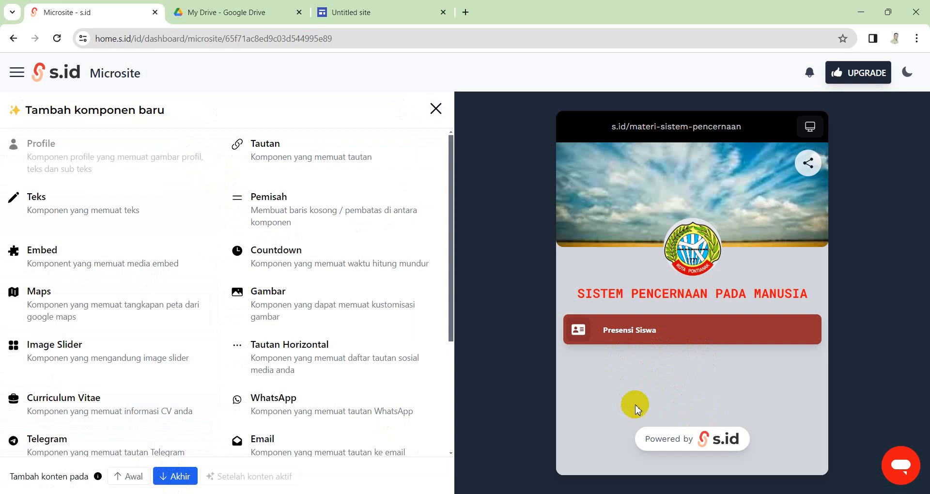
{"action": "left_click", "coordinate": [49, 209]}
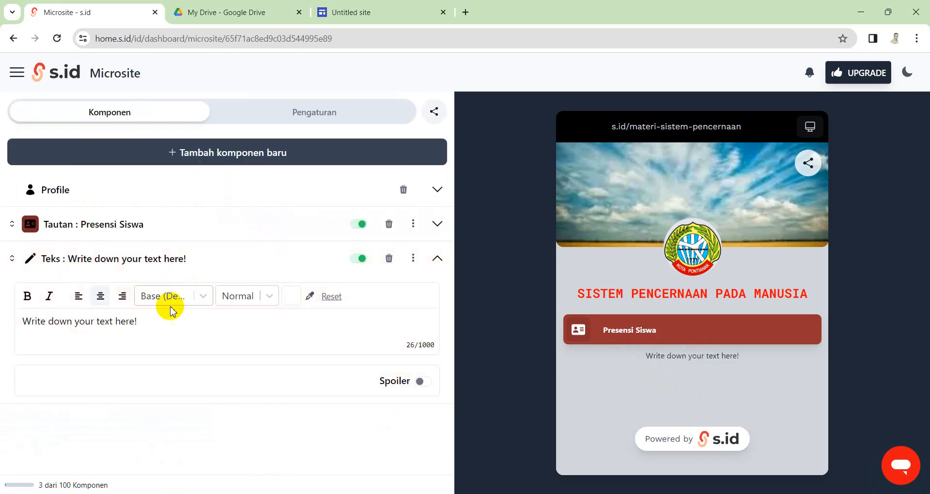
{"action": "left_click", "coordinate": [163, 323]}
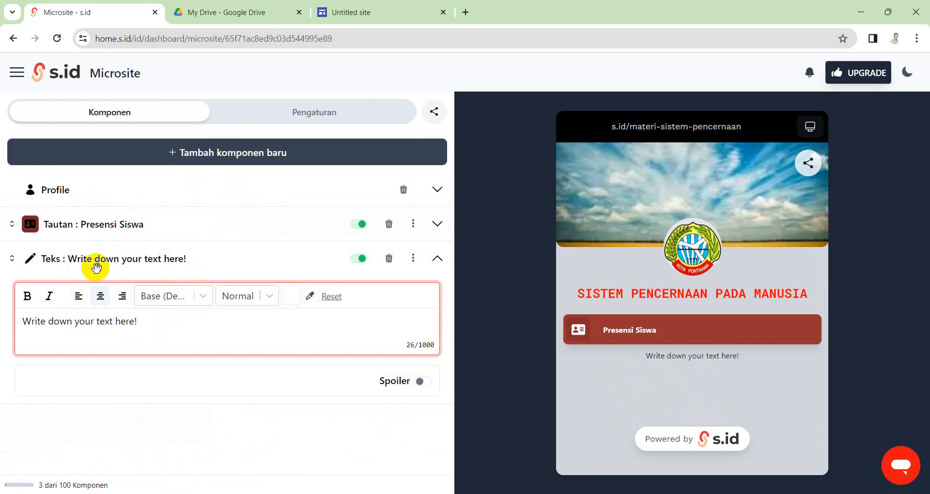
{"action": "left_click_drag", "start_coordinate": [152, 319], "coordinate": [33, 322]}
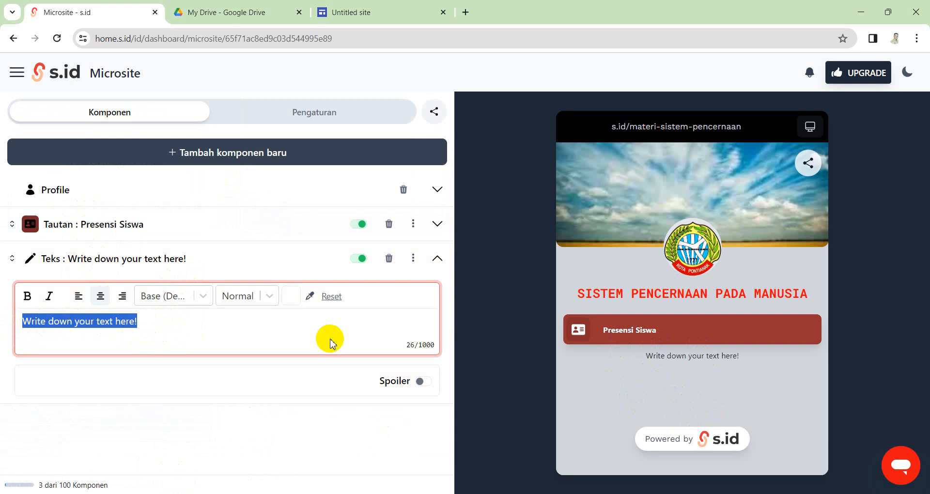
{"action": "left_click", "coordinate": [239, 334]}
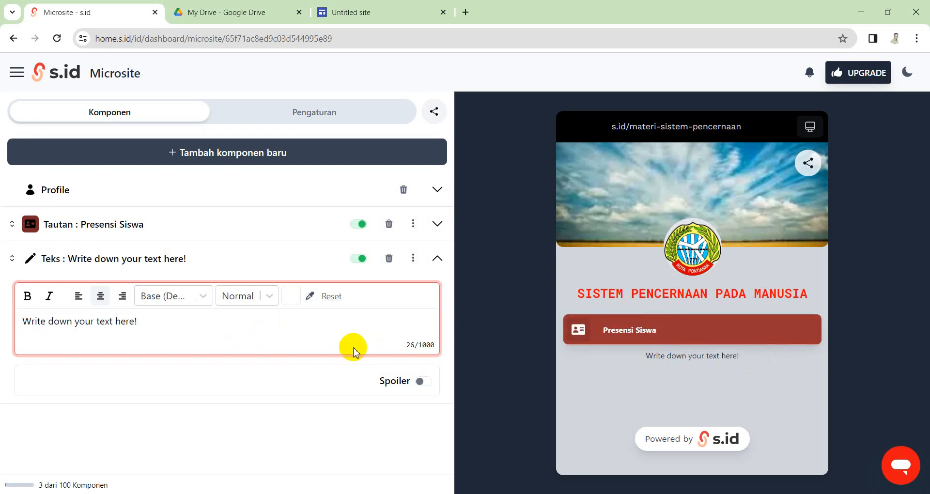
Step: Enable Spoiler for the new Teks component and set its Spoiler Label to Materi Pembelajaran
{"action": "left_click", "coordinate": [420, 382]}
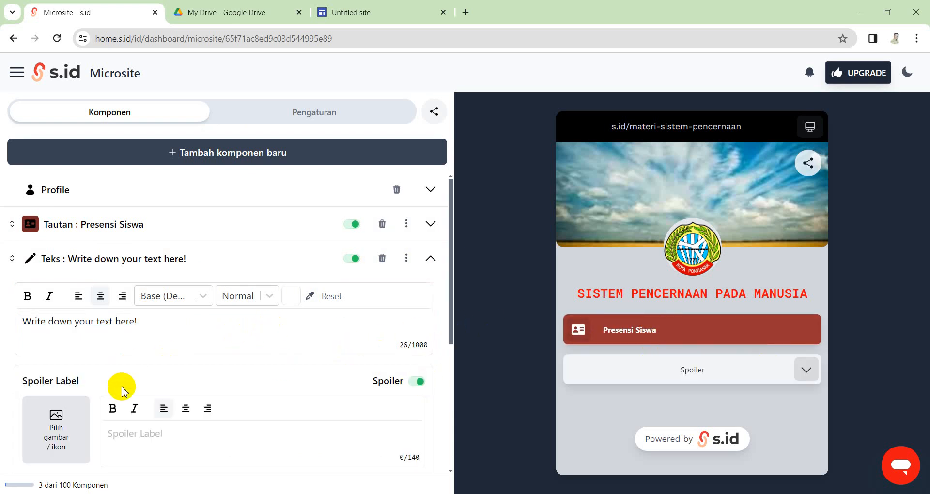
{"action": "scroll", "coordinate": [135, 426], "scroll_direction": "down", "scroll_amount": 3}
{"action": "left_click", "coordinate": [137, 315]}
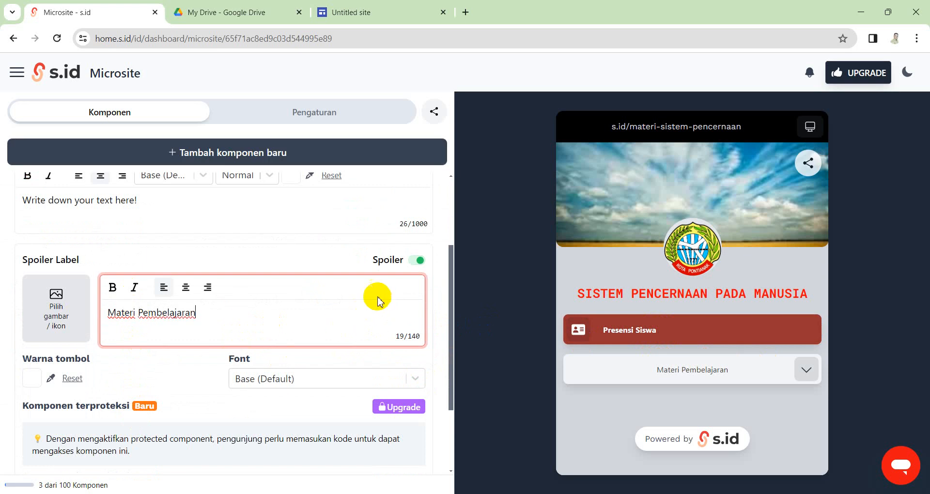
Step: Replace the Materi Pembelajaran component's placeholder text with a line of dots and expand it in the preview
{"action": "scroll", "coordinate": [375, 291], "scroll_direction": "up", "scroll_amount": 3}
{"action": "left_click_drag", "start_coordinate": [139, 320], "coordinate": [23, 321]}
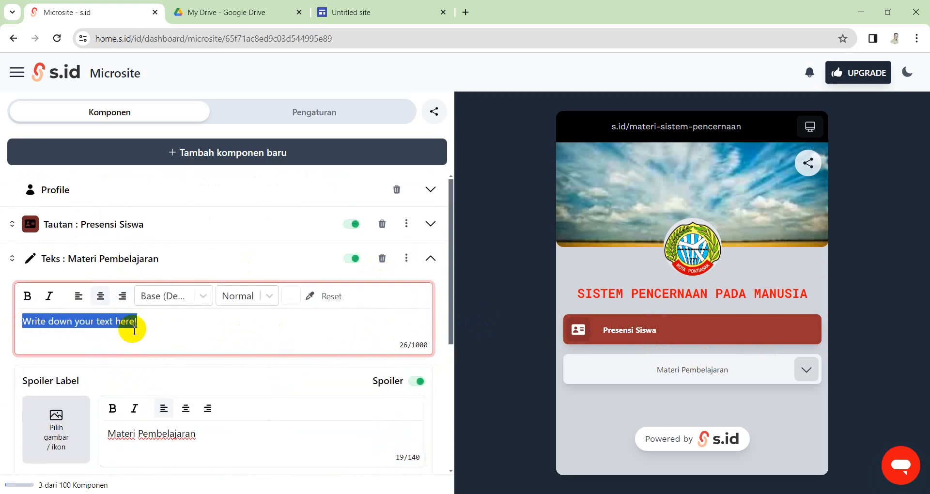
{"action": "type", "text": "...."}
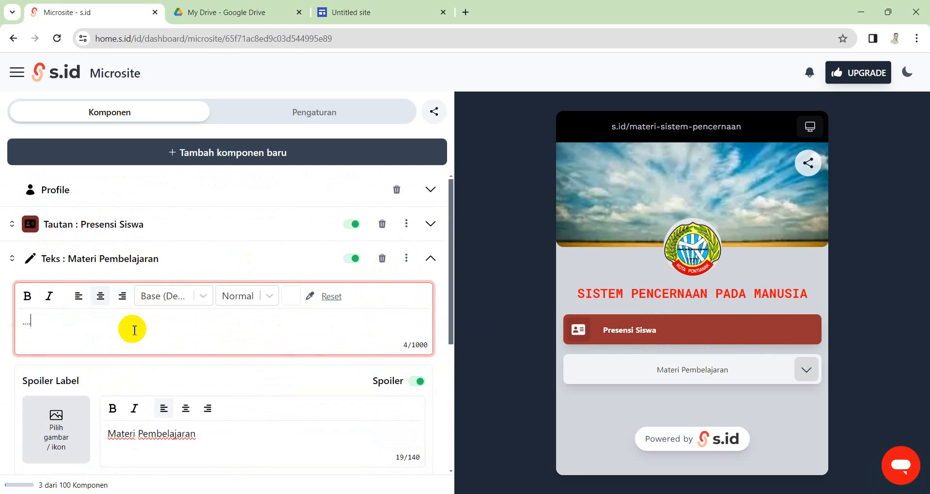
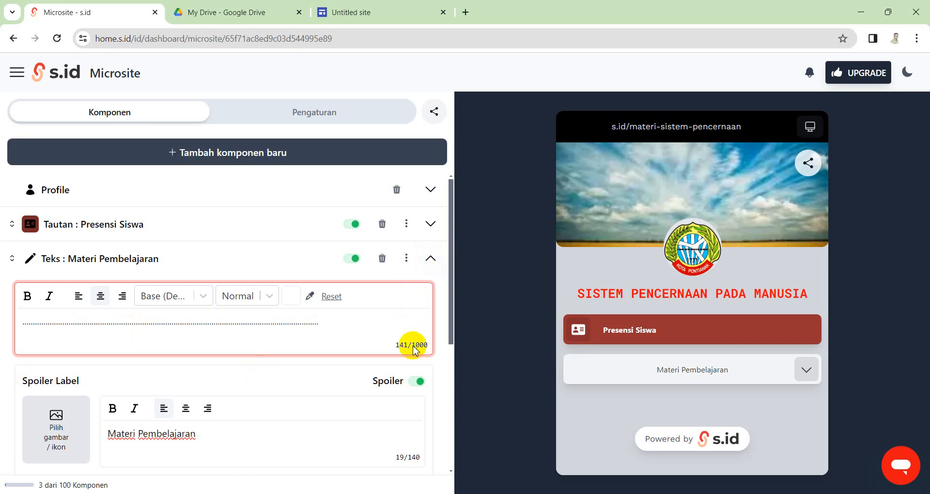
{"action": "left_click", "coordinate": [431, 259]}
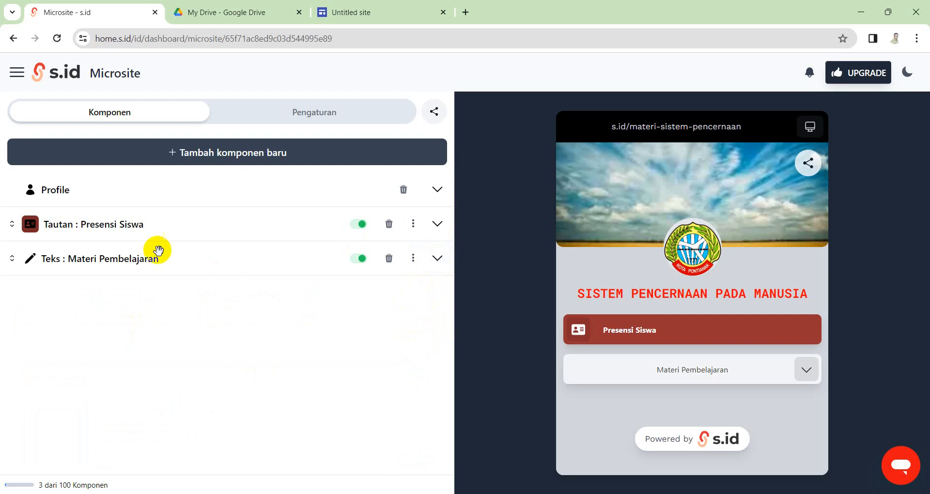
{"action": "left_click", "coordinate": [809, 371]}
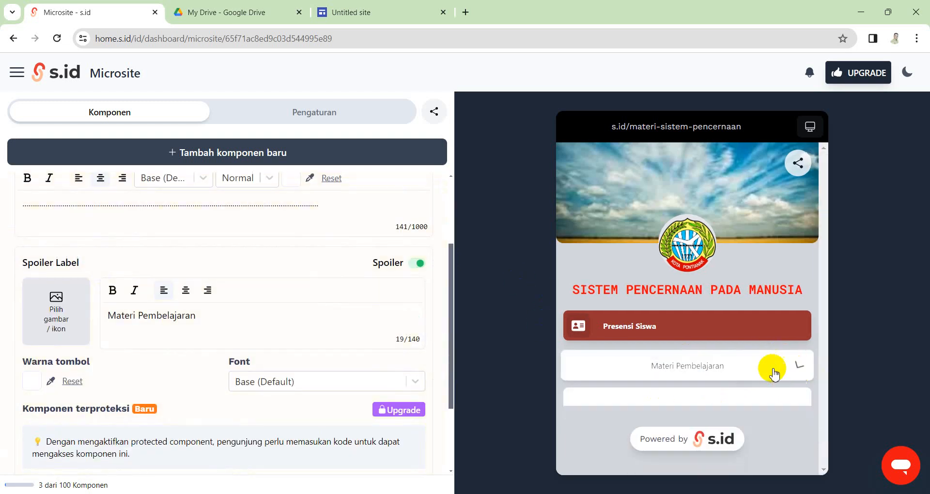
Step: Copy the dotted line in the Materi Pembelajaran text and paste it below to make four lines, then collapse the component
{"action": "scroll", "coordinate": [325, 291], "scroll_direction": "up", "scroll_amount": 2}
{"action": "left_click", "coordinate": [326, 326]}
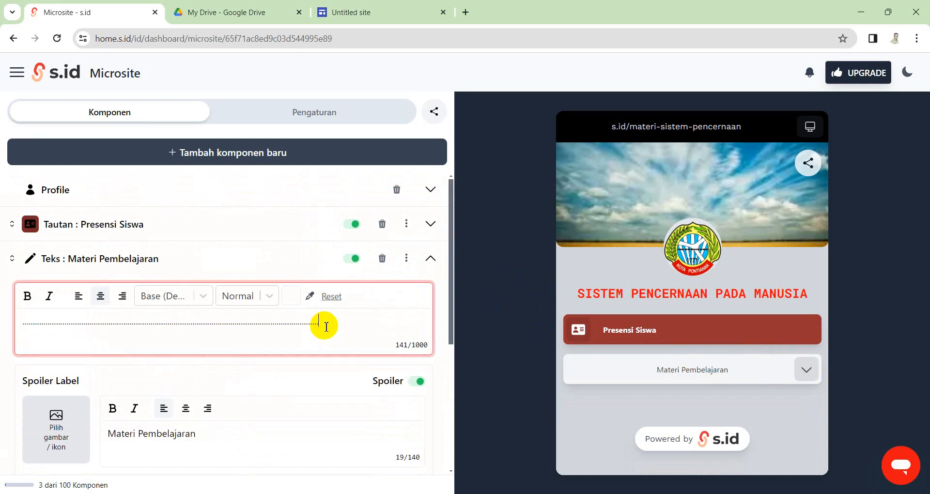
{"action": "key", "text": "ctrl+a"}
{"action": "key", "text": "ctrl+c"}
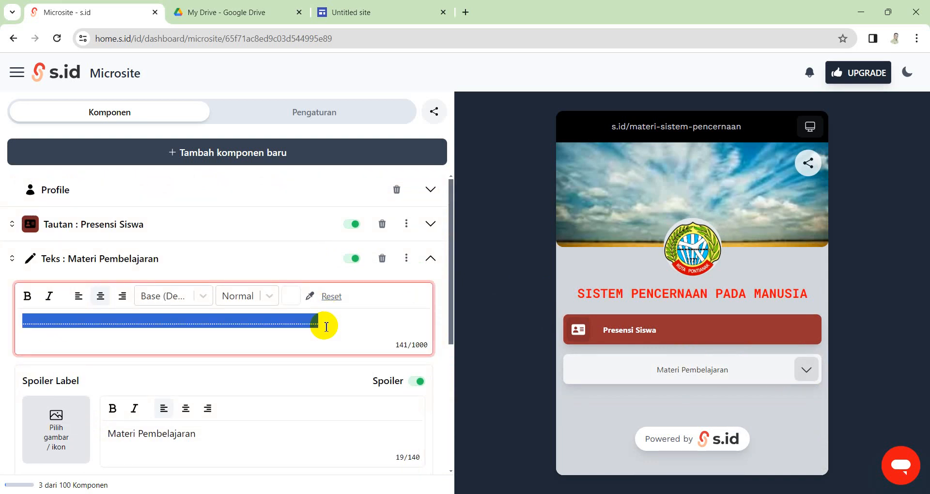
{"action": "left_click", "coordinate": [326, 327]}
{"action": "key", "text": "Return"}
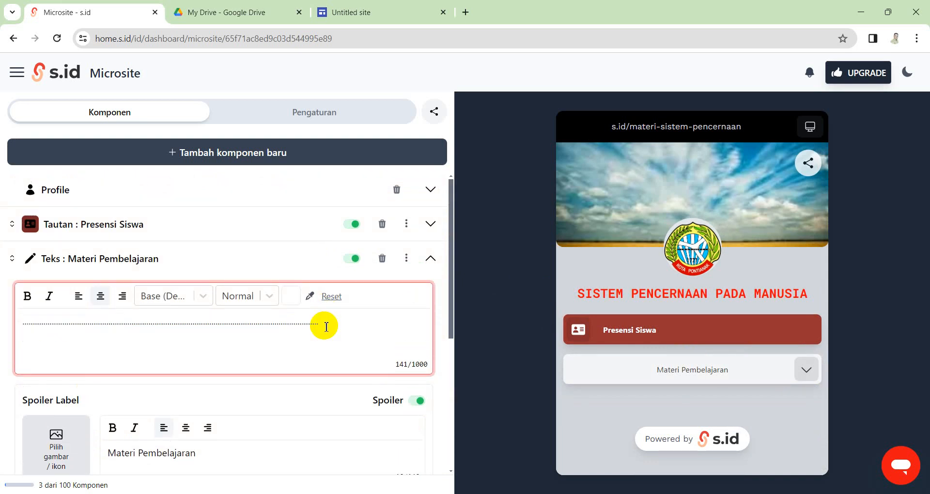
{"action": "key", "text": "Return"}
{"action": "key", "text": "ctrl+v"}
{"action": "key", "text": "Return"}
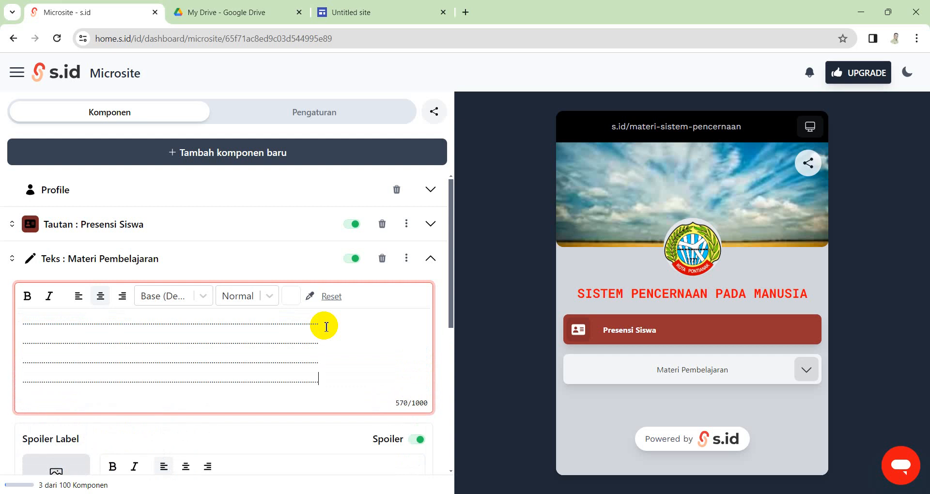
{"action": "left_click", "coordinate": [428, 259]}
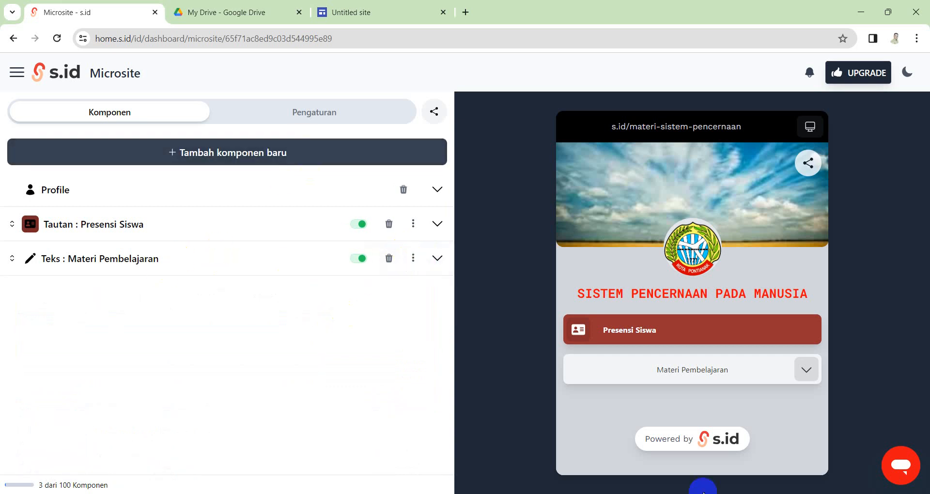
Step: Check the outline in Word, and add an Image Slider component below Materi Pembelajaran using the Akhir placement
{"action": "key", "text": "alt+Tab"}
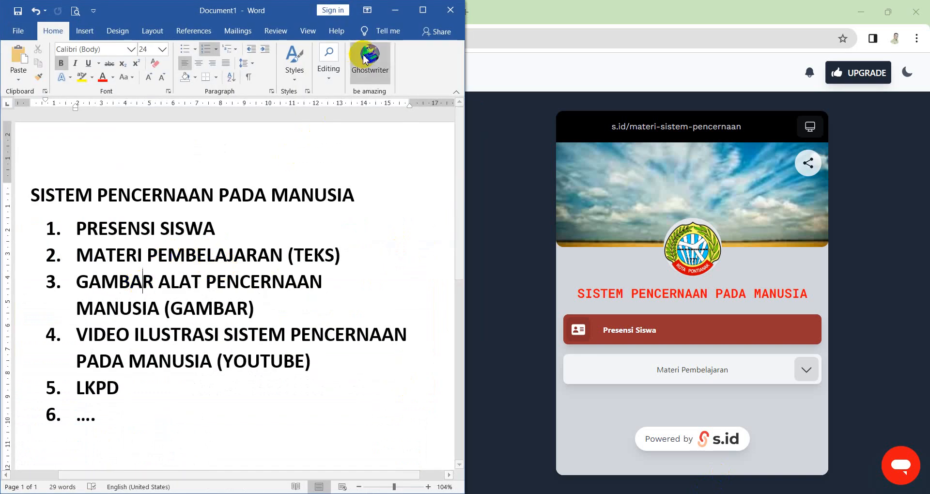
{"action": "left_click", "coordinate": [403, 10]}
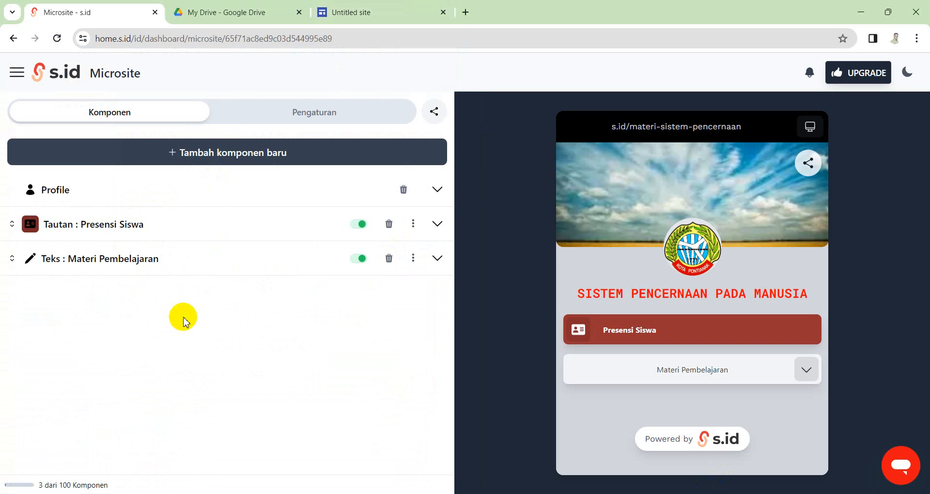
{"action": "left_click", "coordinate": [179, 152]}
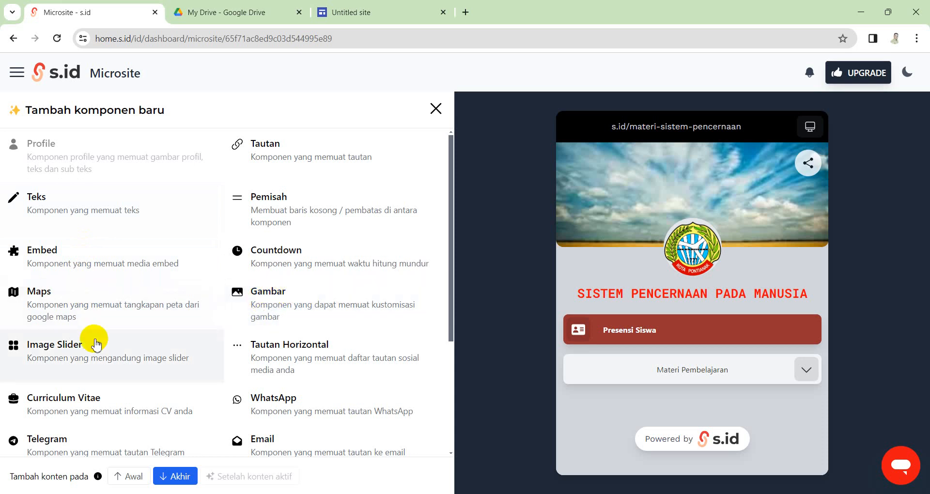
{"action": "left_click", "coordinate": [66, 361]}
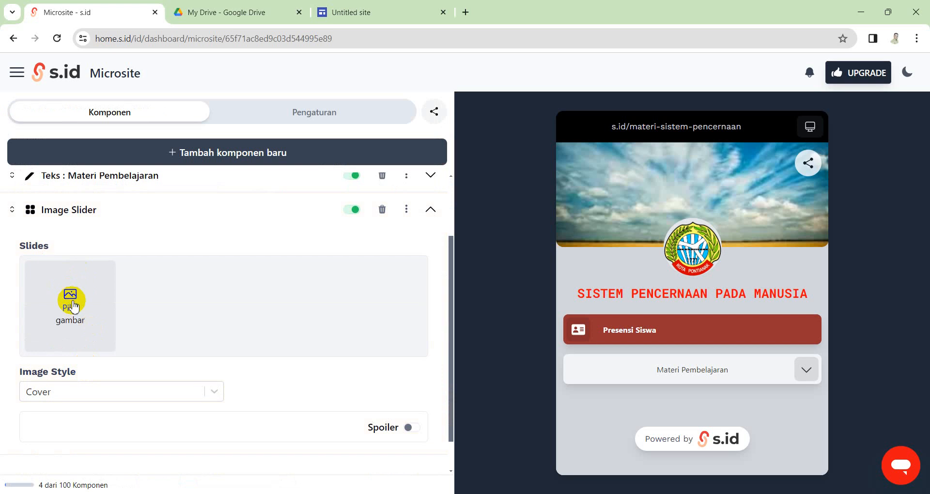
Step: Enable Spoiler for the Image Slider and set its Spoiler Label to Gambar Alat Pencernaan in bold
{"action": "left_click", "coordinate": [410, 428]}
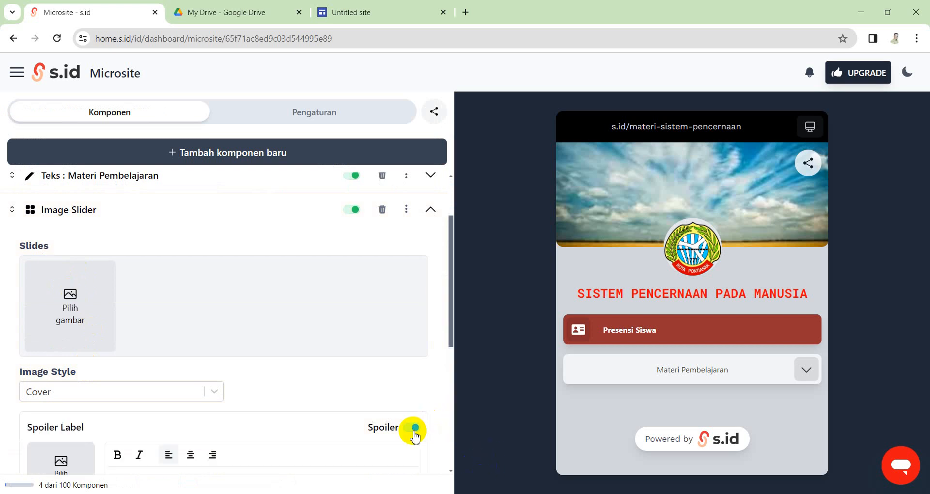
{"action": "scroll", "coordinate": [309, 421], "scroll_direction": "down", "scroll_amount": 3}
{"action": "left_click", "coordinate": [149, 362]}
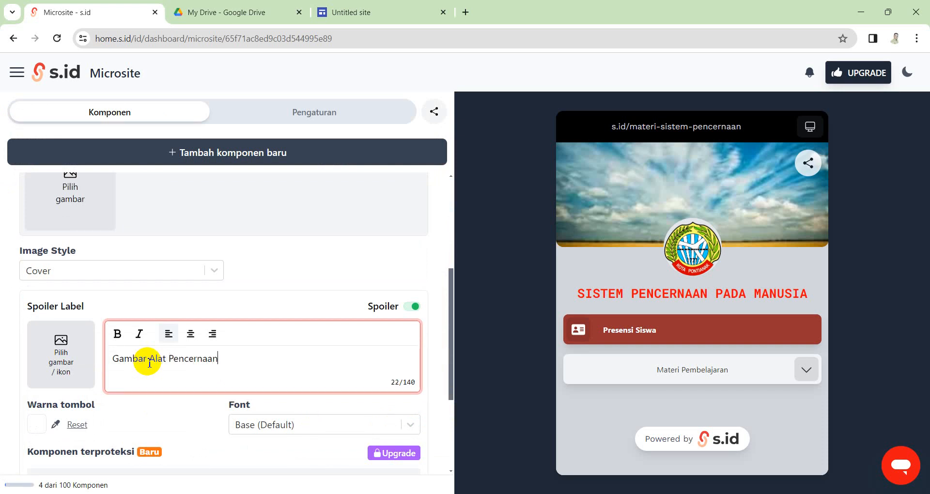
{"action": "left_click_drag", "start_coordinate": [285, 385], "coordinate": [117, 344]}
{"action": "left_click", "coordinate": [117, 333]}
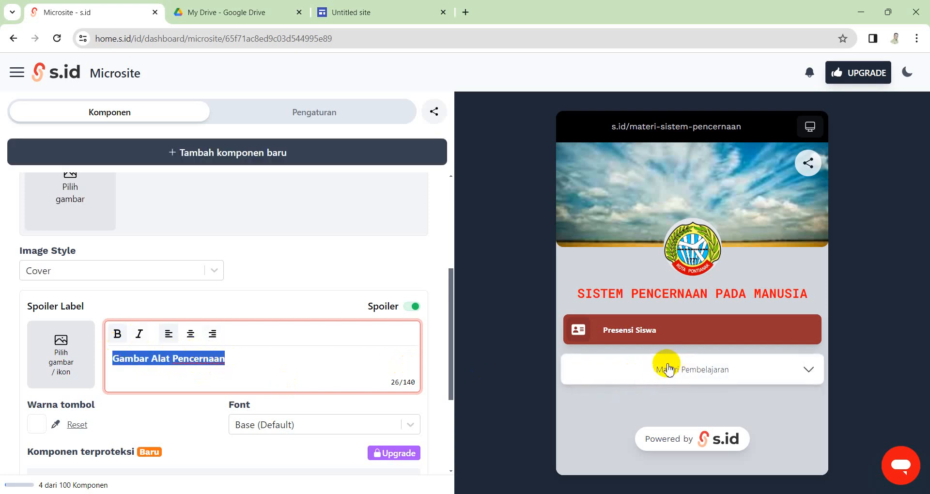
Step: Turn off the Image Slider's Spoiler and upload the Copy of Profil Tim Pengembang image as a slide without cropping
{"action": "left_click", "coordinate": [411, 307]}
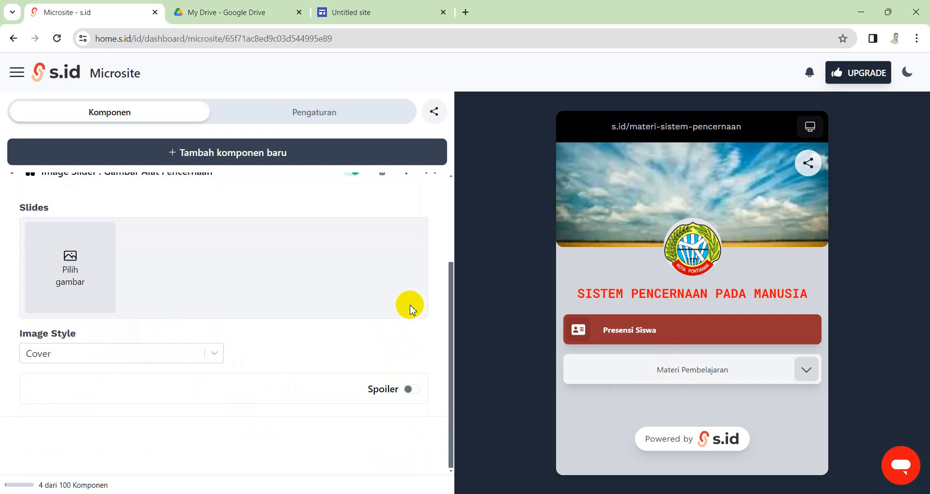
{"action": "left_click", "coordinate": [73, 266]}
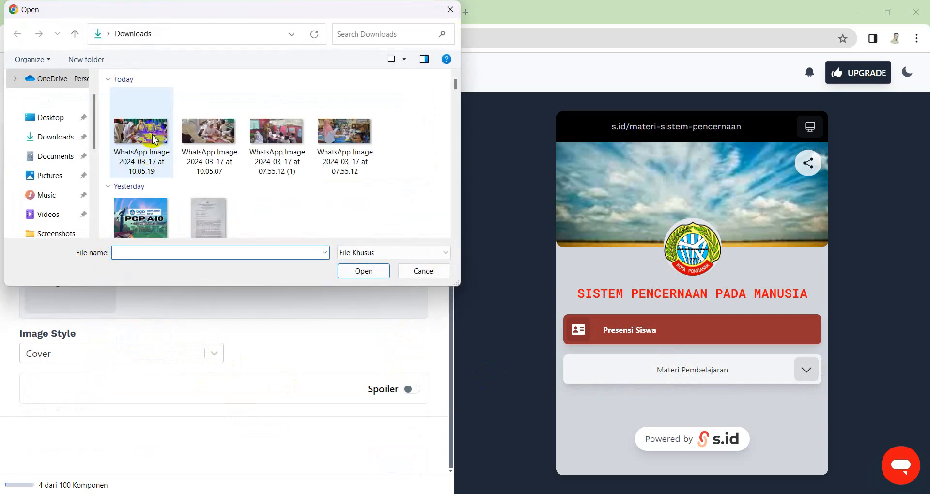
{"action": "scroll", "coordinate": [160, 203], "scroll_direction": "down", "scroll_amount": 1}
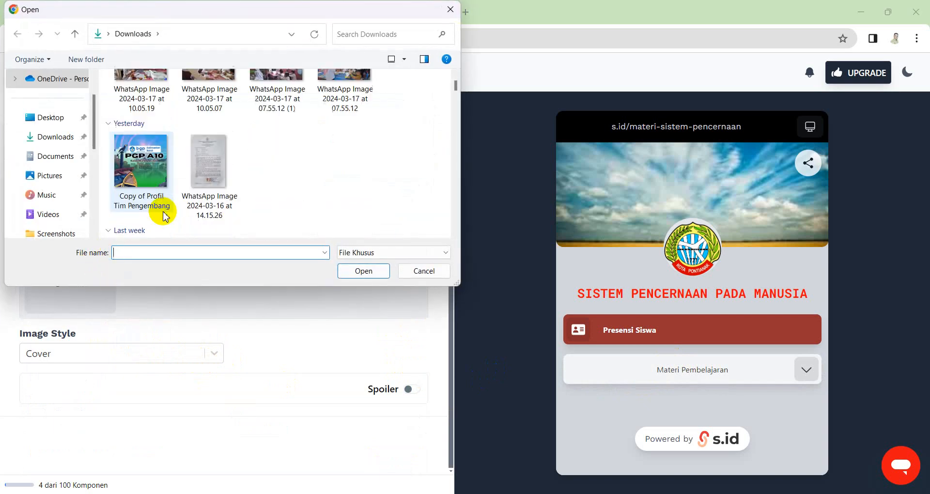
{"action": "left_click", "coordinate": [144, 169]}
{"action": "left_click", "coordinate": [358, 272]}
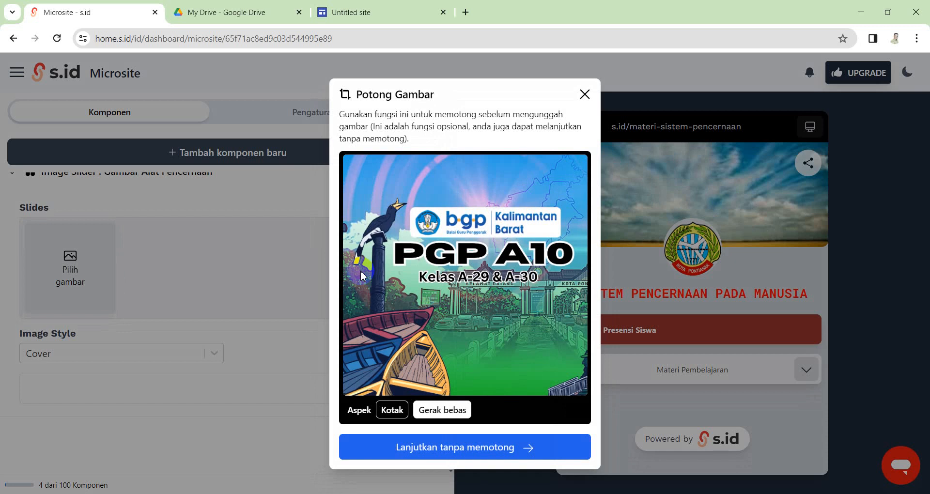
{"action": "left_click", "coordinate": [473, 444]}
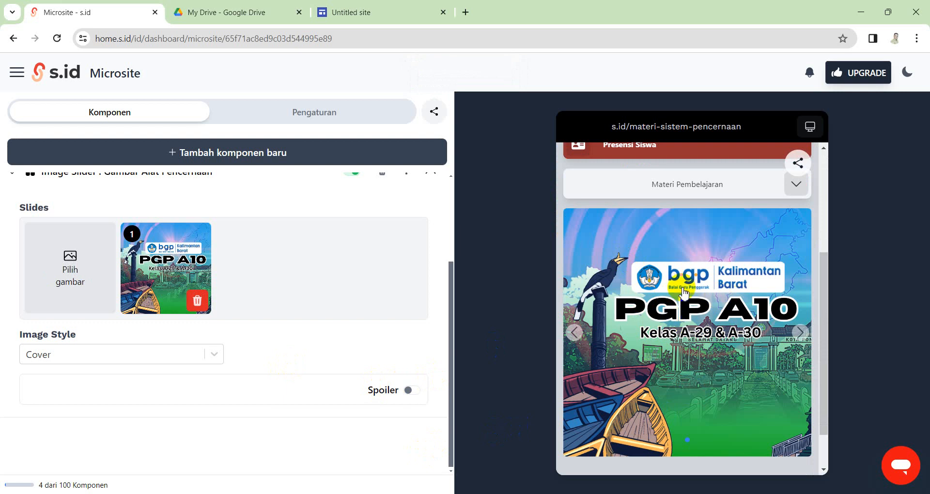
Step: Turn the Image Slider's Spoiler on again, and expand and collapse Gambar Alat Pencernaan in the preview to check its slide
{"action": "left_click", "coordinate": [415, 390]}
{"action": "scroll", "coordinate": [402, 382], "scroll_direction": "down", "scroll_amount": 1}
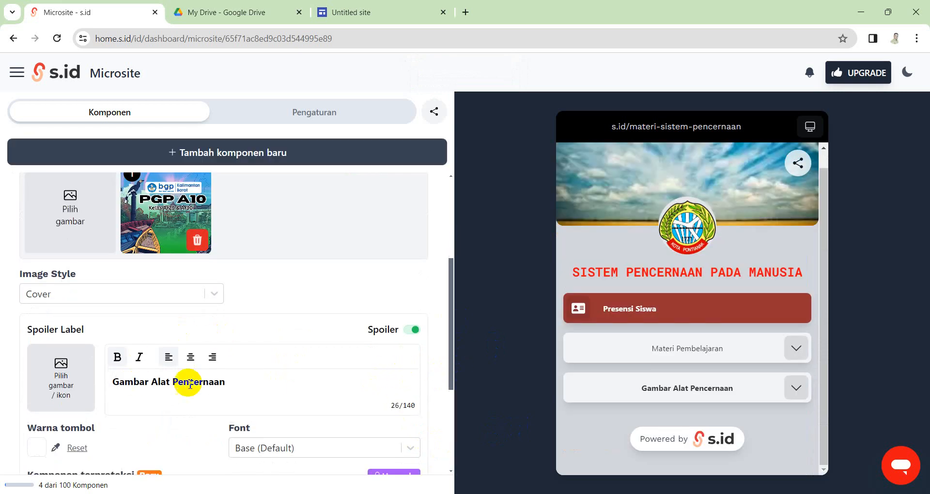
{"action": "left_click", "coordinate": [799, 390]}
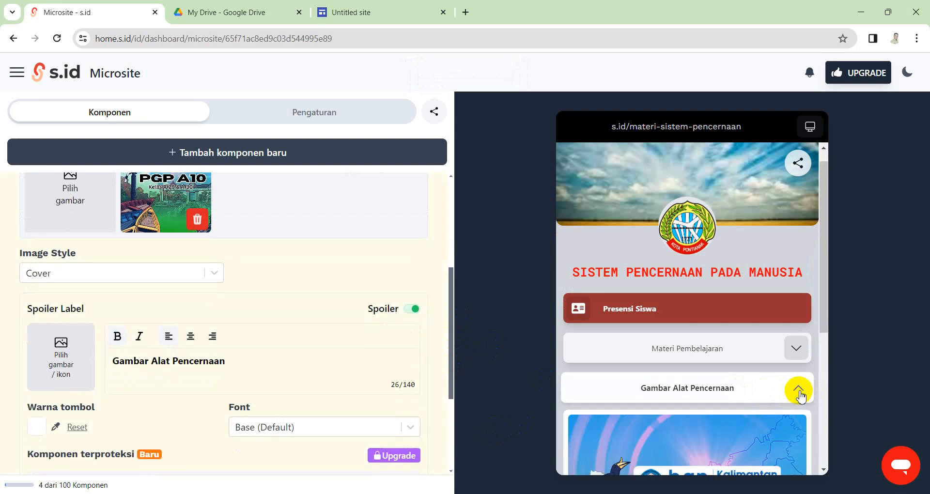
{"action": "scroll", "coordinate": [799, 391], "scroll_direction": "down", "scroll_amount": 5}
{"action": "scroll", "coordinate": [775, 189], "scroll_direction": "up", "scroll_amount": 1}
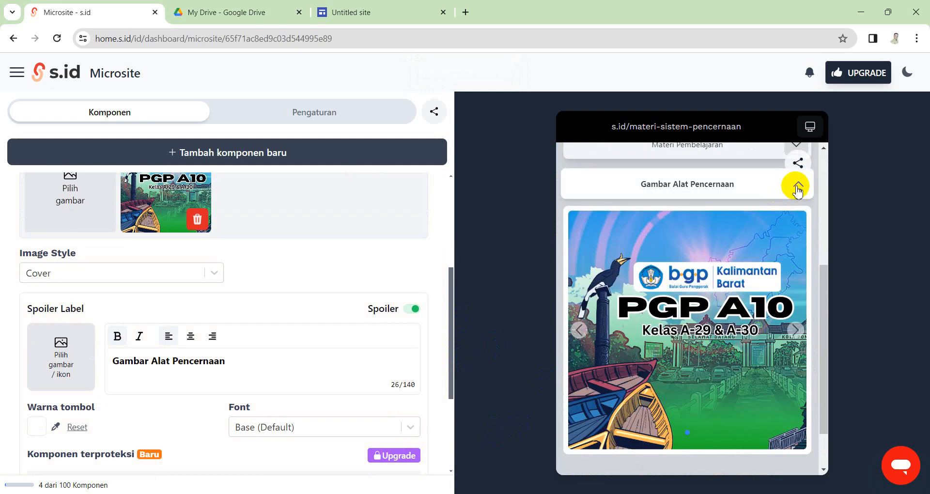
{"action": "left_click", "coordinate": [798, 186]}
{"action": "scroll", "coordinate": [124, 291], "scroll_direction": "up", "scroll_amount": 1}
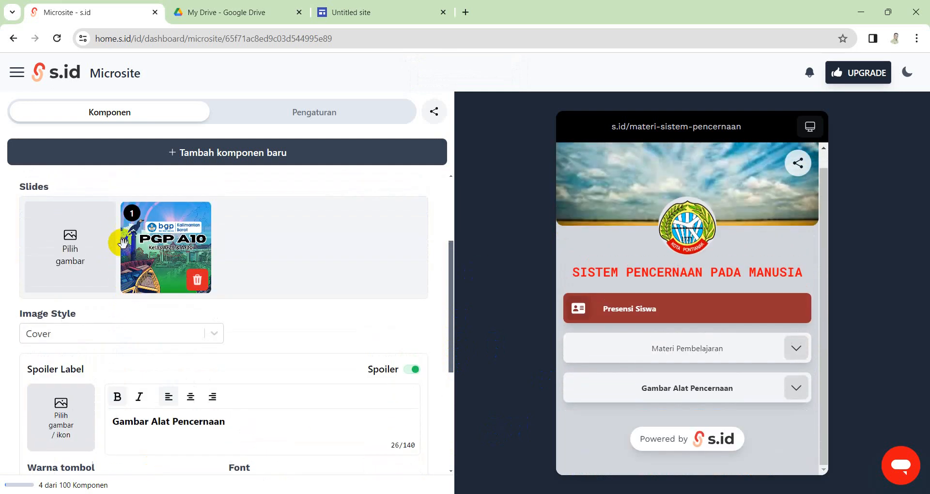
Step: Upload marhaban ya ramadhan (Instagram Post) (1) as another slide without cropping, and collapse the Image Slider component
{"action": "scroll", "coordinate": [112, 261], "scroll_direction": "up", "scroll_amount": 2}
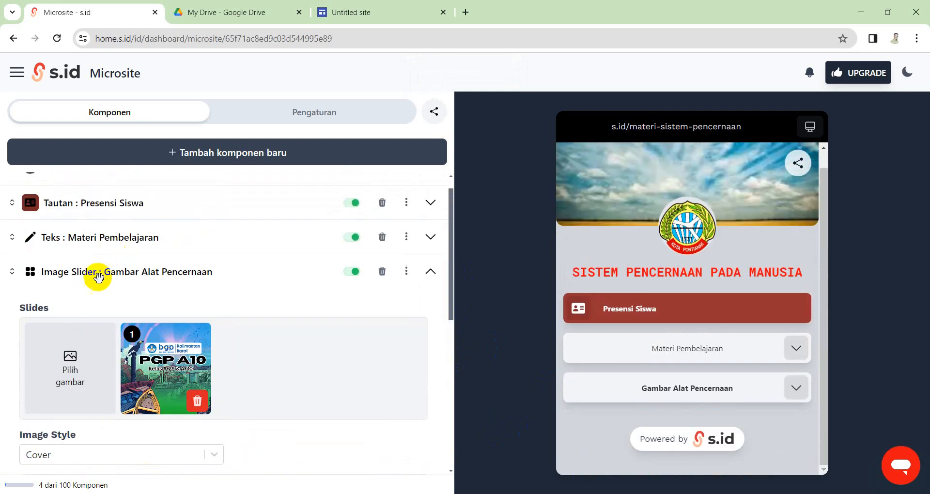
{"action": "left_click", "coordinate": [71, 361]}
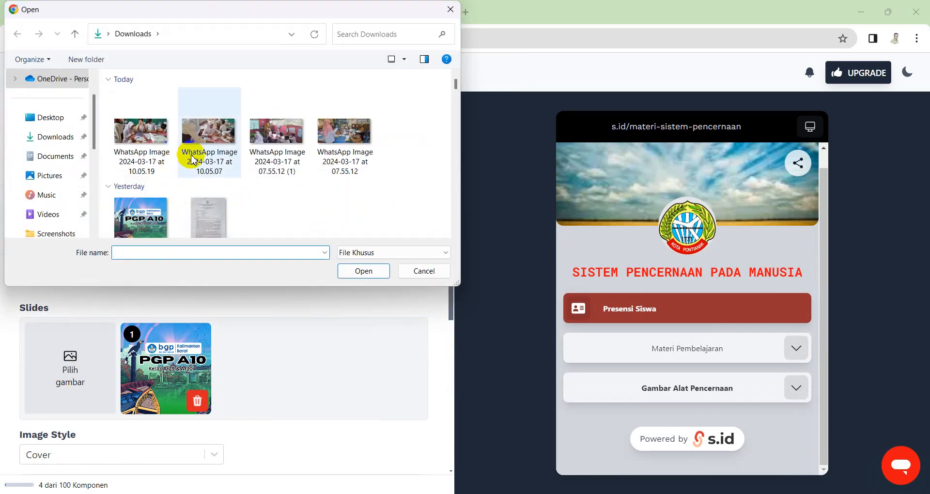
{"action": "scroll", "coordinate": [208, 155], "scroll_direction": "down", "scroll_amount": 10}
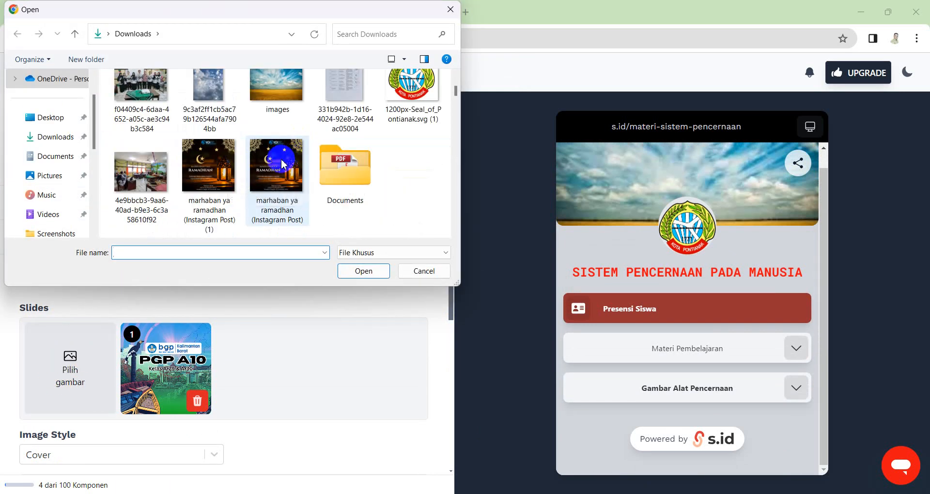
{"action": "left_click", "coordinate": [218, 160]}
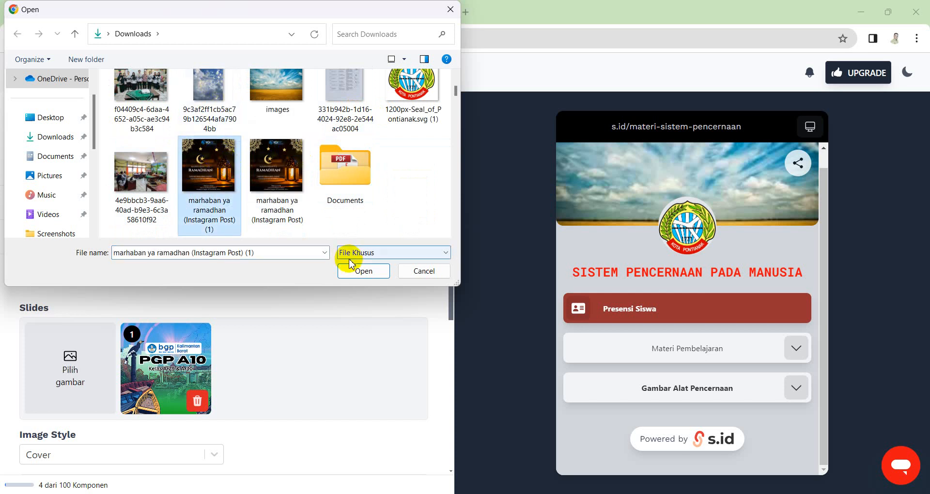
{"action": "left_click", "coordinate": [363, 270]}
{"action": "left_click", "coordinate": [463, 445]}
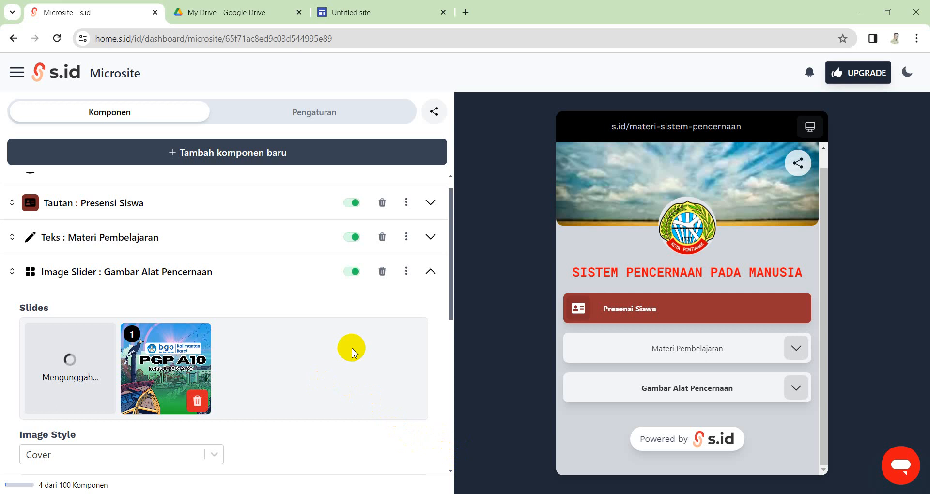
{"action": "left_click", "coordinate": [431, 274]}
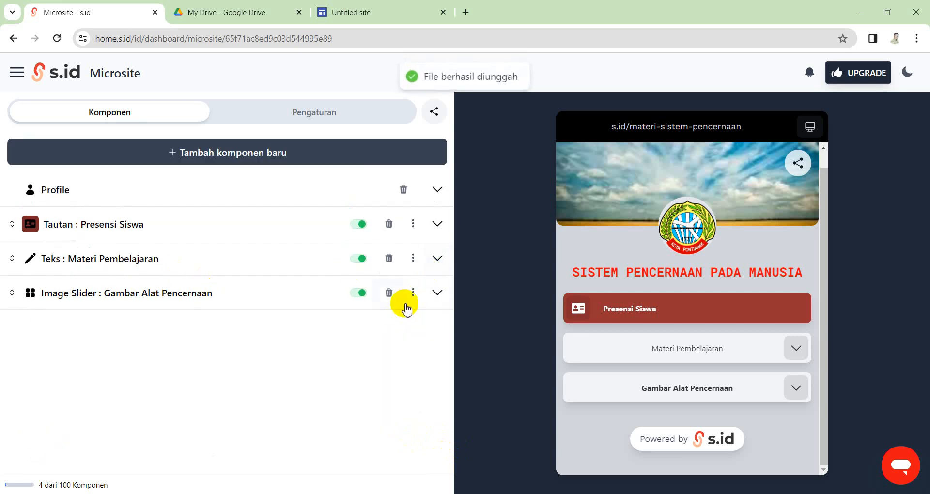
Step: Expand Gambar Alat Pencernaan in the preview, go to its second slide, and collapse it again
{"action": "left_click", "coordinate": [799, 388]}
{"action": "scroll", "coordinate": [702, 368], "scroll_direction": "down", "scroll_amount": 5}
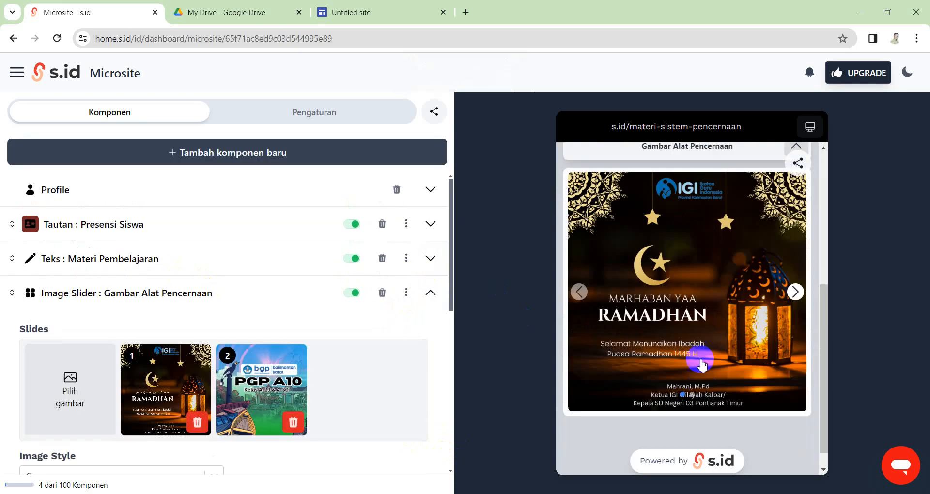
{"action": "left_click", "coordinate": [795, 291]}
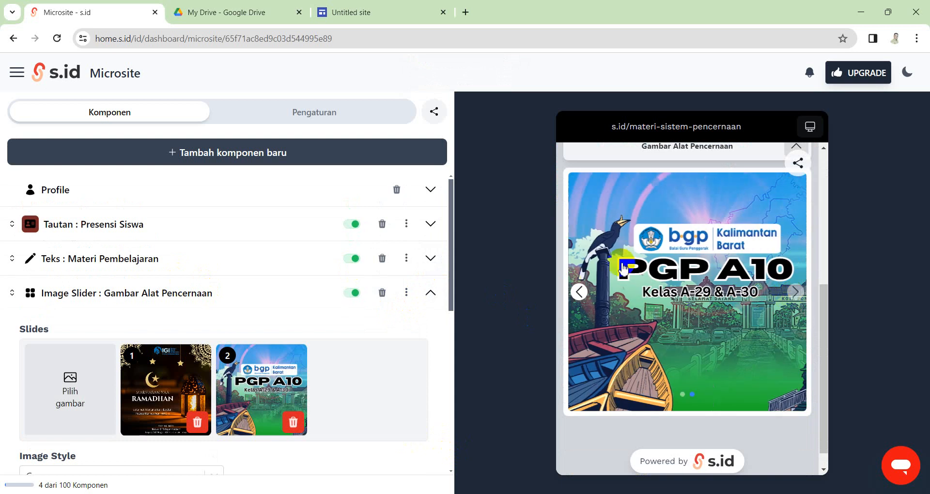
{"action": "scroll", "coordinate": [802, 203], "scroll_direction": "up", "scroll_amount": 5}
{"action": "left_click", "coordinate": [796, 268]}
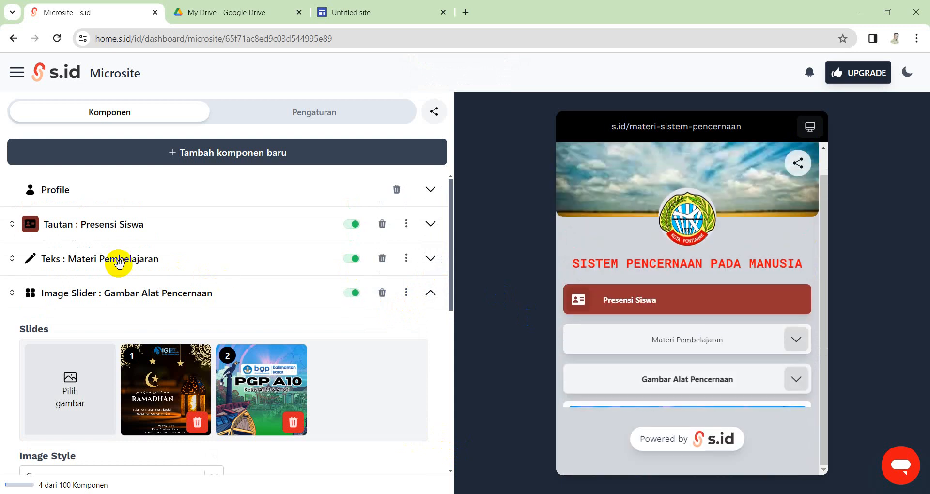
Step: Collapse the Image Slider component and highlight the Video Ilustrasi Sistem Pencernaan pada Manusia (YouTube) item in the Word outline
{"action": "left_click", "coordinate": [436, 293]}
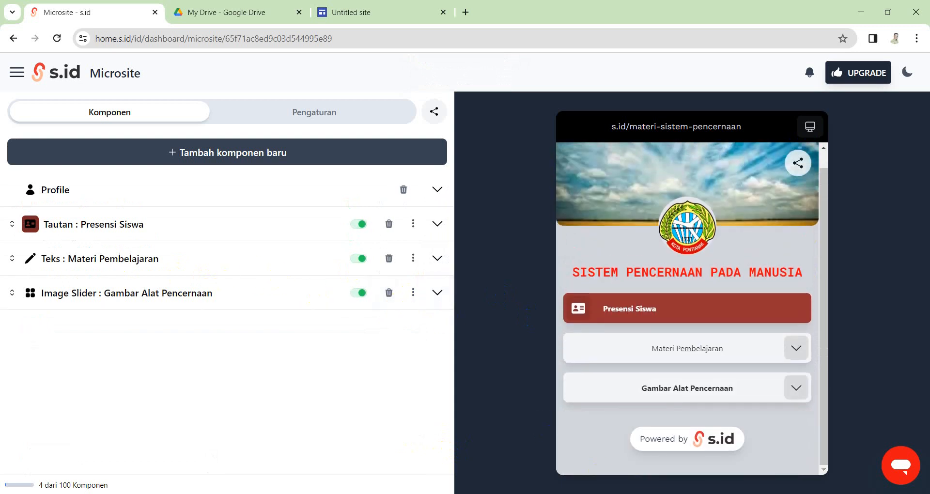
{"action": "left_click", "coordinate": [451, 493]}
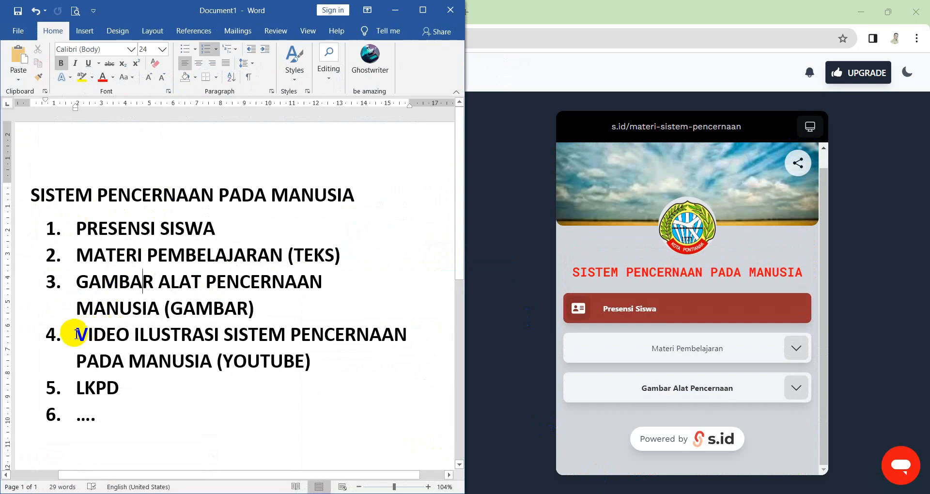
{"action": "left_click_drag", "start_coordinate": [75, 334], "coordinate": [318, 358]}
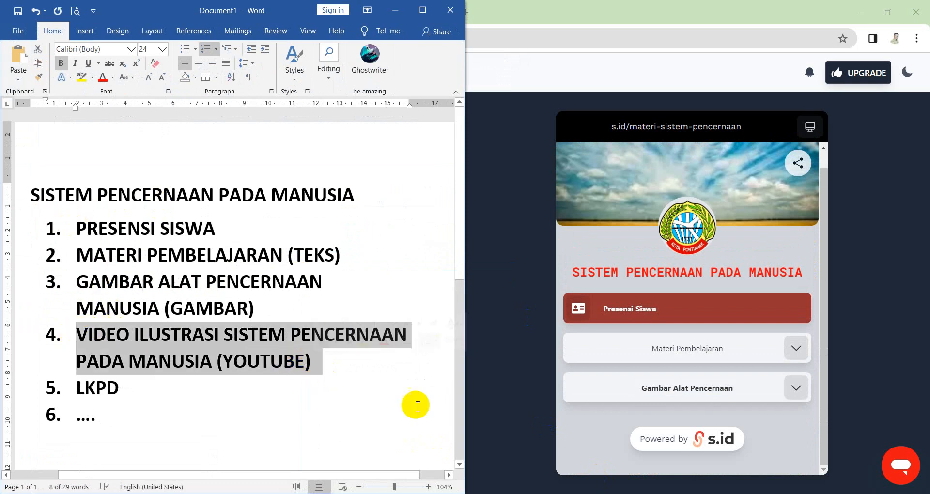
{"action": "left_click", "coordinate": [504, 412]}
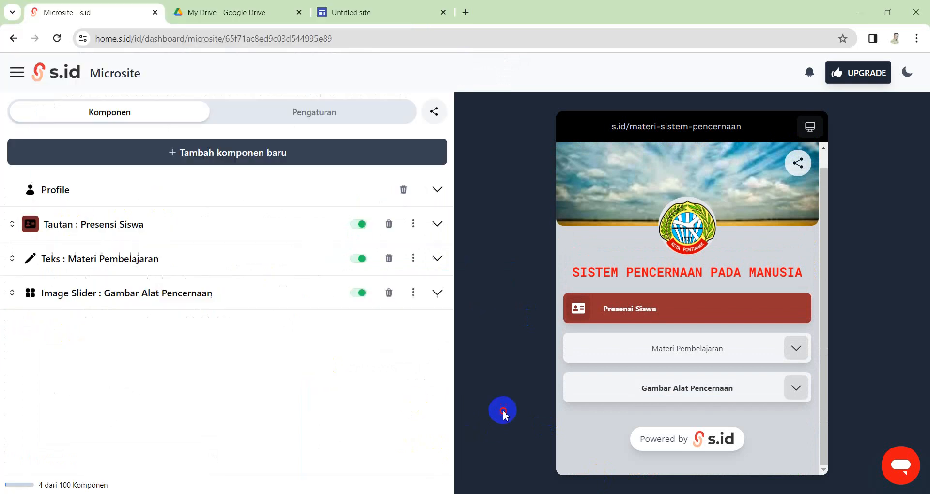
Step: Add an Embed component at the end of the microsite and turn on its Spoiler with the label Video Pembelajaran
{"action": "left_click", "coordinate": [179, 153]}
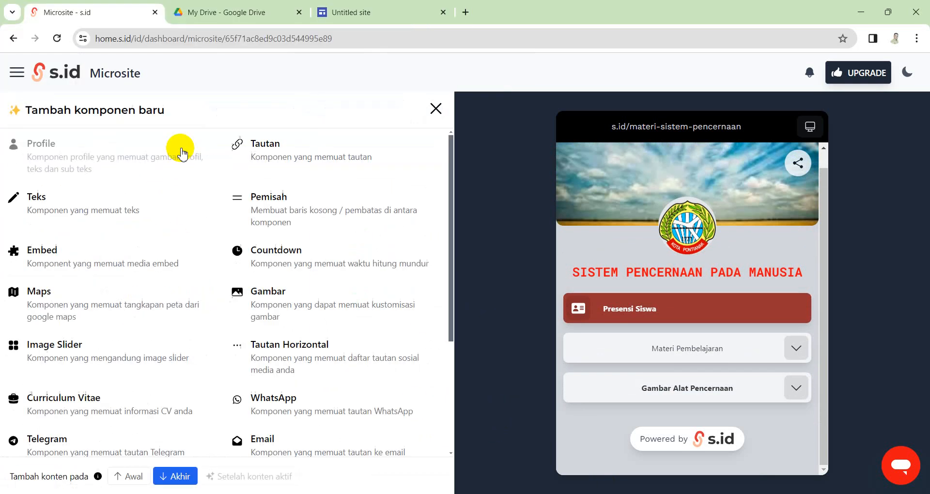
{"action": "left_click", "coordinate": [48, 263]}
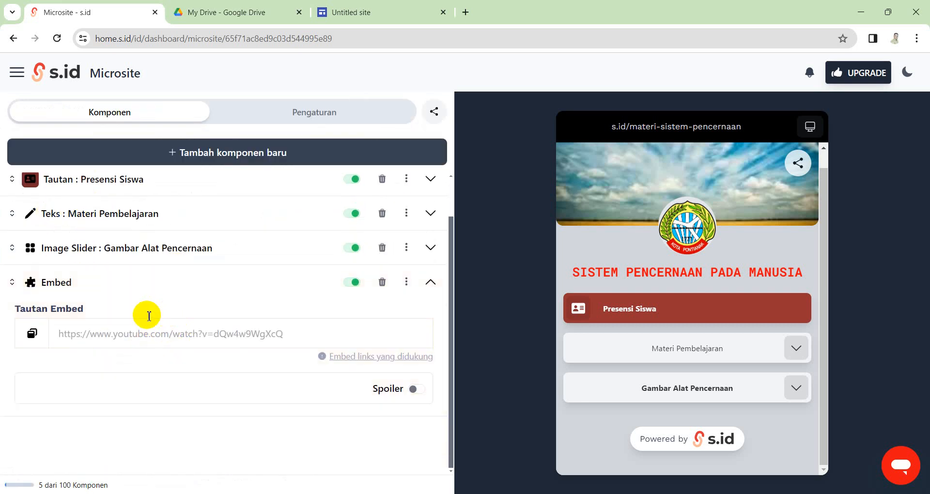
{"action": "left_click", "coordinate": [415, 389]}
{"action": "left_click", "coordinate": [182, 442]}
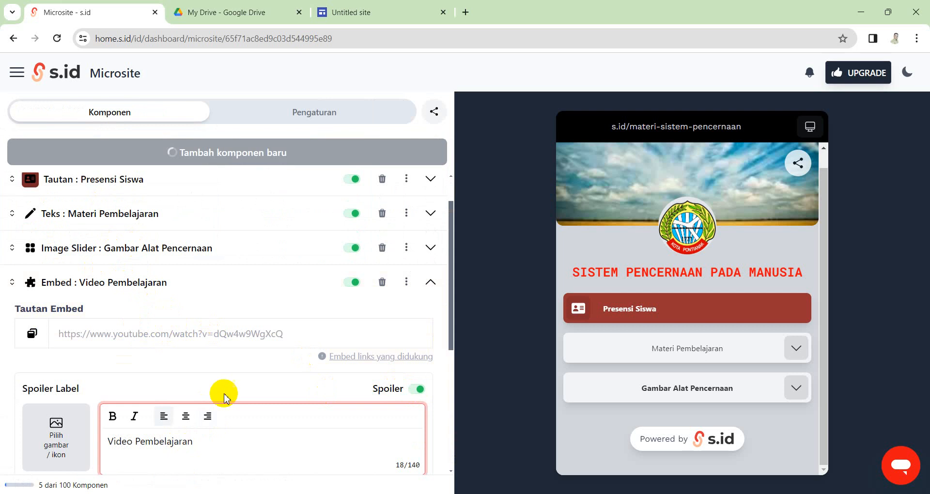
Step: Switch to the Untitled site browser tab and load youtube.com in it
{"action": "left_click", "coordinate": [368, 15]}
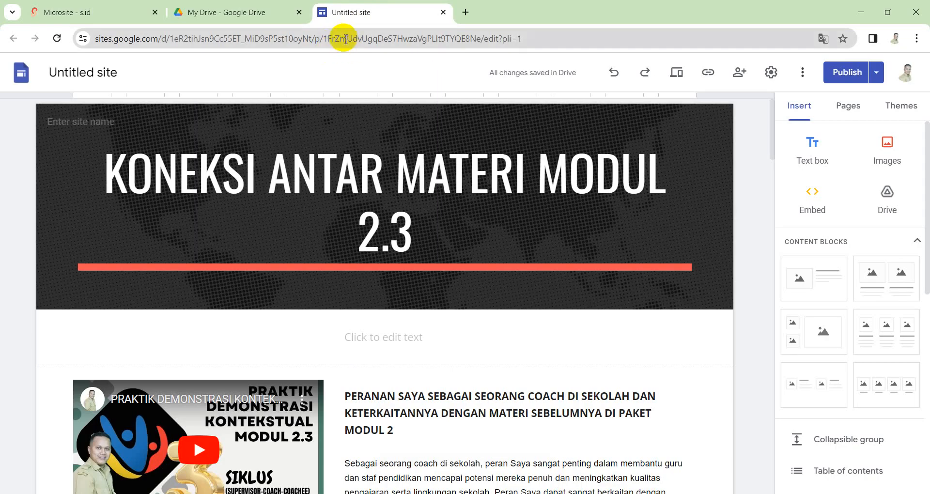
{"action": "left_click", "coordinate": [346, 39]}
{"action": "type", "text": "yo"}
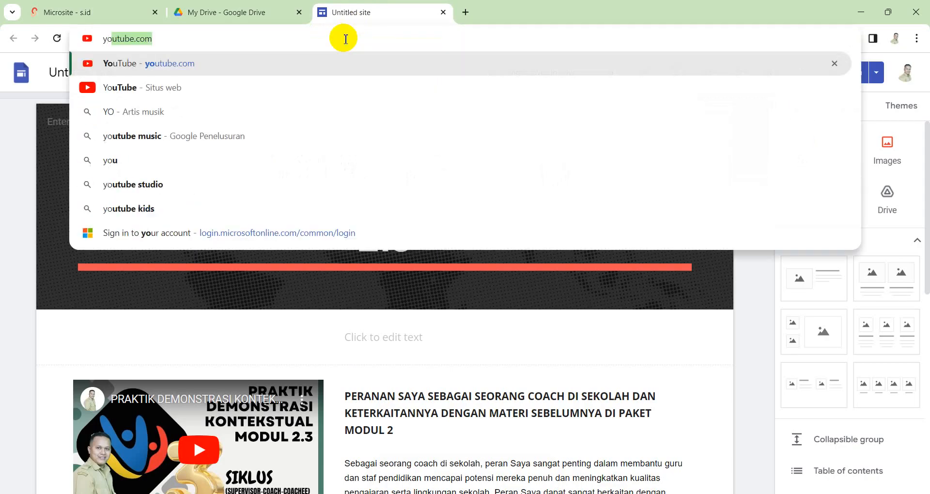
{"action": "type", "text": "utube."}
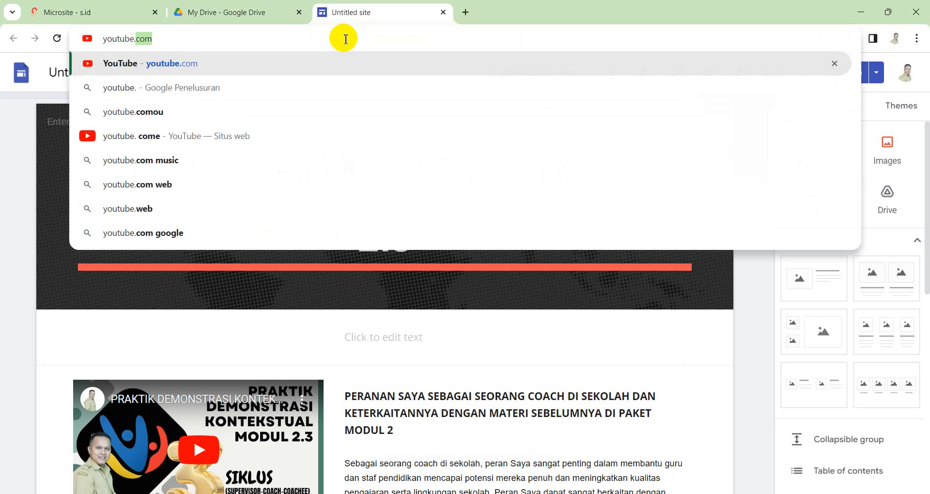
{"action": "key", "text": "Return"}
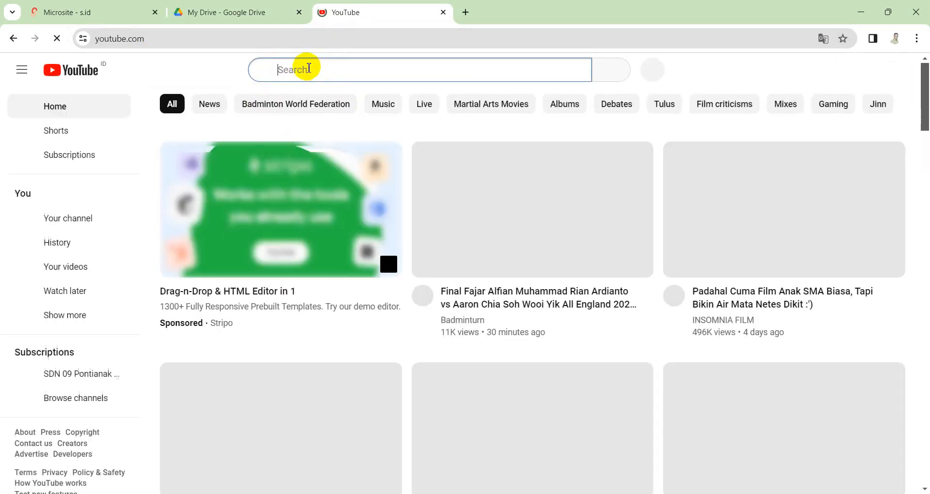
Step: Search YouTube for sistem pencernaan manusia and open the video ANATOMI DAN FISIOLOGI SISTEM PENCERNAAN MANUSIA
{"action": "left_click", "coordinate": [307, 68]}
{"action": "type", "text": "sis"}
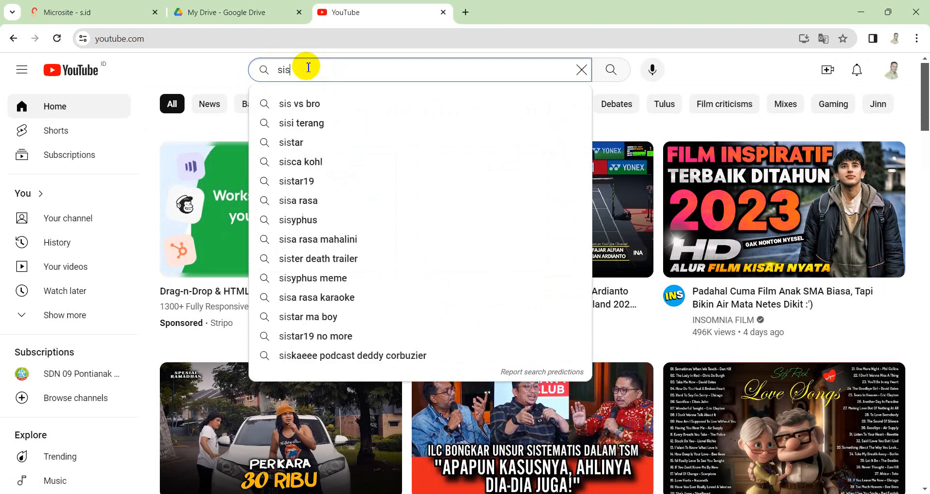
{"action": "type", "text": "tem pencer"}
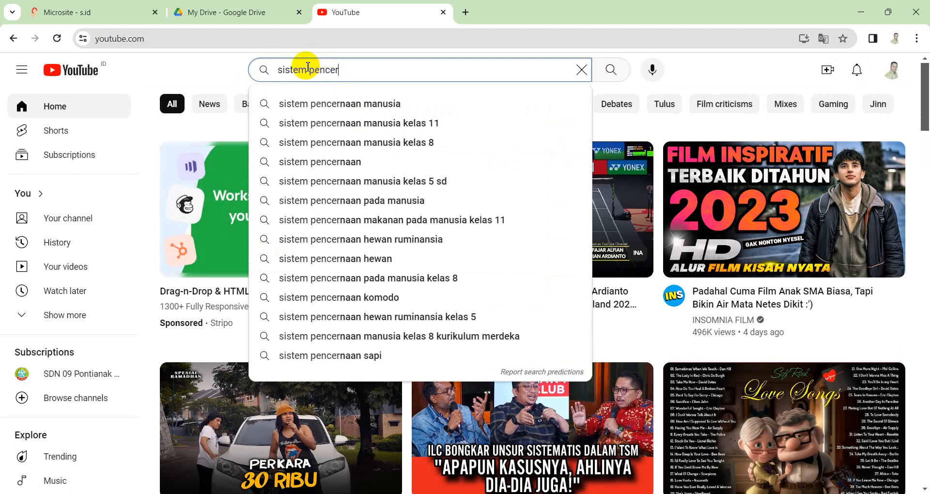
{"action": "left_click", "coordinate": [317, 104]}
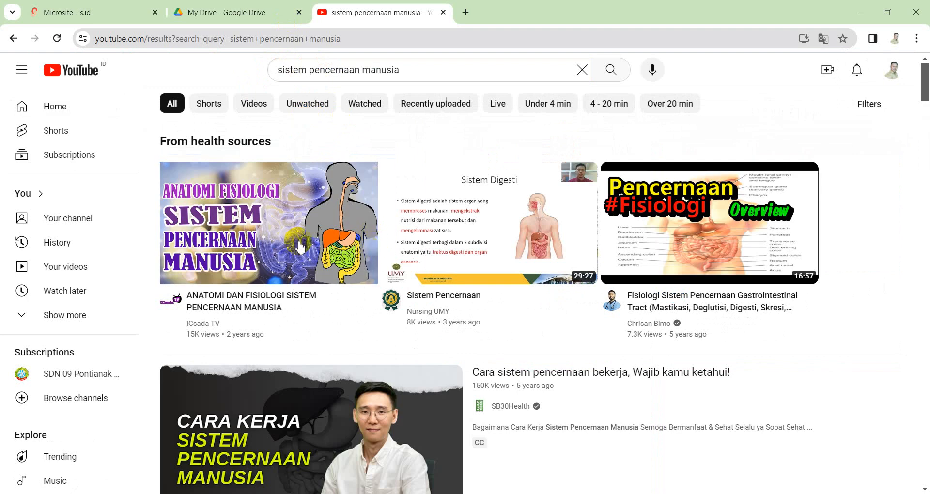
{"action": "left_click", "coordinate": [347, 199]}
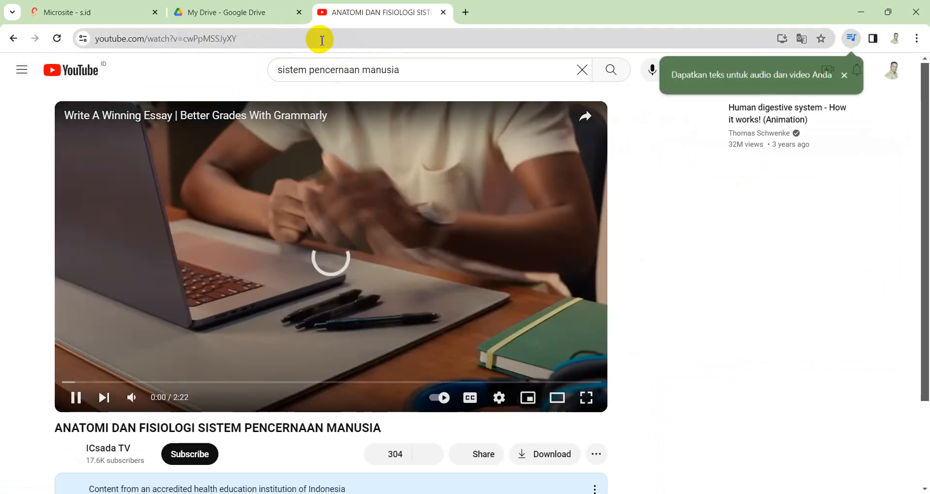
Step: Copy the YouTube video's web address and close its browser tab
{"action": "left_click", "coordinate": [320, 38]}
{"action": "key", "text": "ctrl+c"}
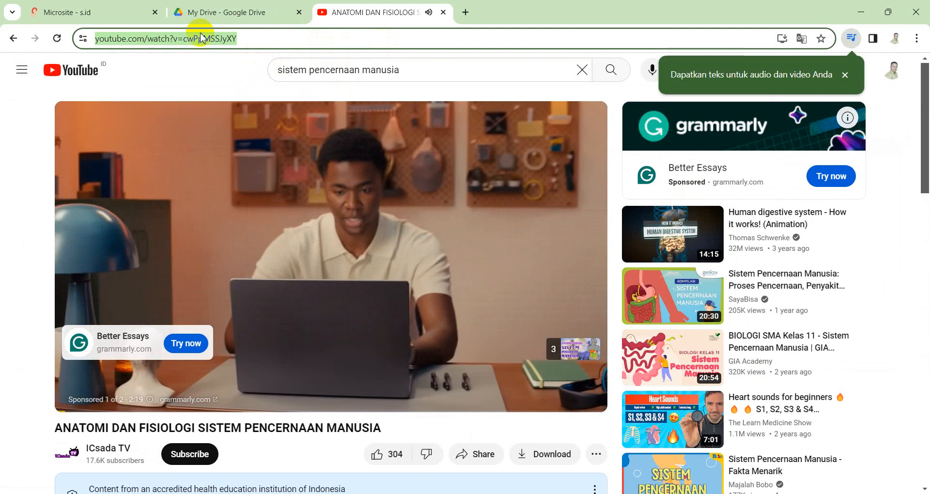
{"action": "right_click", "coordinate": [214, 42]}
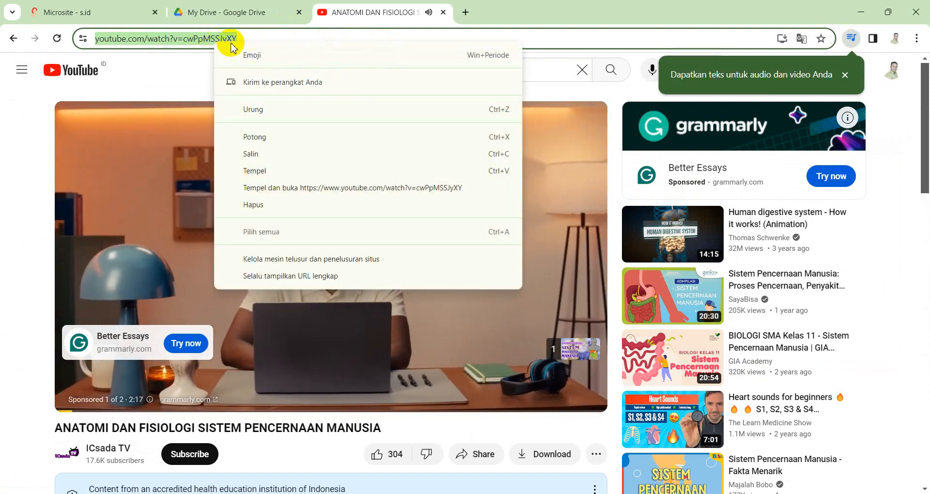
{"action": "left_click", "coordinate": [252, 154]}
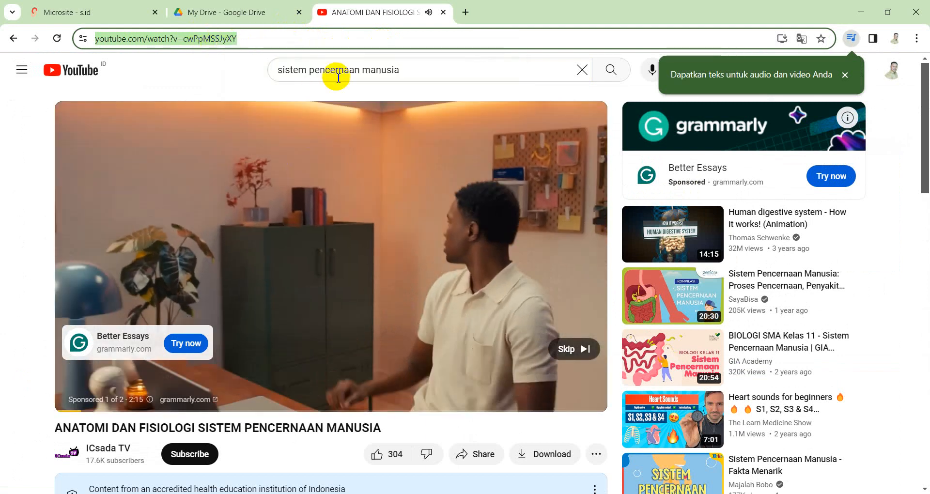
{"action": "left_click", "coordinate": [443, 13]}
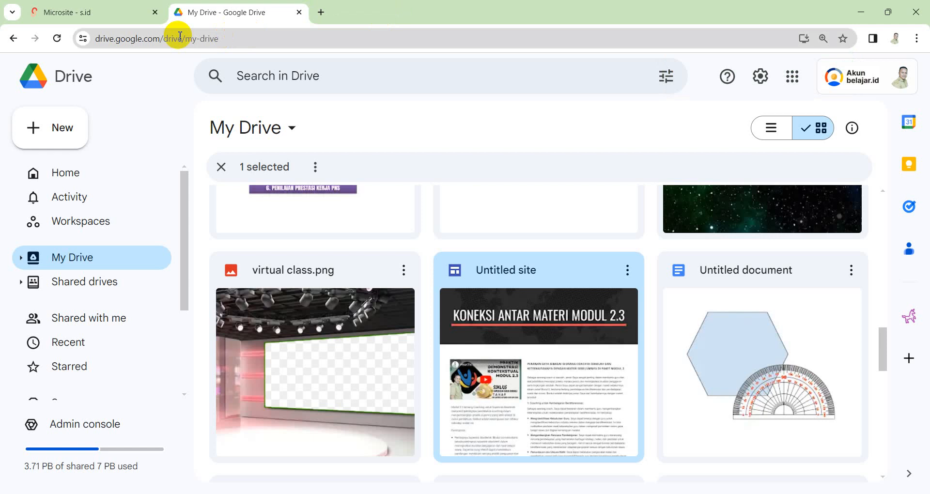
Step: Paste the copied YouTube link as the Video Pembelajaran component's Tautan Embed on the s.id microsite, and collapse the component
{"action": "left_click", "coordinate": [56, 12]}
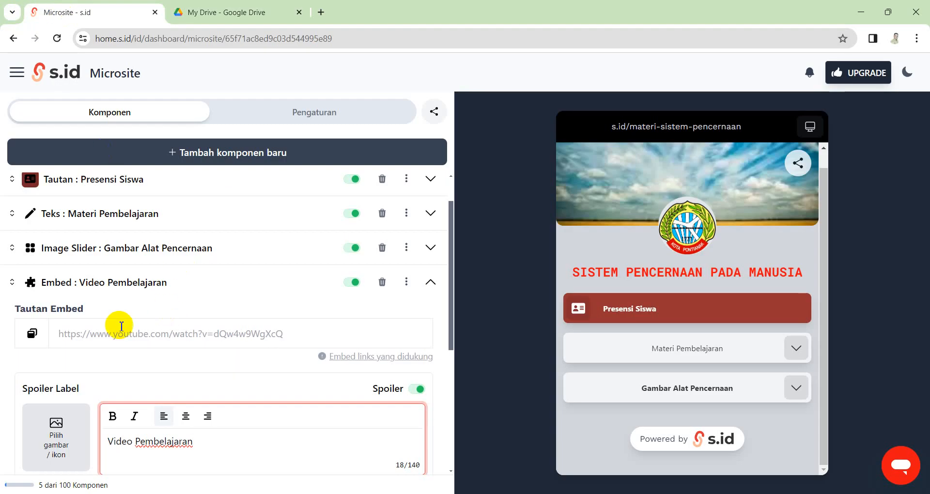
{"action": "left_click", "coordinate": [103, 333]}
{"action": "key", "text": "ctrl+v"}
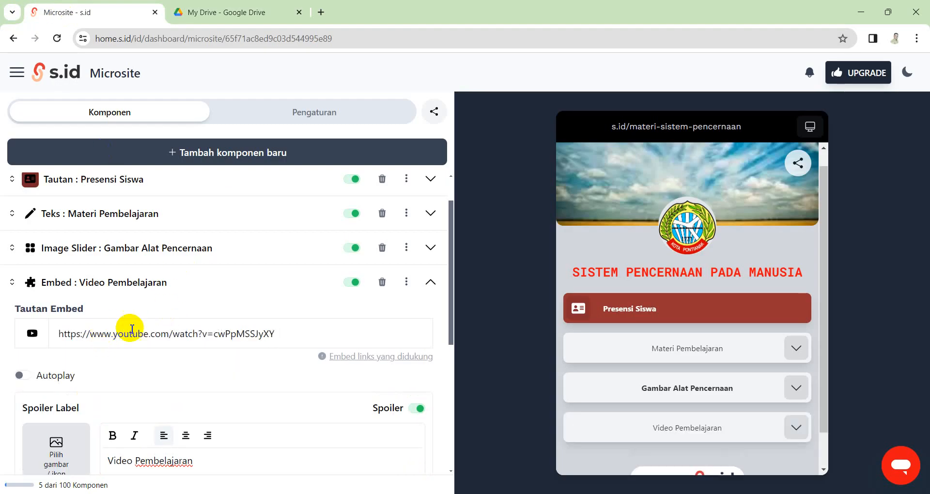
{"action": "scroll", "coordinate": [207, 417], "scroll_direction": "down", "scroll_amount": 3}
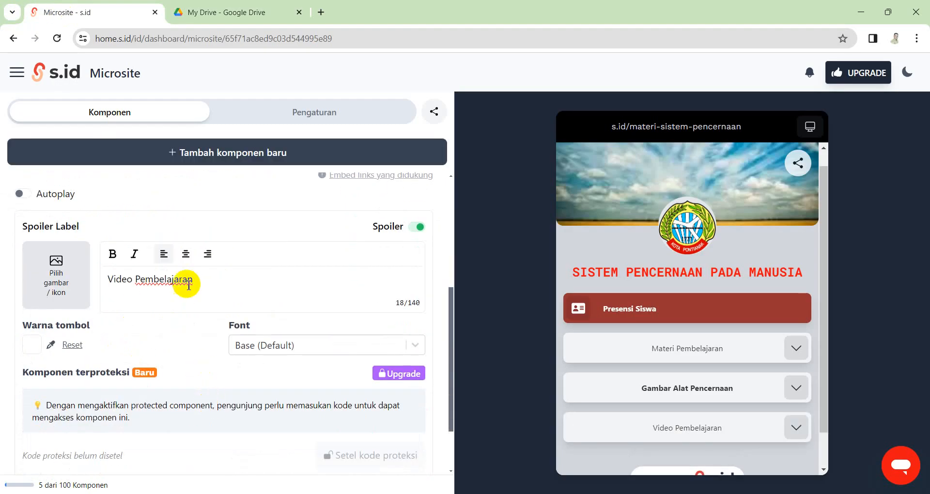
{"action": "scroll", "coordinate": [225, 286], "scroll_direction": "up", "scroll_amount": 3}
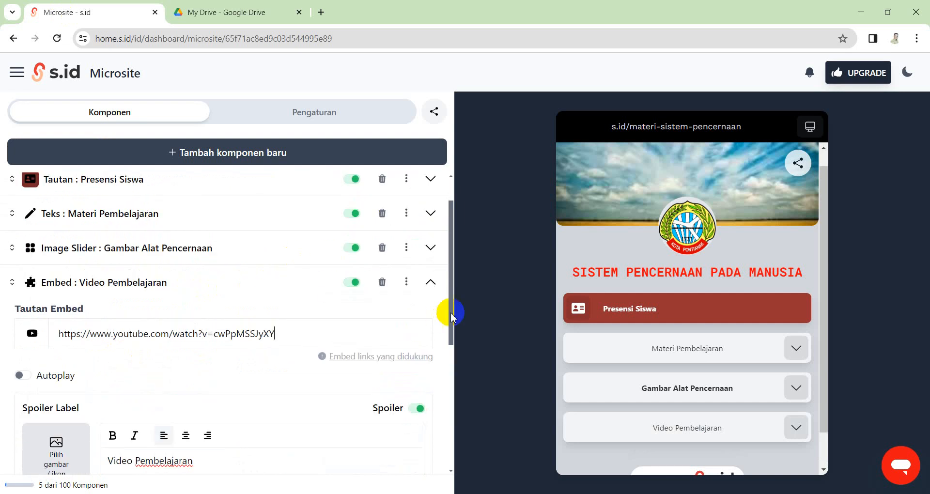
{"action": "left_click", "coordinate": [431, 282]}
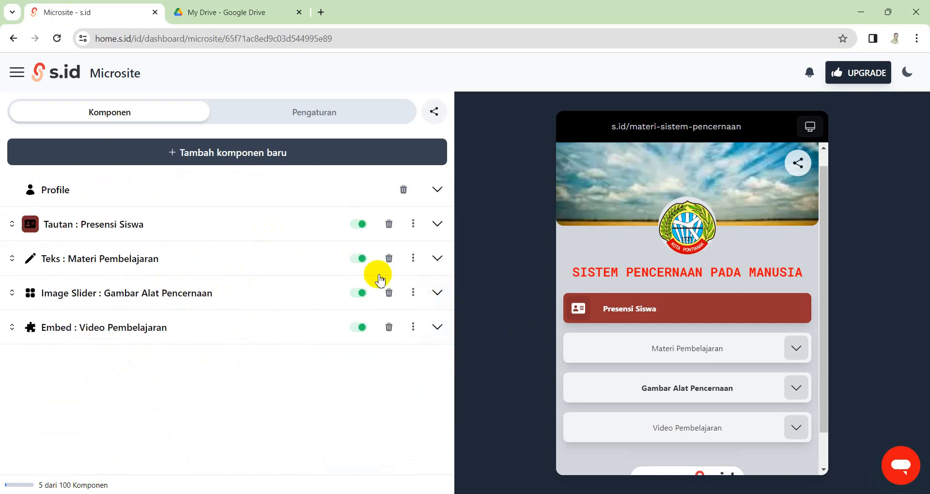
Step: Open the live SISTEM PENCERNAAN PADA MANUSIA microsite, test its Presensi Siswa link, and close the page it opens
{"action": "scroll", "coordinate": [731, 402], "scroll_direction": "down", "scroll_amount": 1}
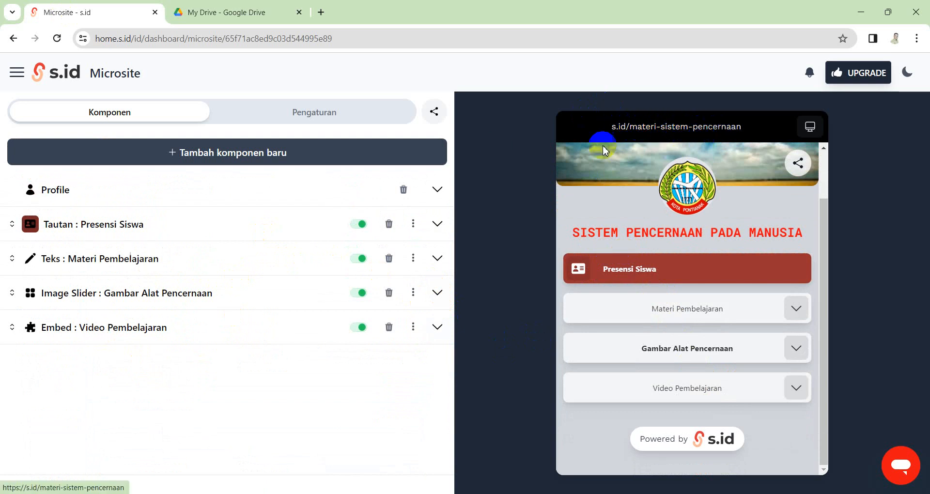
{"action": "left_click", "coordinate": [438, 115]}
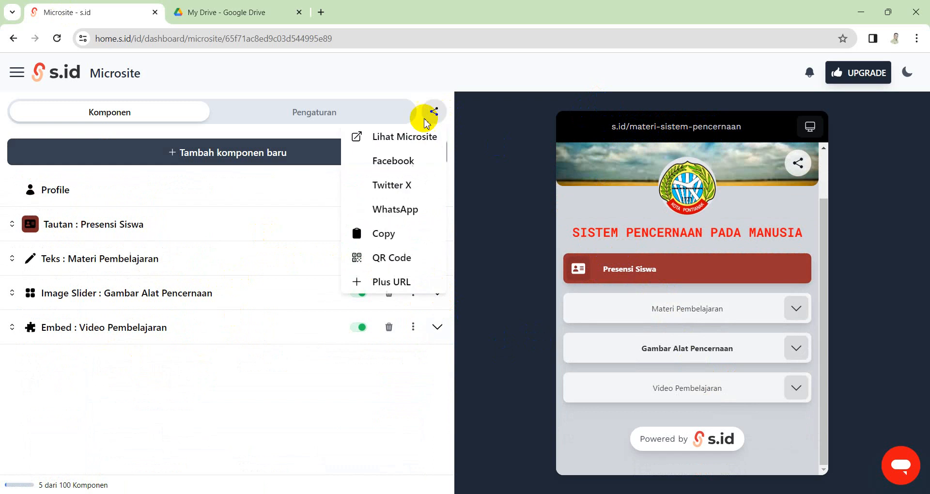
{"action": "left_click", "coordinate": [401, 145]}
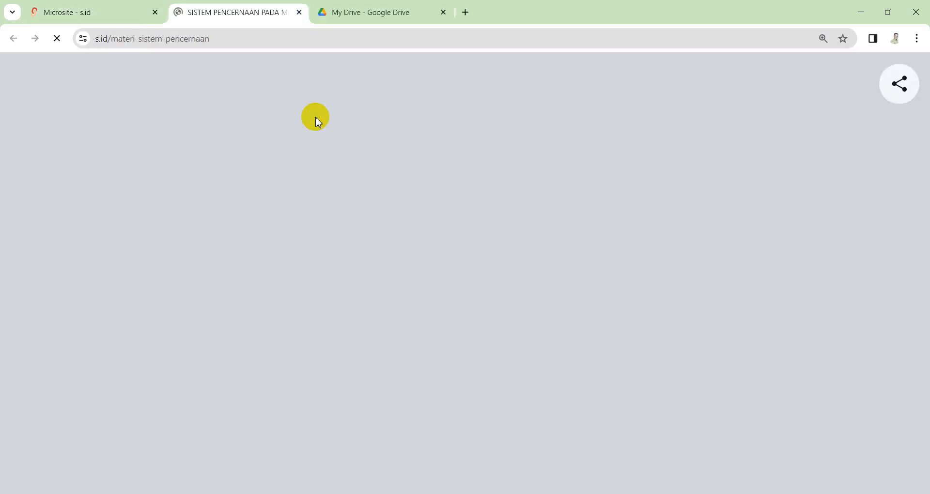
{"action": "scroll", "coordinate": [450, 164], "scroll_direction": "down", "scroll_amount": 3}
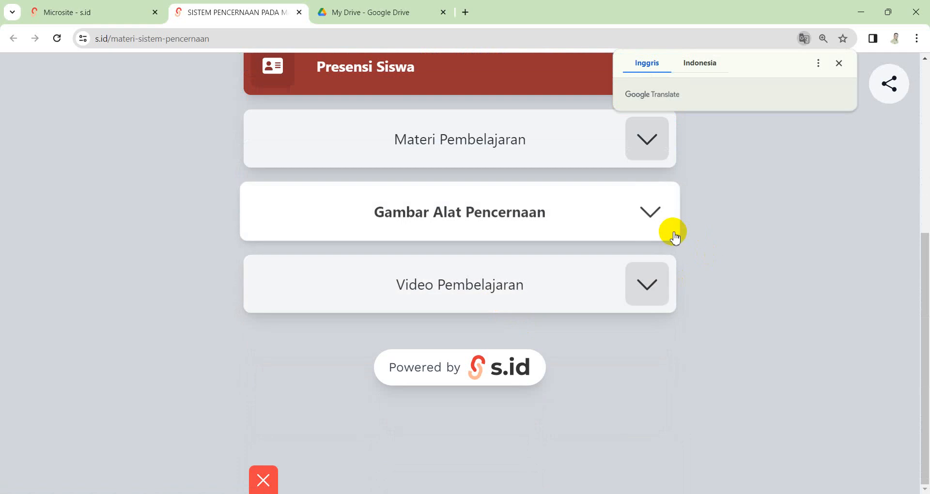
{"action": "scroll", "coordinate": [556, 176], "scroll_direction": "up", "scroll_amount": 2}
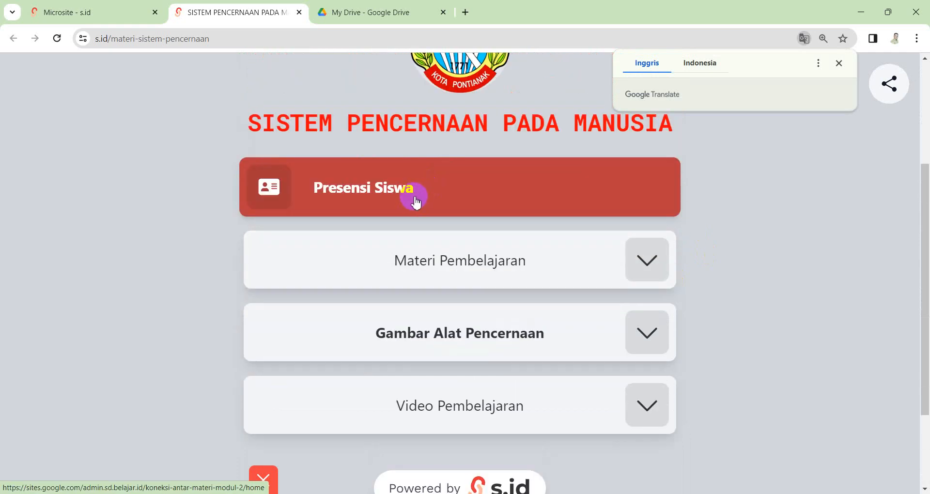
{"action": "left_click", "coordinate": [415, 200]}
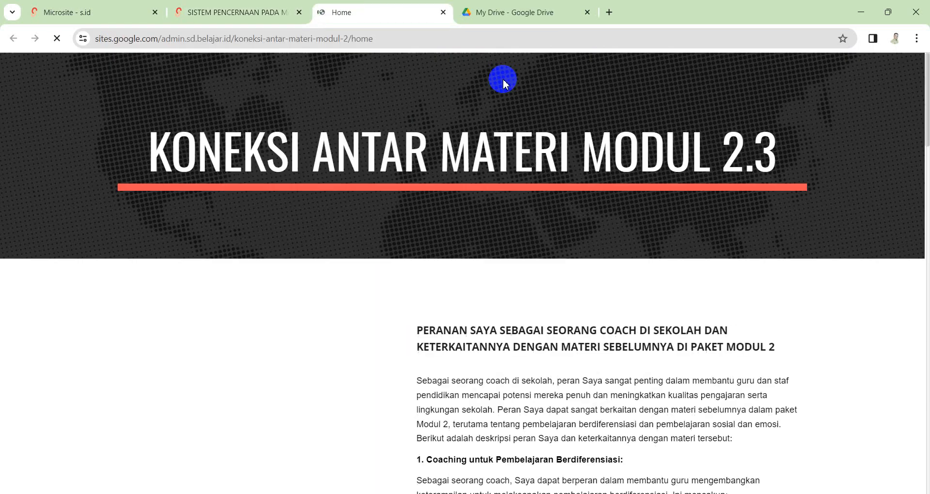
{"action": "left_click", "coordinate": [442, 13]}
Step: Expand Materi Pembelajaran on the live microsite to check its text, and collapse it again
{"action": "left_click", "coordinate": [637, 266]}
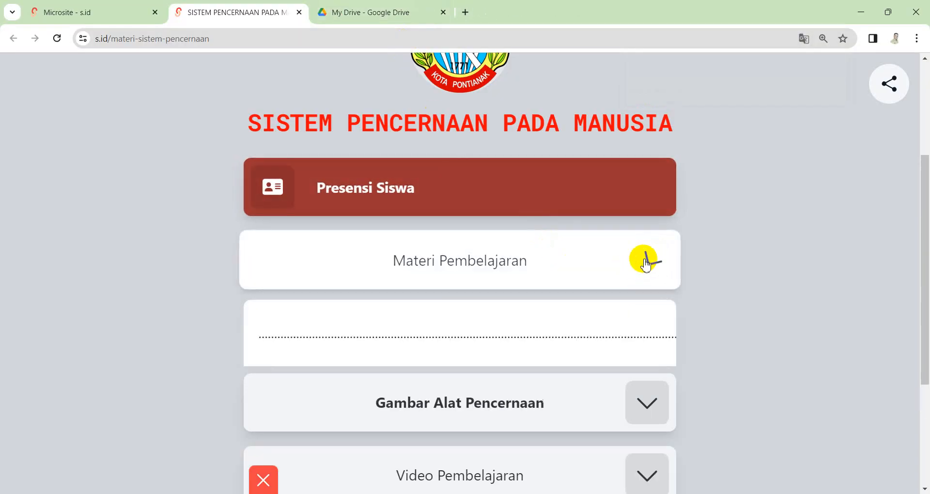
{"action": "scroll", "coordinate": [407, 289], "scroll_direction": "down", "scroll_amount": 1}
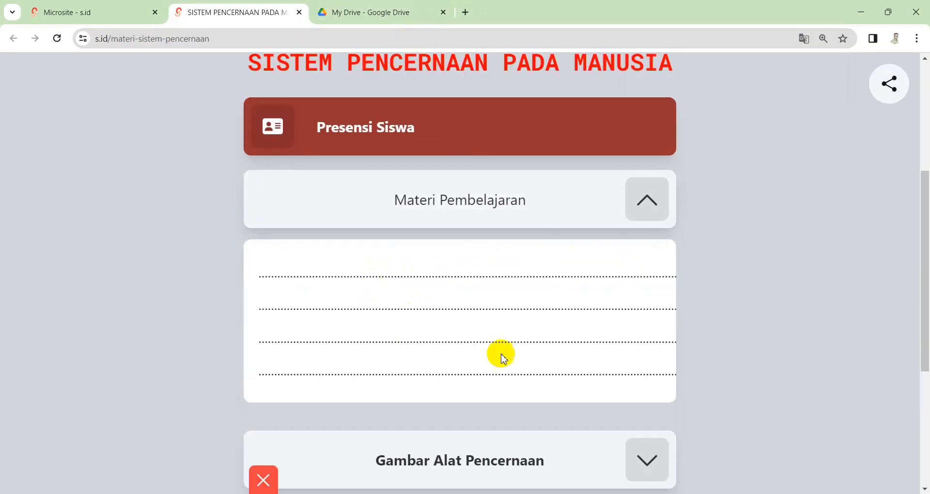
{"action": "left_click", "coordinate": [646, 200]}
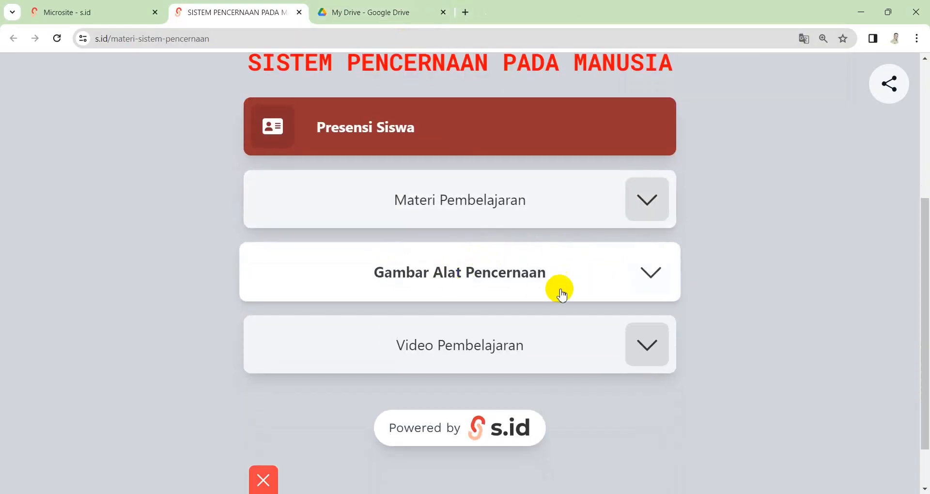
Step: Expand Gambar Alat Pencernaan on the live microsite, advance the slider to its second image, and collapse the section
{"action": "left_click", "coordinate": [652, 274]}
{"action": "scroll", "coordinate": [627, 283], "scroll_direction": "down", "scroll_amount": 4}
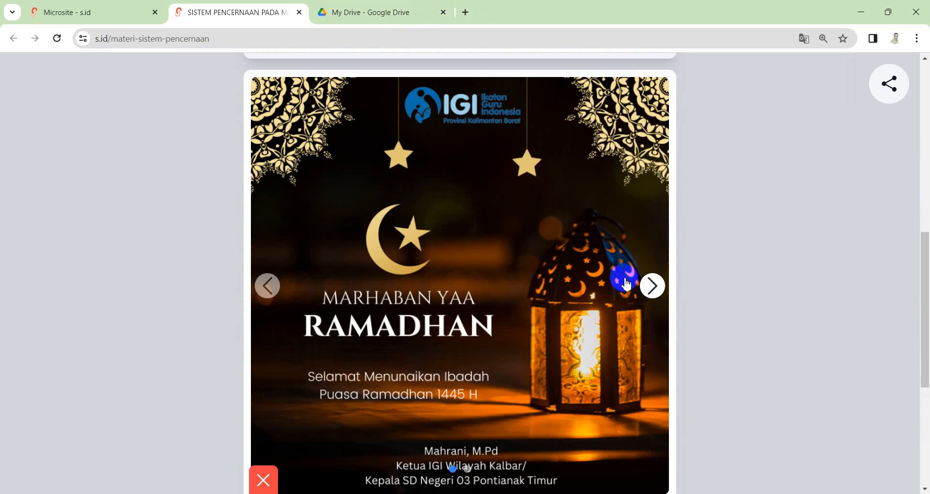
{"action": "left_click", "coordinate": [655, 294]}
{"action": "scroll", "coordinate": [662, 201], "scroll_direction": "up", "scroll_amount": 4}
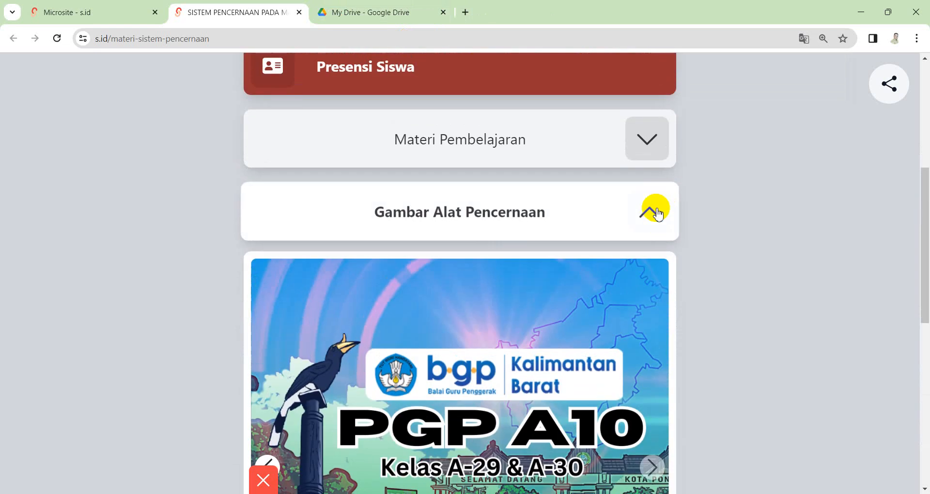
{"action": "left_click", "coordinate": [652, 211]}
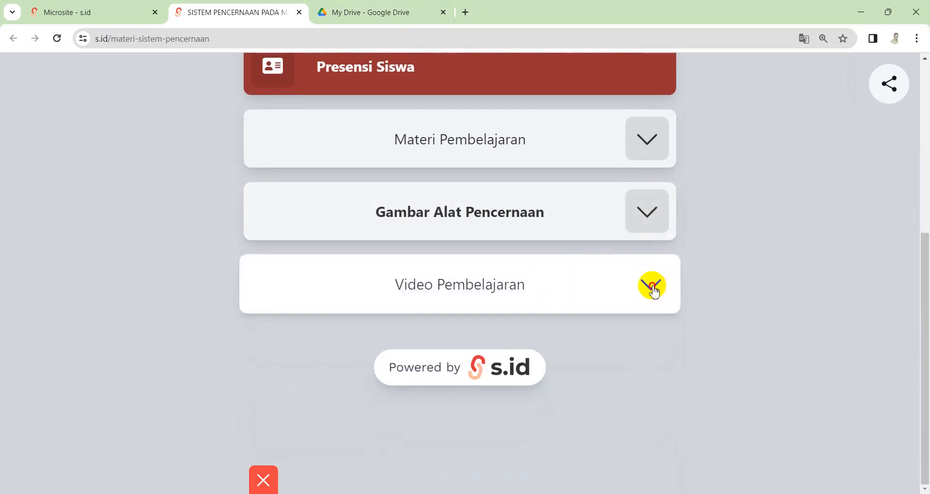
Step: Expand Video Pembelajaran on the live microsite, play the embedded video briefly, pause it, and collapse the section
{"action": "left_click", "coordinate": [654, 284]}
{"action": "scroll", "coordinate": [557, 277], "scroll_direction": "down", "scroll_amount": 4}
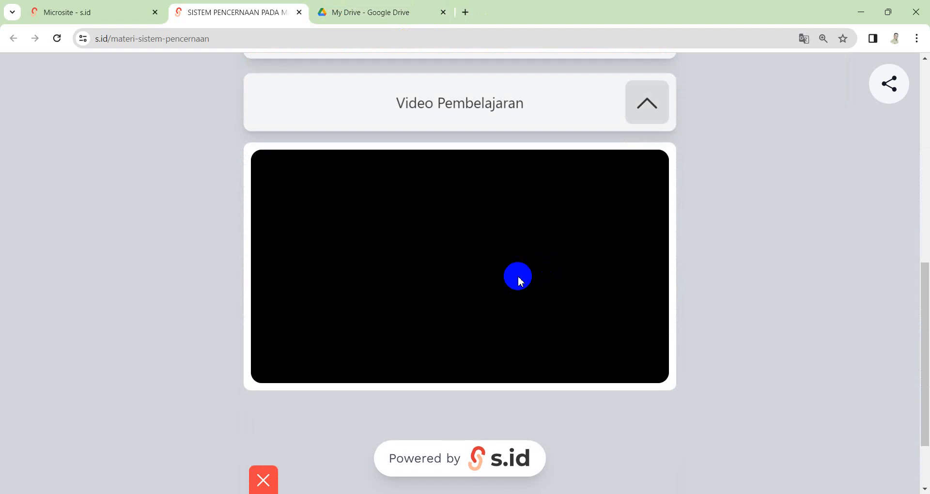
{"action": "left_click", "coordinate": [458, 267]}
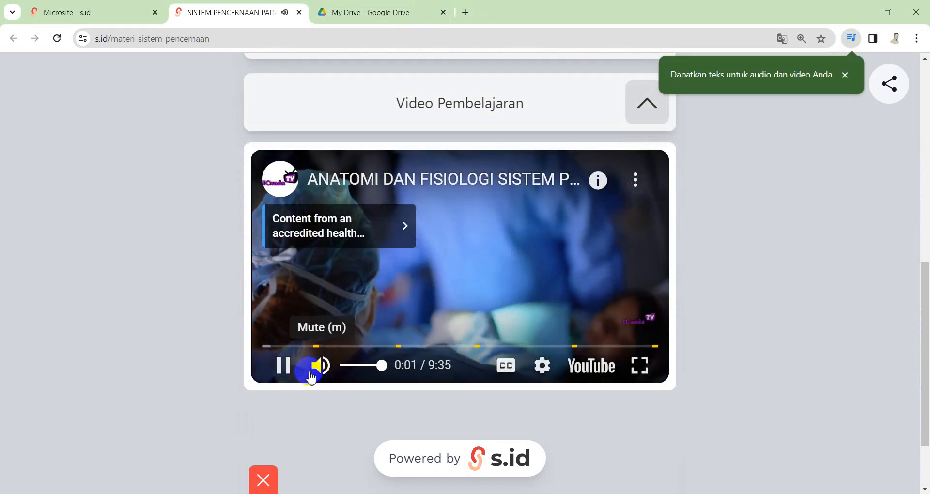
{"action": "left_click", "coordinate": [285, 366]}
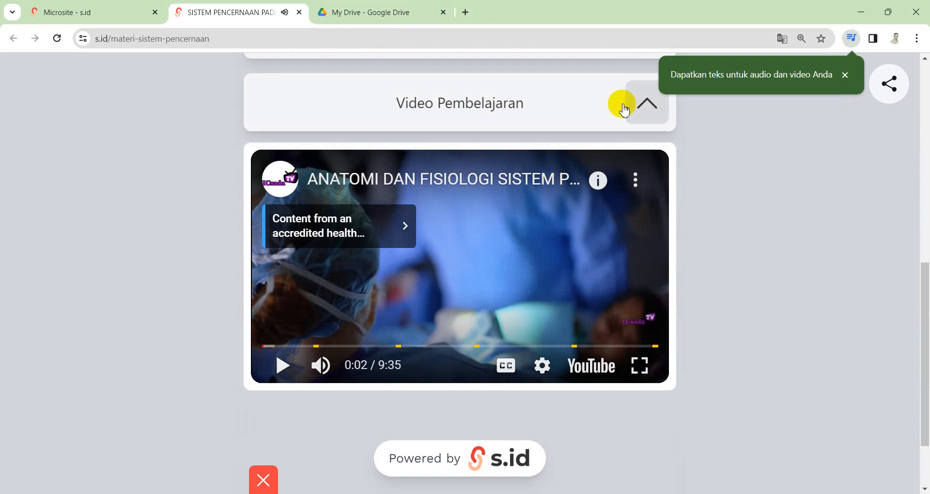
{"action": "left_click", "coordinate": [647, 105]}
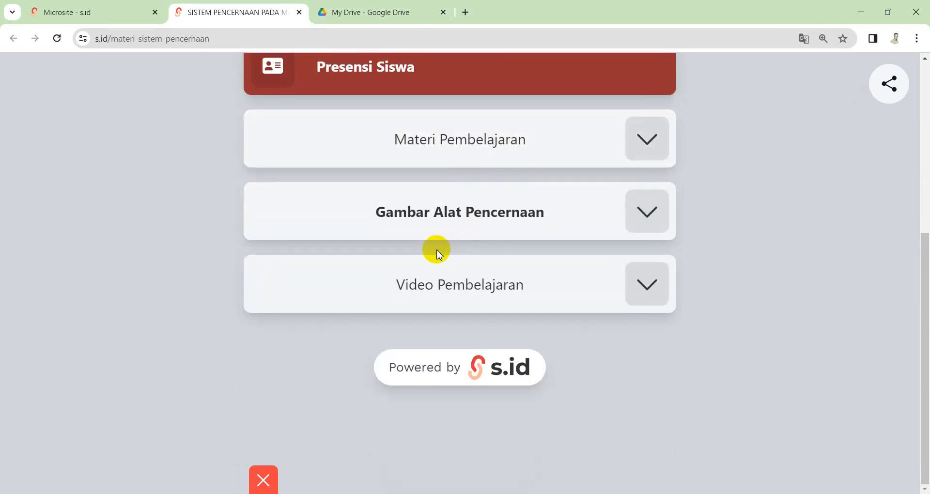
{"action": "scroll", "coordinate": [461, 298], "scroll_direction": "up", "scroll_amount": 5}
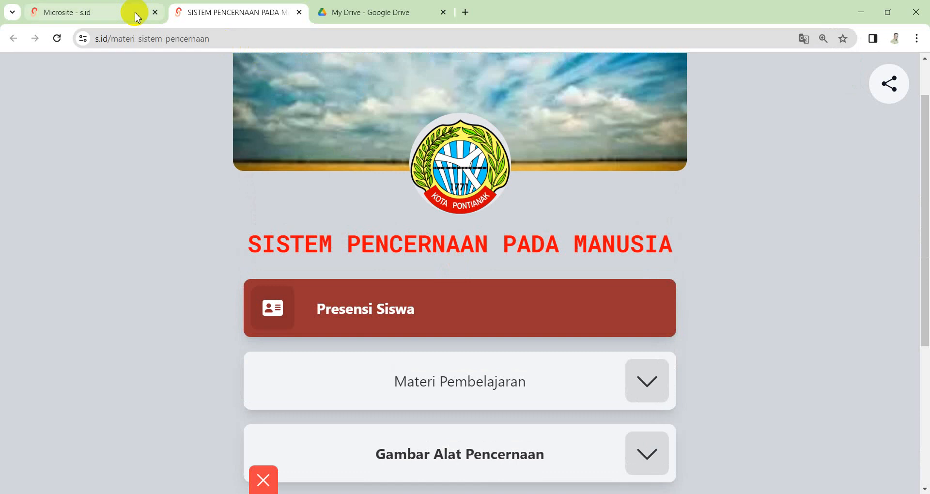
Step: Return to the microsite editor and check the LKPD item in the Word outline against the component list
{"action": "left_click", "coordinate": [104, 11]}
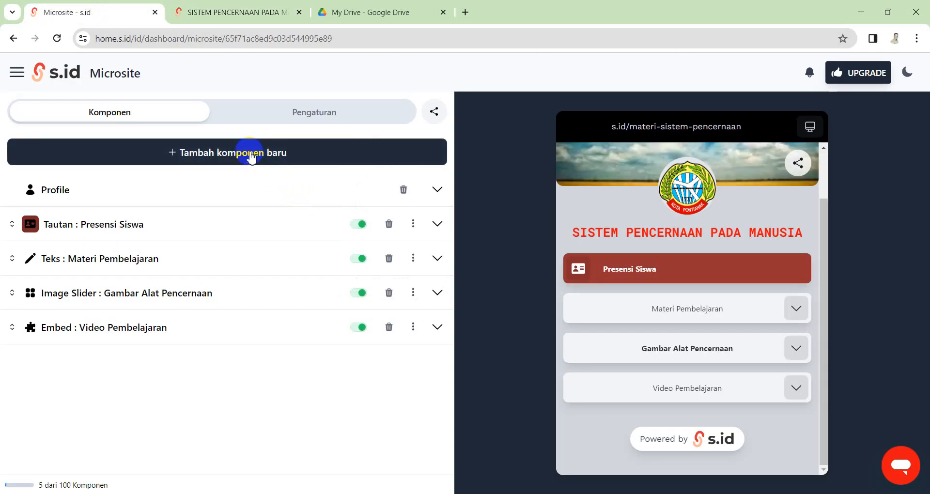
{"action": "left_click", "coordinate": [561, 489]}
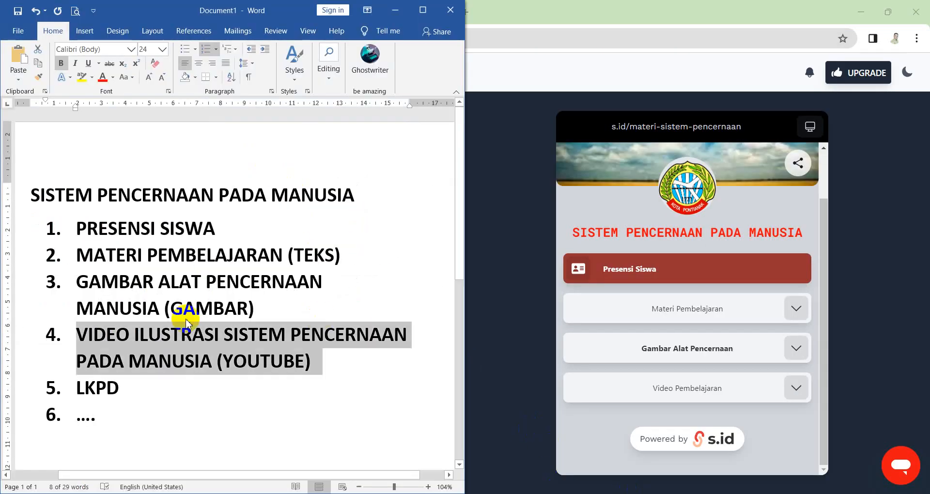
{"action": "left_click", "coordinate": [128, 391]}
{"action": "left_click_drag", "start_coordinate": [129, 390], "coordinate": [79, 386]}
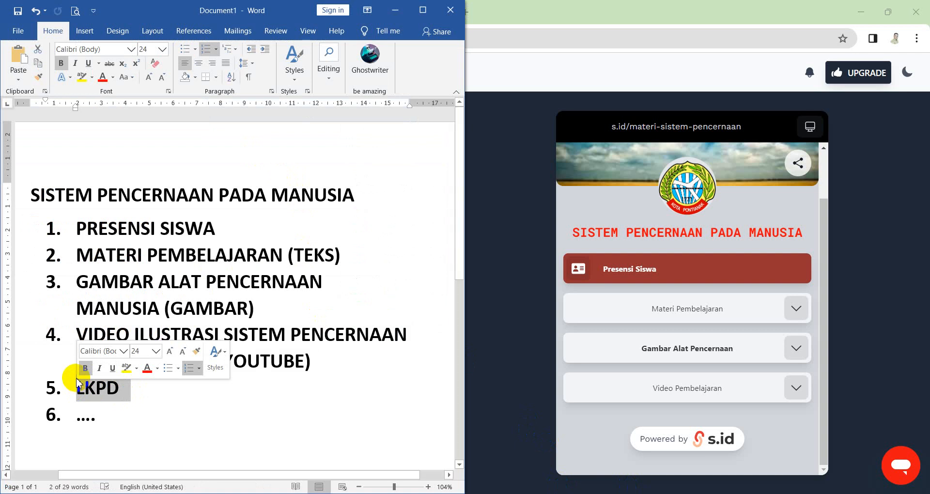
{"action": "left_click", "coordinate": [502, 147]}
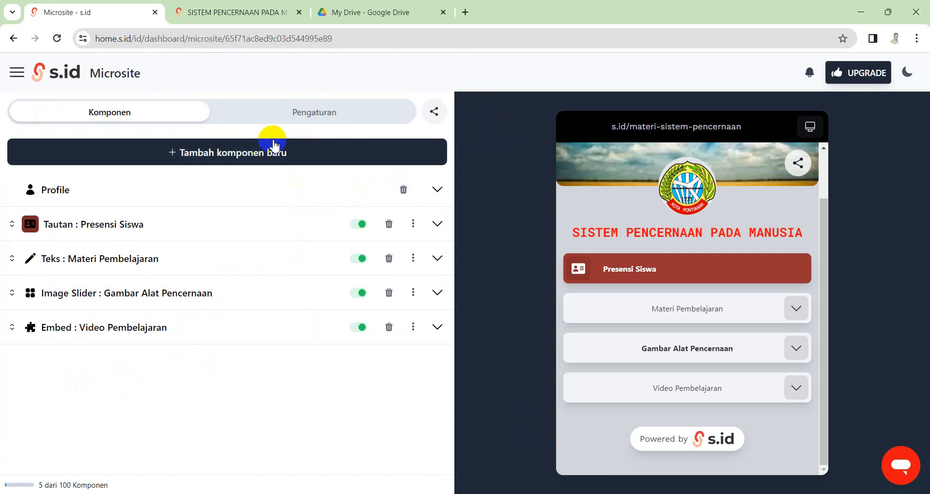
Step: Add a Tautan Horizontal component at the end of the microsite
{"action": "left_click", "coordinate": [255, 157]}
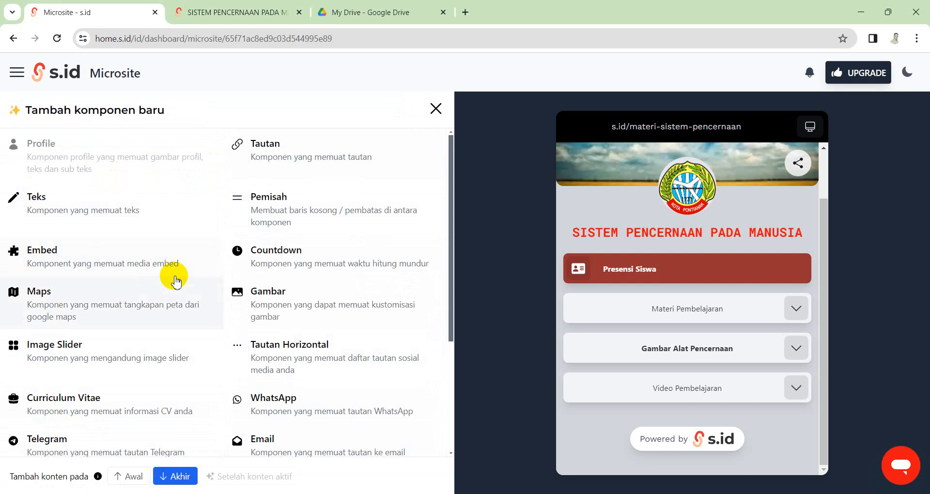
{"action": "left_click", "coordinate": [289, 352]}
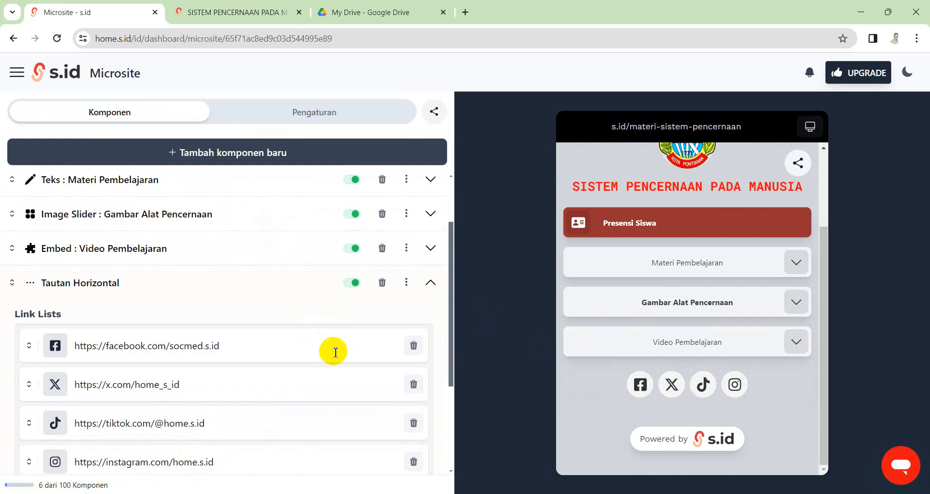
{"action": "scroll", "coordinate": [333, 352], "scroll_direction": "down", "scroll_amount": 3}
Step: Examine the Facebook and X addresses in the Tautan Horizontal link list and their matching icons in the preview
{"action": "left_click", "coordinate": [261, 228]}
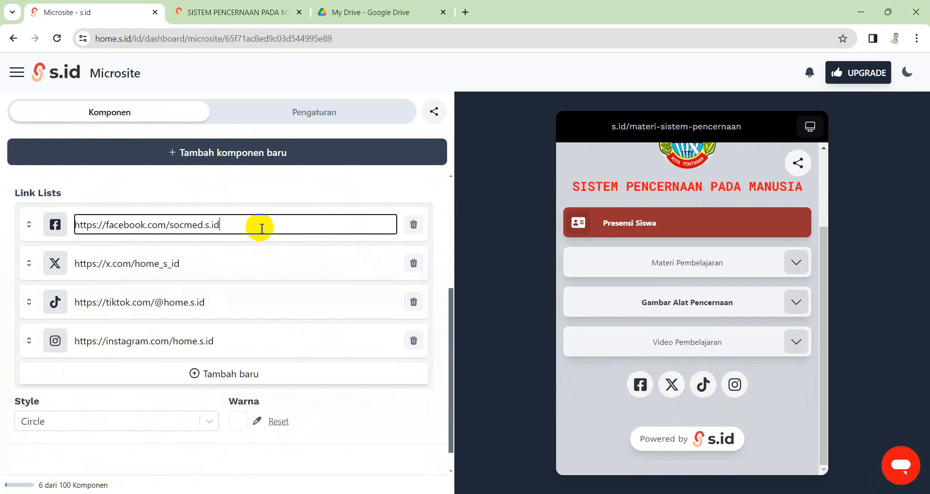
{"action": "left_click_drag", "start_coordinate": [261, 227], "coordinate": [74, 224]}
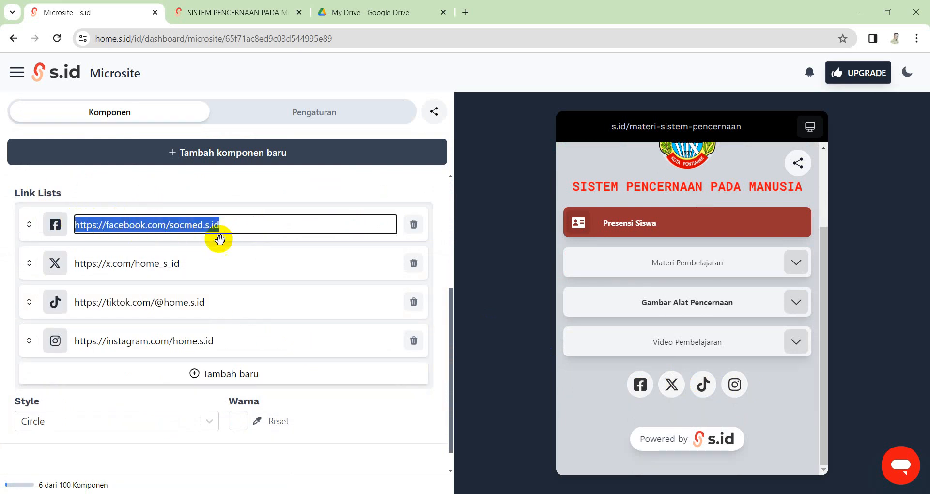
{"action": "left_click", "coordinate": [204, 265]}
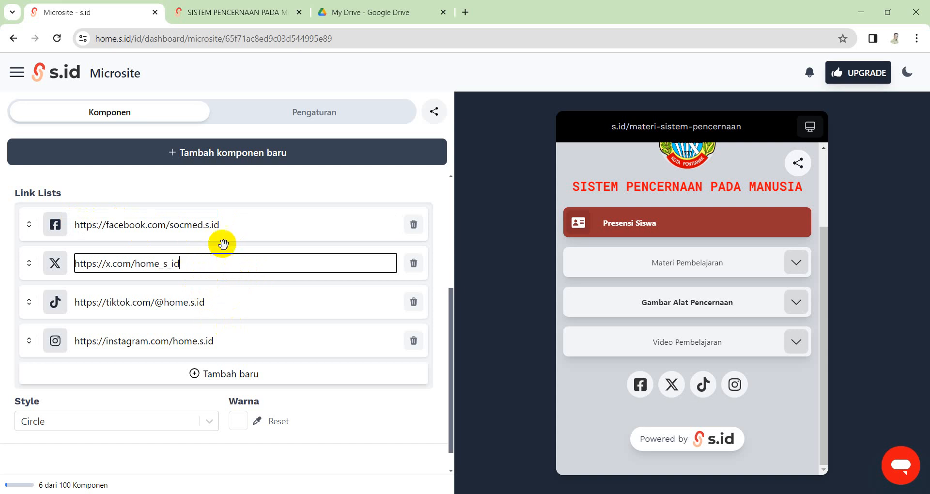
{"action": "left_click_drag", "start_coordinate": [240, 223], "coordinate": [77, 219]}
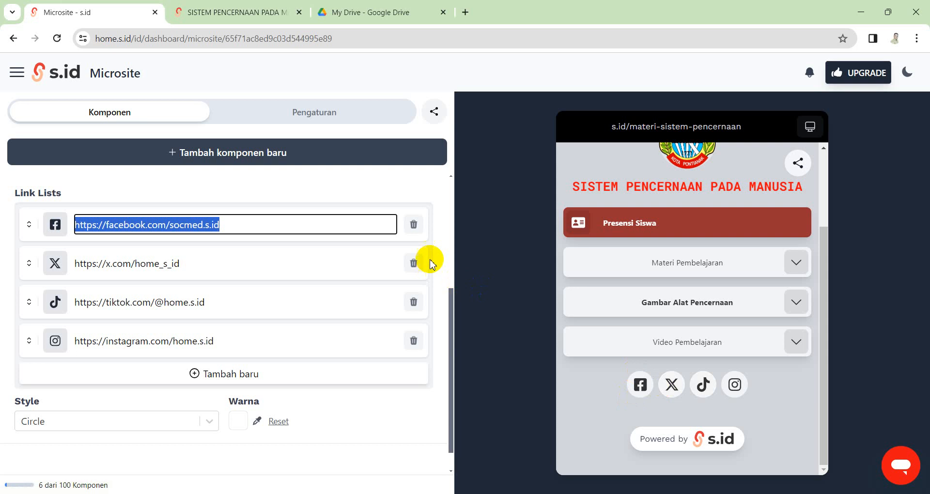
{"action": "scroll", "coordinate": [409, 232], "scroll_direction": "up", "scroll_amount": 1}
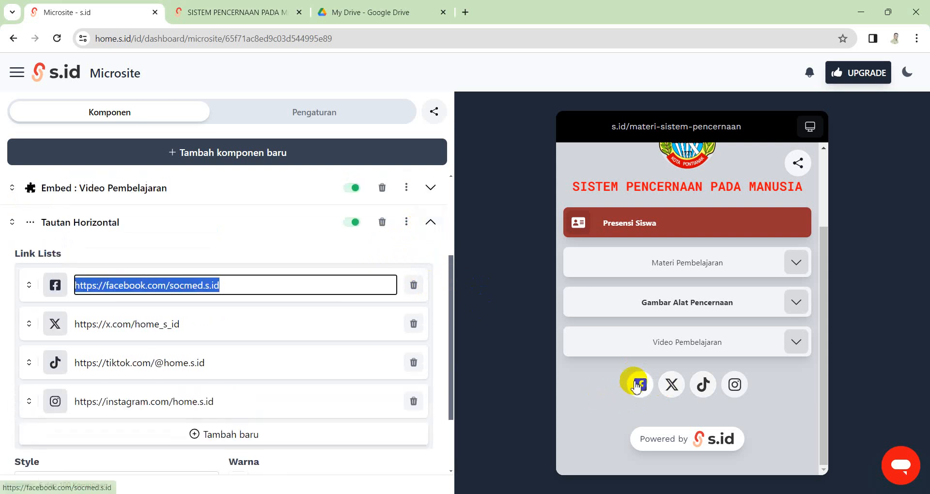
{"action": "scroll", "coordinate": [118, 363], "scroll_direction": "down", "scroll_amount": 2}
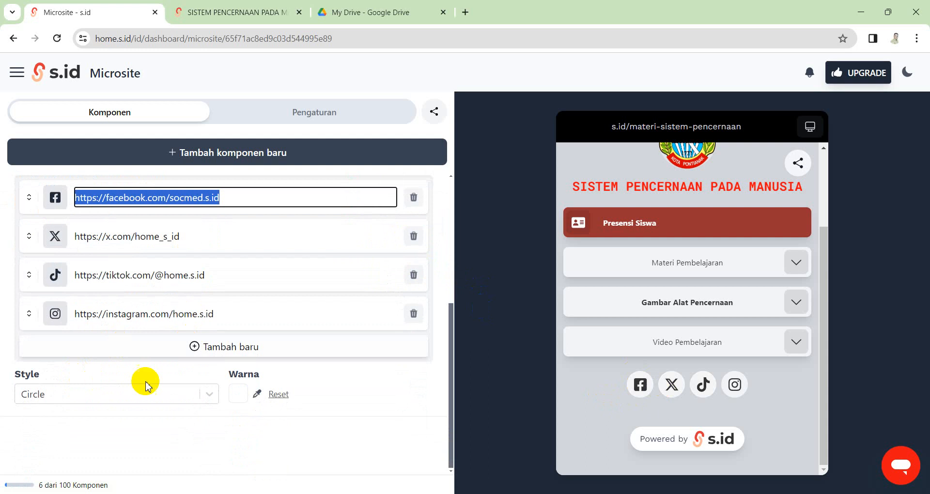
Step: Set the Tautan Horizontal icon colour to red F31010 and collapse the component
{"action": "left_click", "coordinate": [236, 395]}
{"action": "left_click_drag", "start_coordinate": [297, 263], "coordinate": [348, 197]}
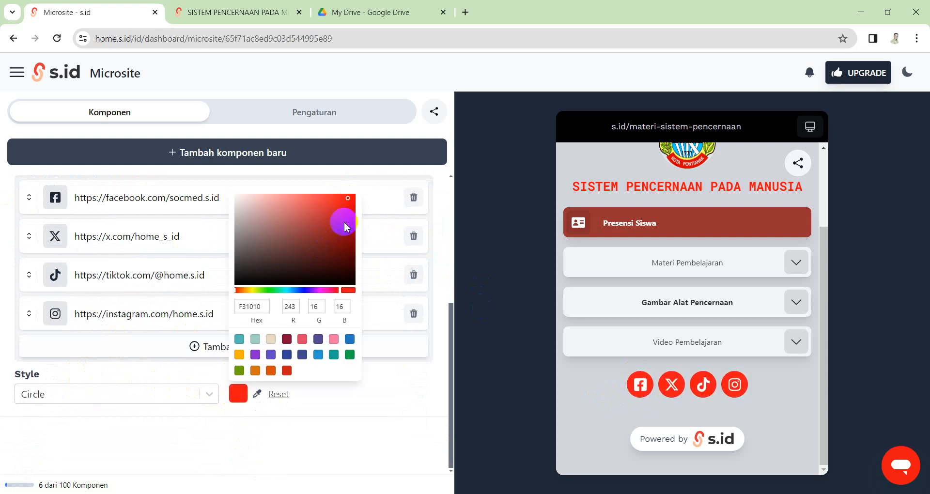
{"action": "left_click", "coordinate": [422, 388]}
{"action": "scroll", "coordinate": [287, 284], "scroll_direction": "up", "scroll_amount": 5}
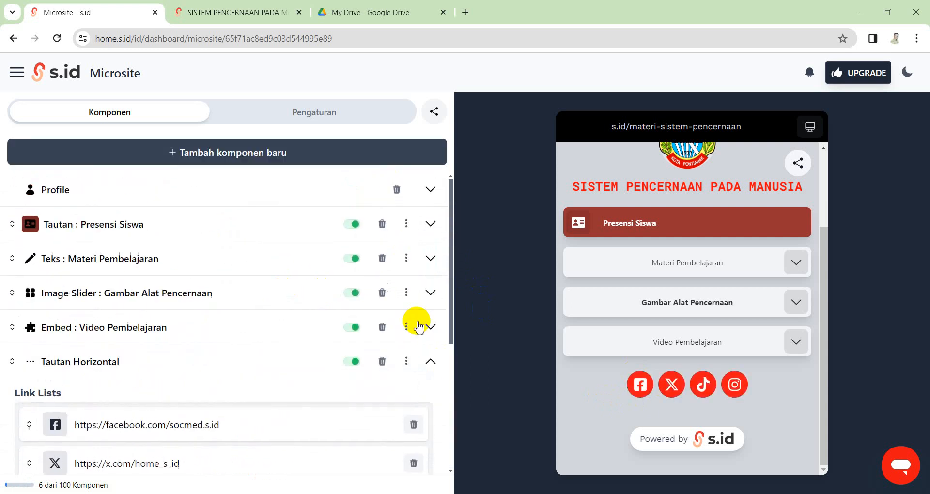
{"action": "left_click", "coordinate": [436, 365]}
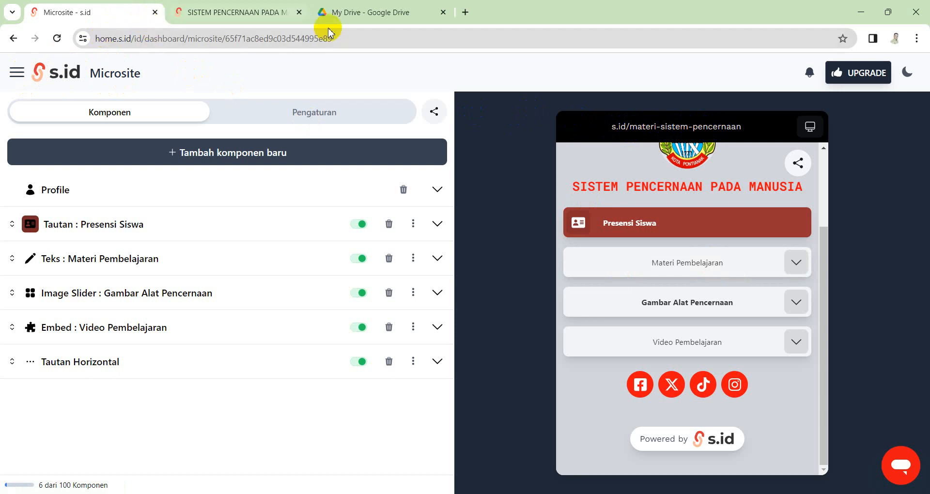
Step: Open a new browser tab and close the microsite editor, live microsite and Google Drive tabs
{"action": "left_click", "coordinate": [465, 13]}
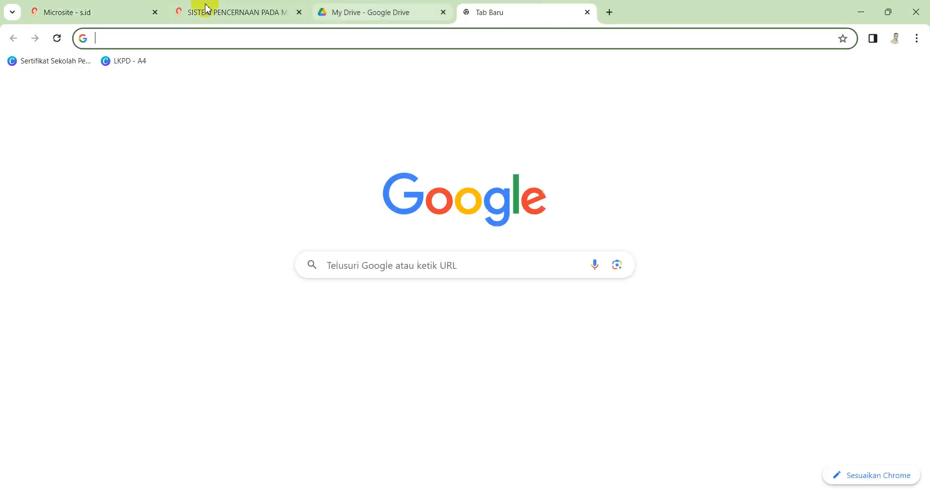
{"action": "left_click", "coordinate": [158, 12]}
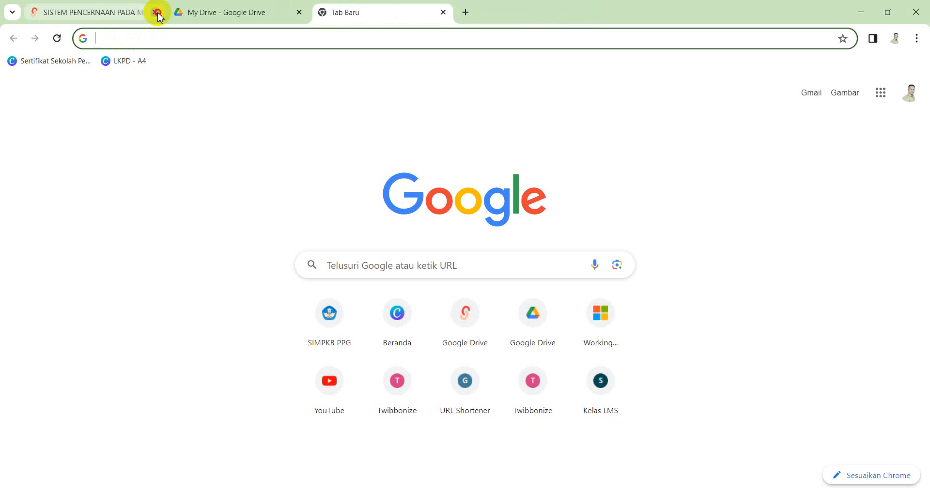
{"action": "left_click", "coordinate": [156, 12]}
{"action": "left_click", "coordinate": [155, 13]}
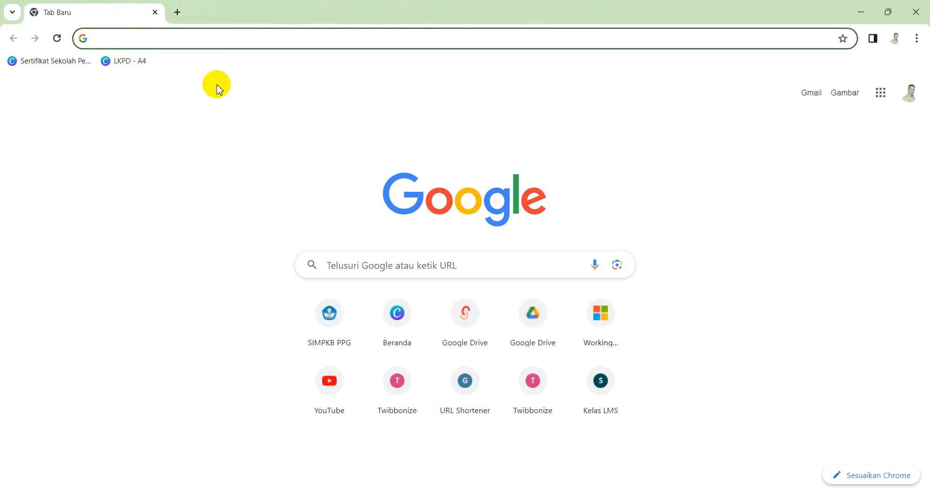
Step: Go to s.id, enter the account dashboard, and open the SISTEM PENCERNAAN PADA MANUSIA microsite for editing
{"action": "type", "text": "s.id"}
{"action": "key", "text": "Return"}
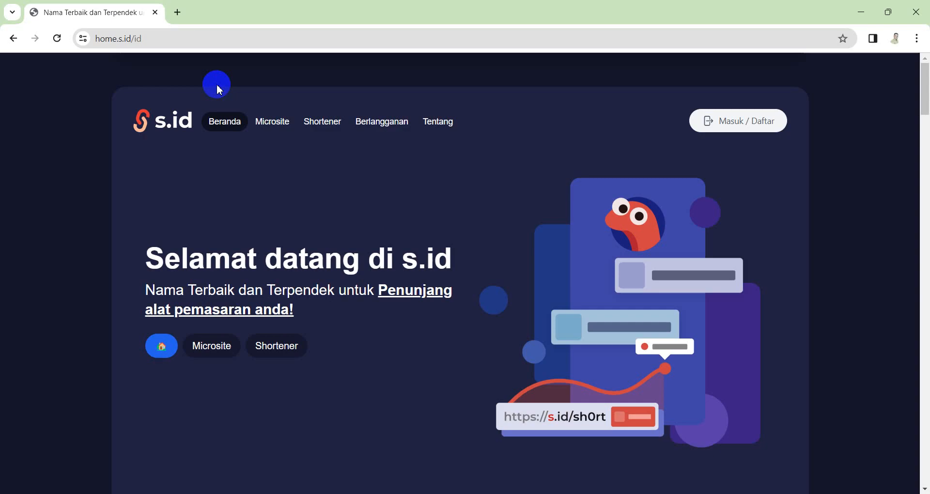
{"action": "left_click", "coordinate": [730, 127]}
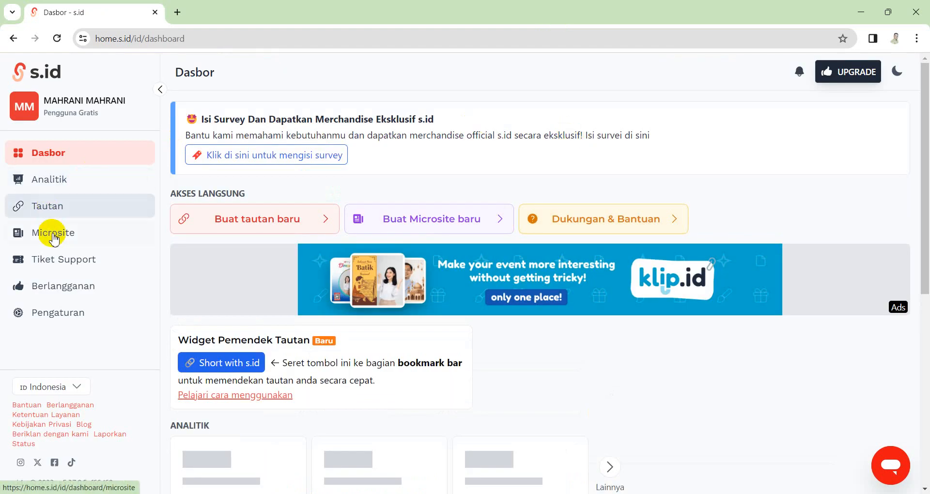
{"action": "left_click", "coordinate": [117, 223]}
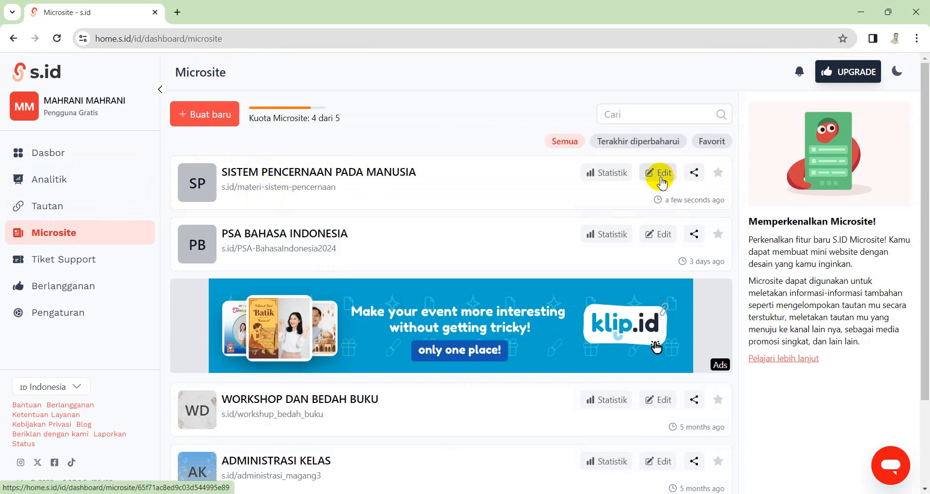
{"action": "left_click", "coordinate": [661, 180]}
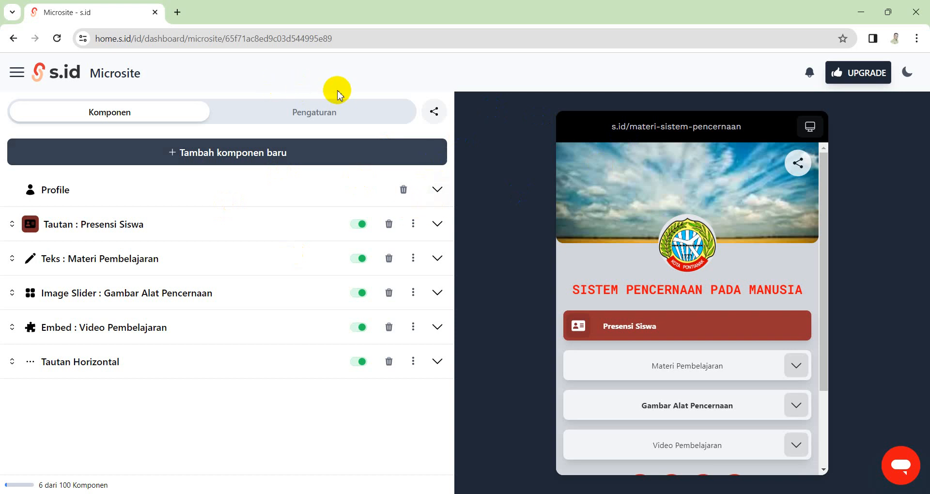
{"action": "left_click", "coordinate": [442, 40]}
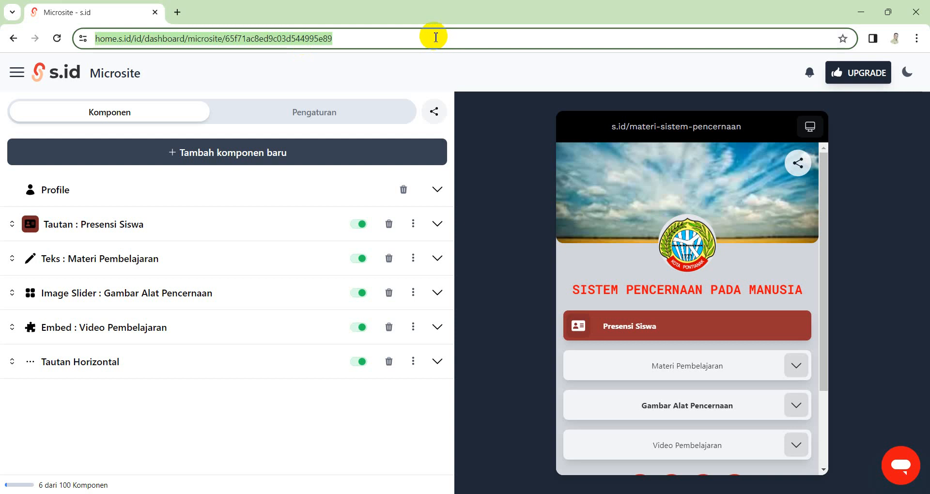
{"action": "left_click", "coordinate": [431, 40]}
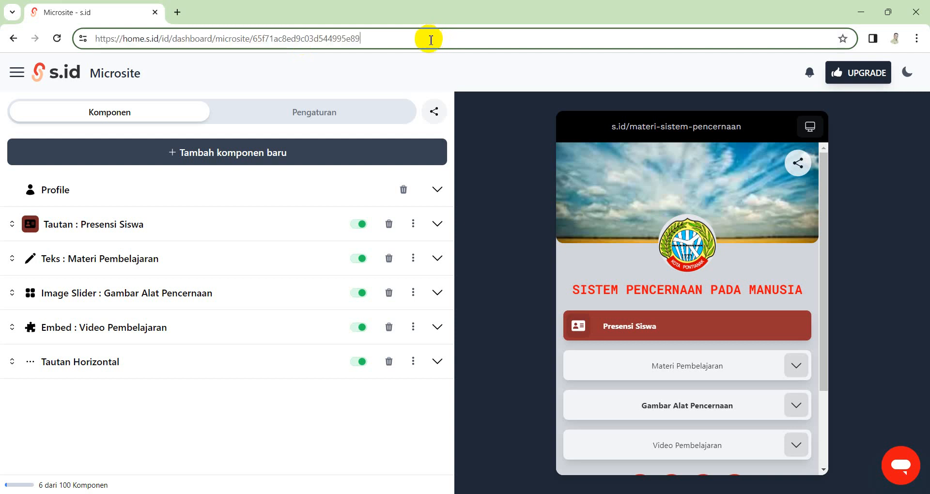